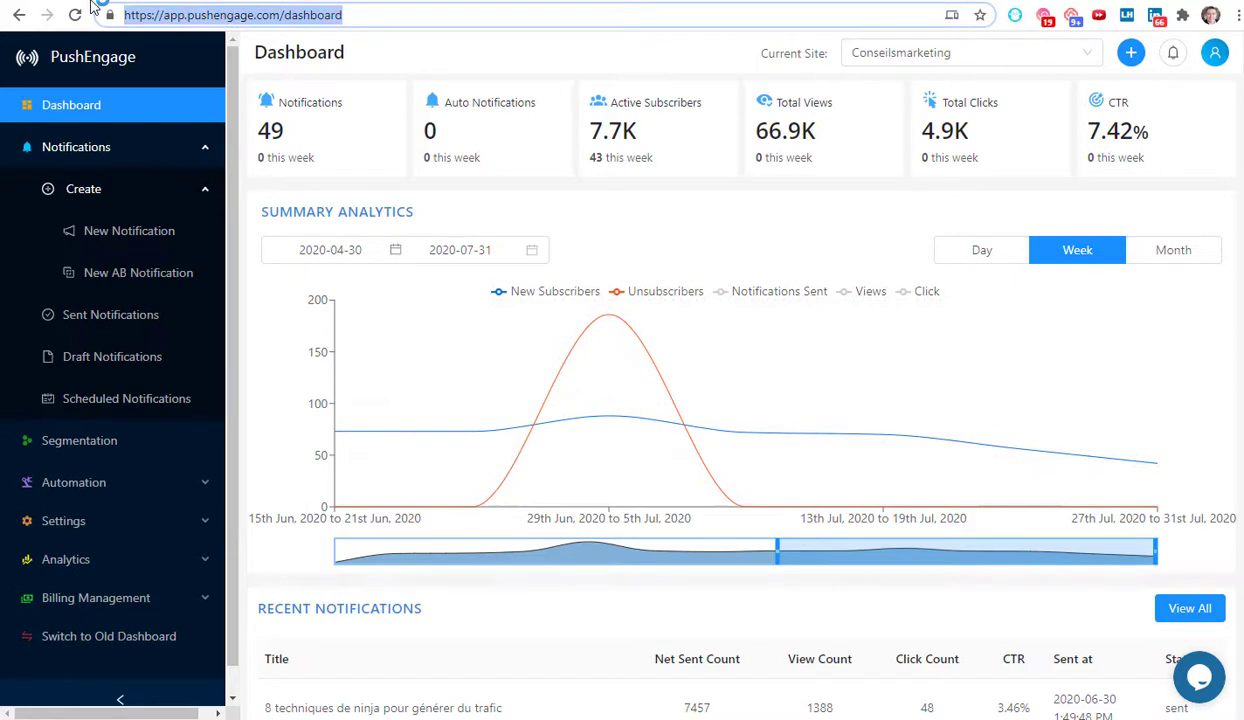
Step: Examine the dashboard's subscriber, view and CTR metrics and the new subscribers versus unsubscribers chart
click(378, 21)
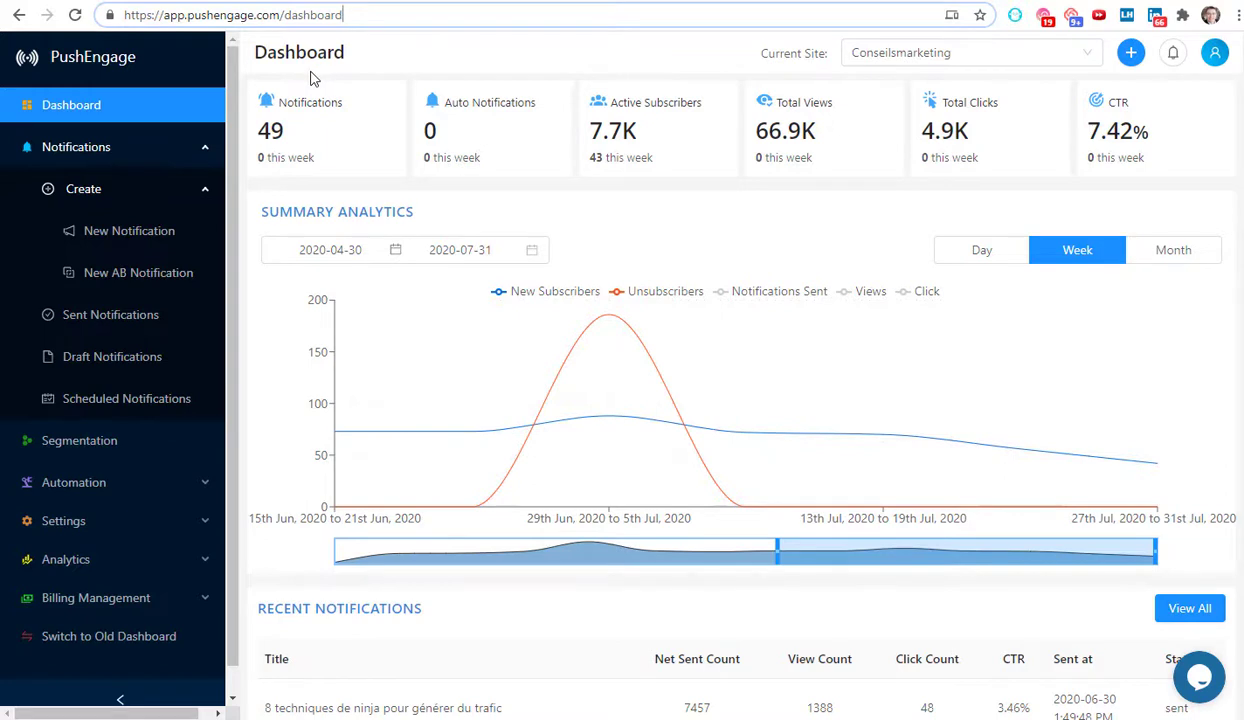
key(ctrl+a)
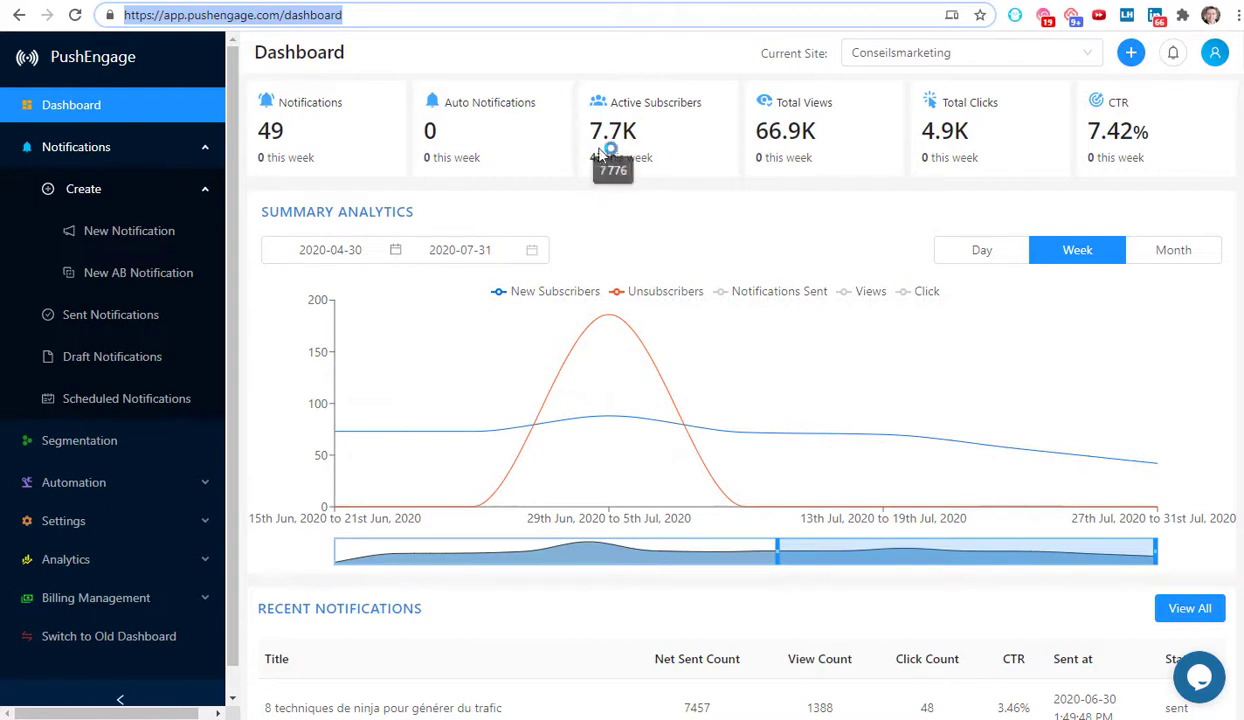
drag(640, 131, 592, 127)
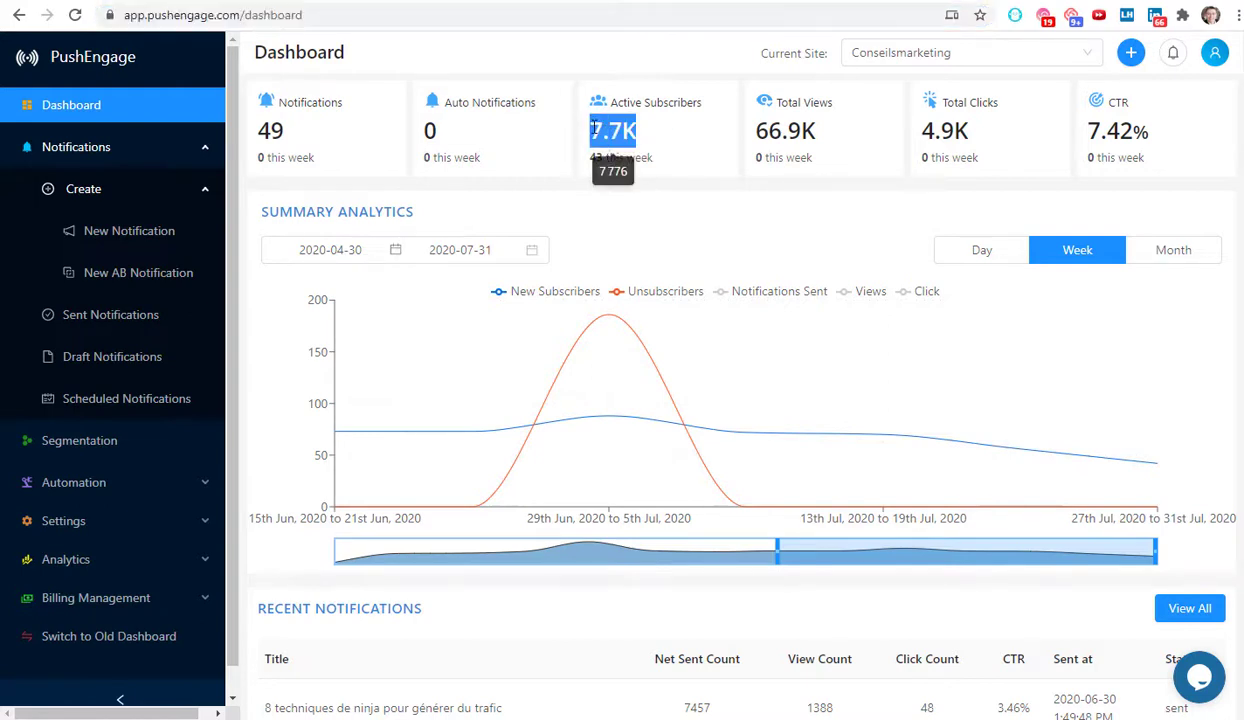
double_click(595, 157)
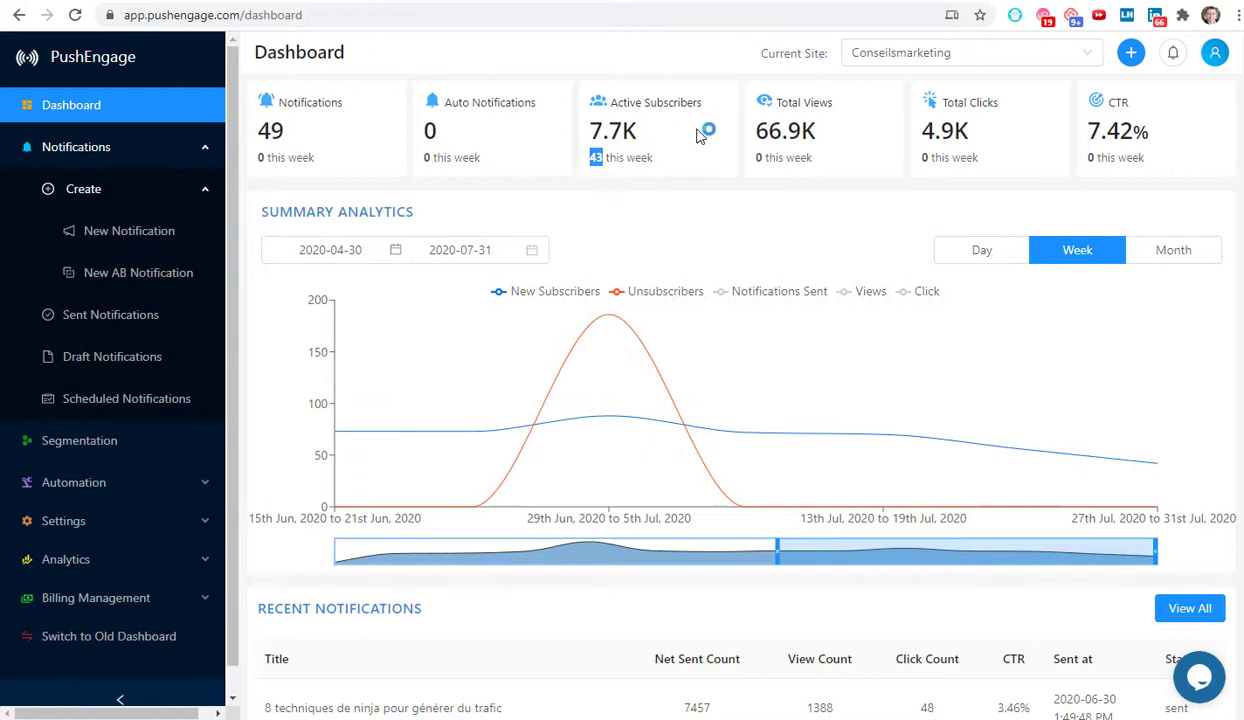
mouse_move(771, 116)
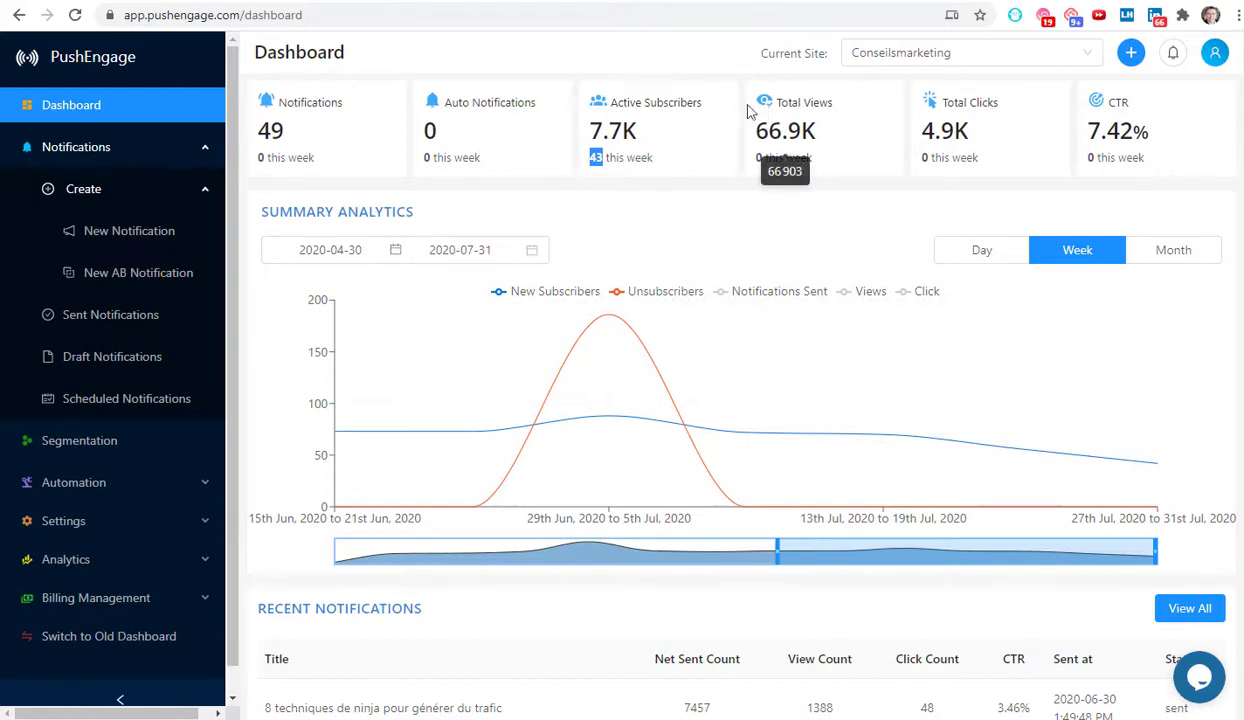
drag(1150, 133, 1083, 137)
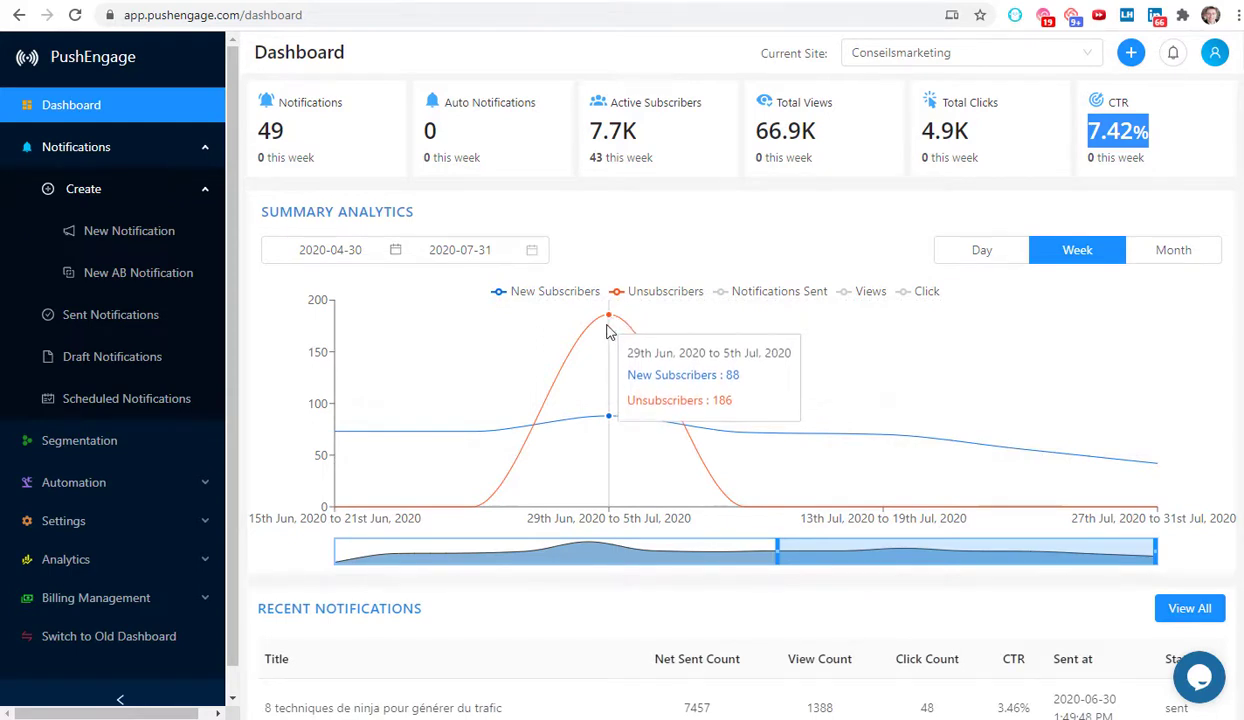
scroll(628, 355, down, 1)
scroll(628, 355, up, 1)
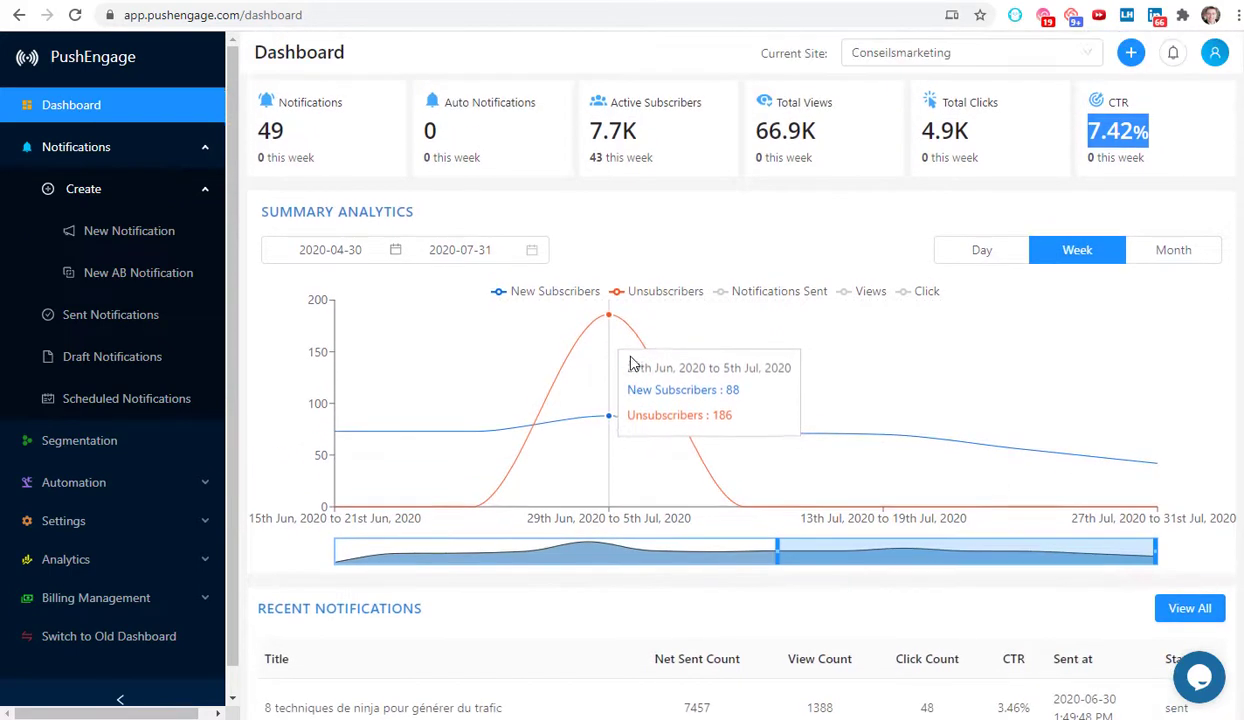
Step: Review the sent, view, click and CTR figures of the latest entries in the recent notifications table
scroll(653, 397, down, 1)
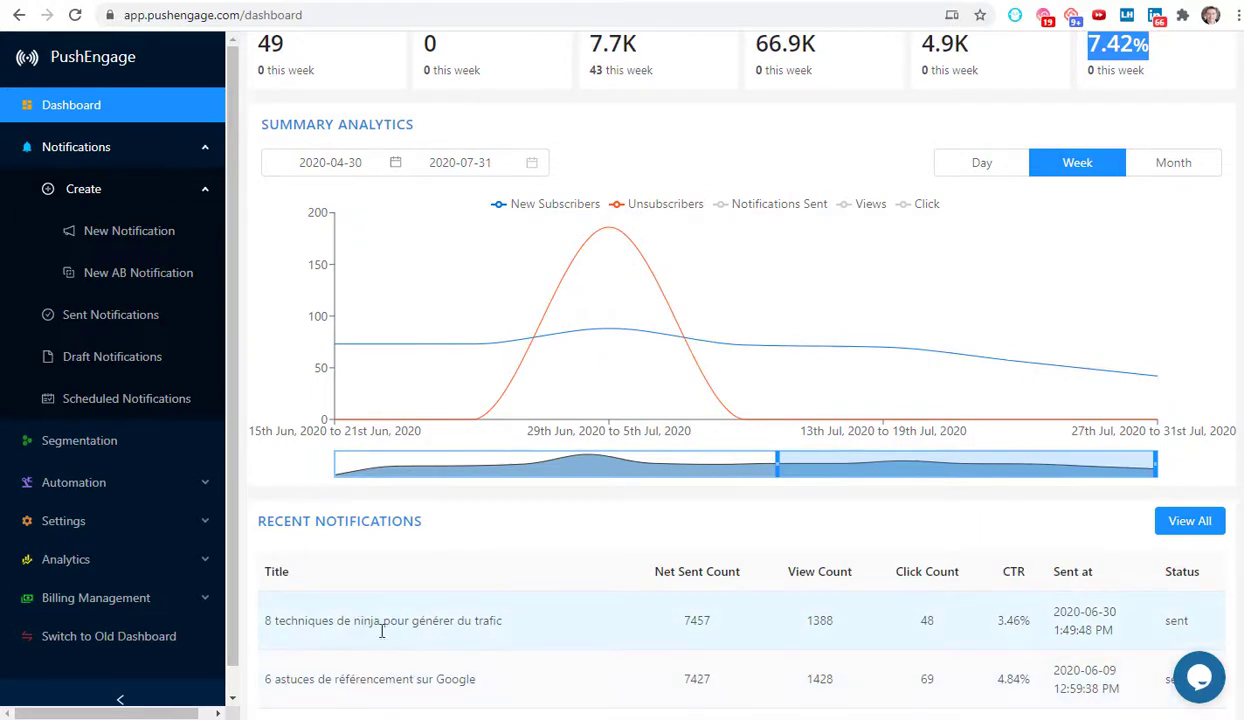
double_click(691, 620)
double_click(817, 621)
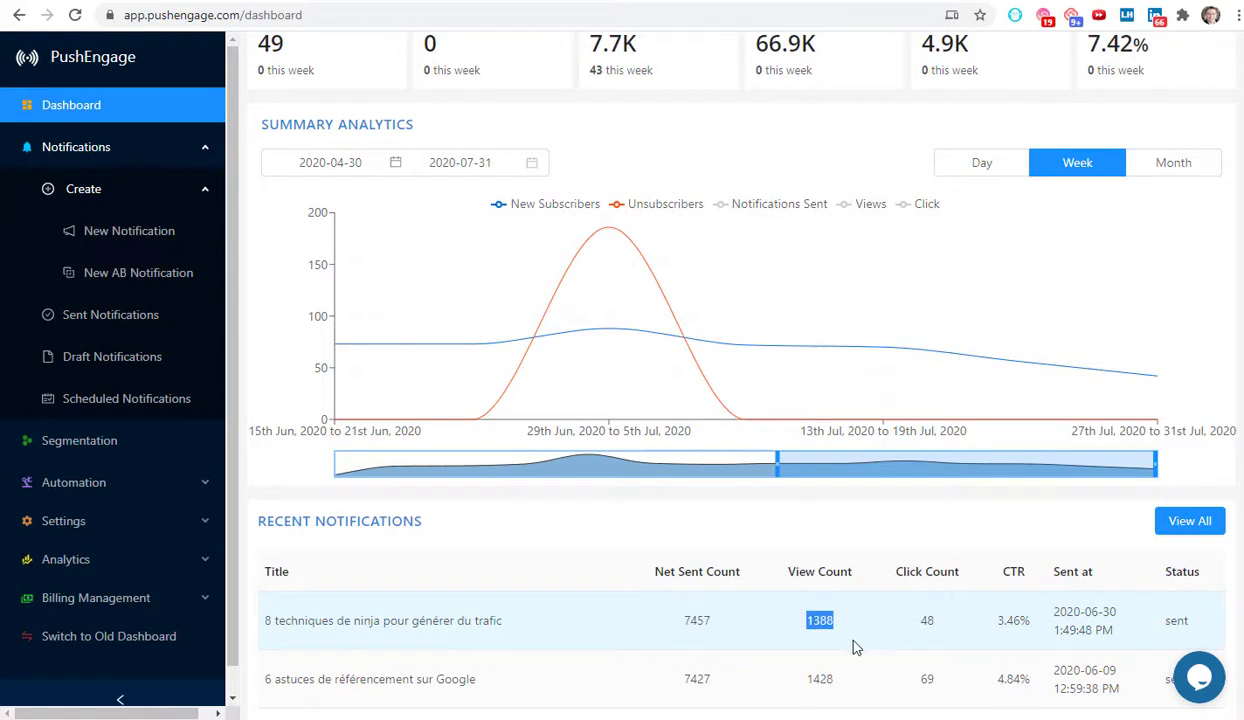
double_click(926, 620)
double_click(1008, 620)
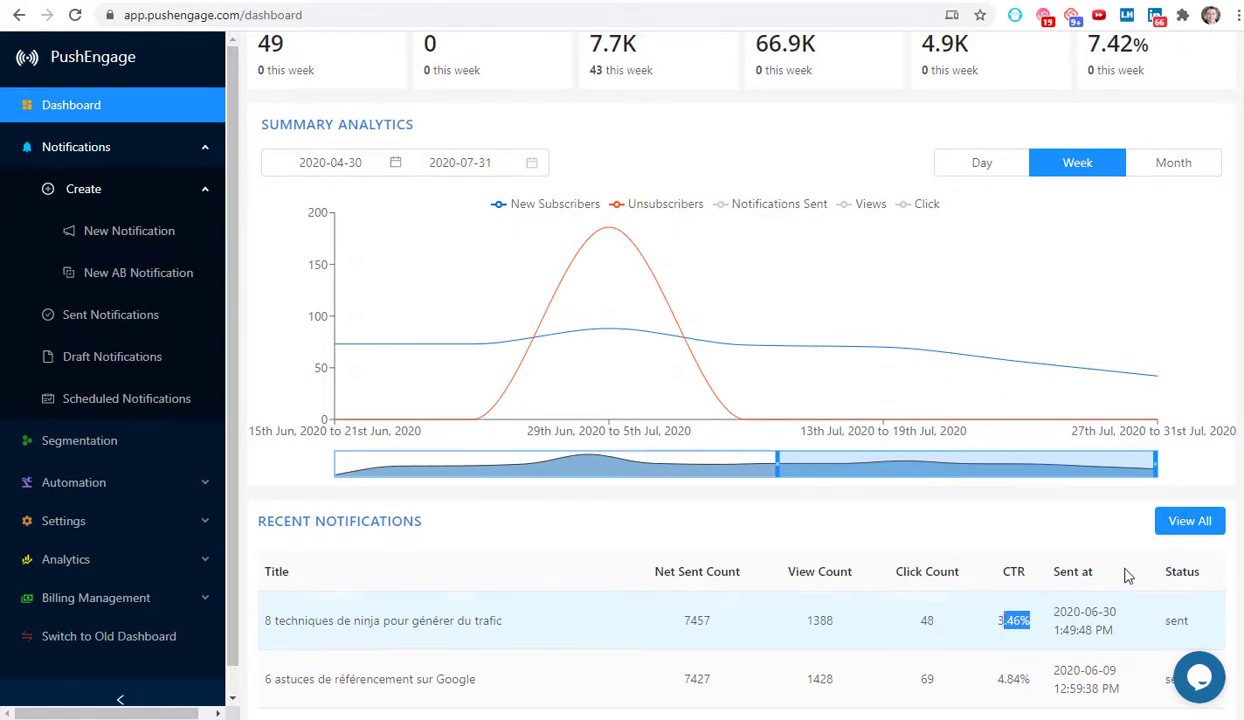
scroll(1135, 600, down, 1)
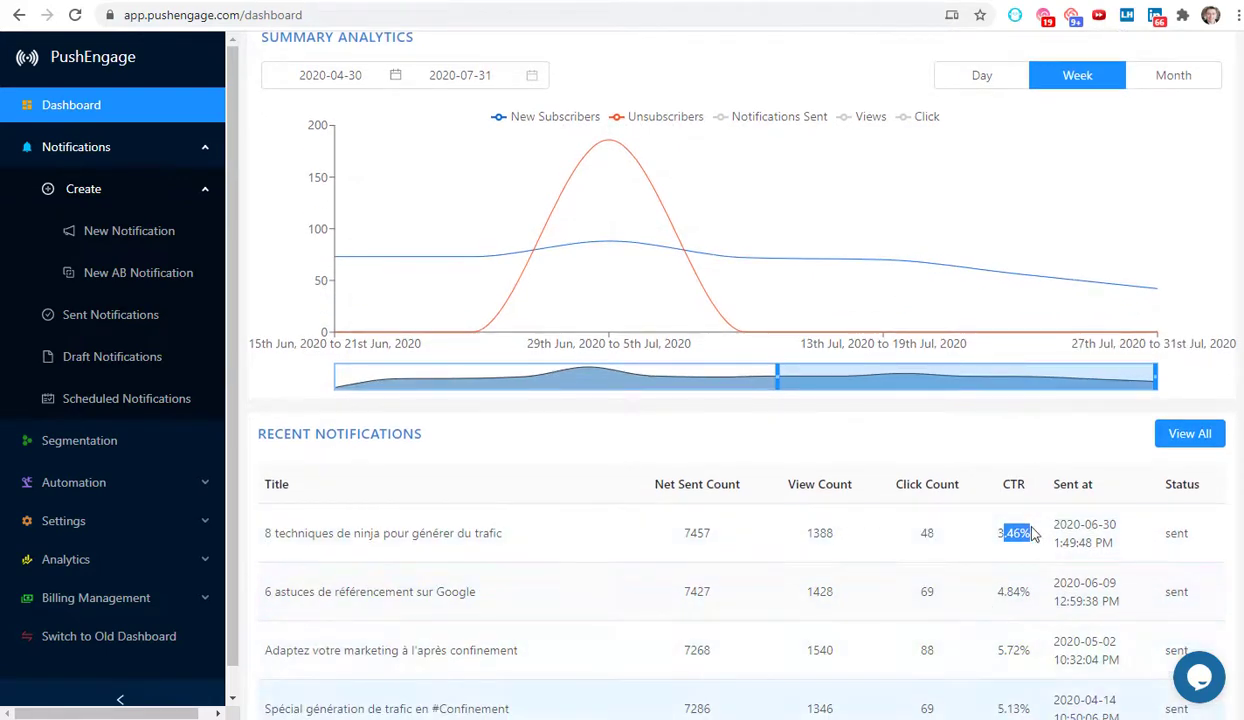
scroll(998, 592, up, 1)
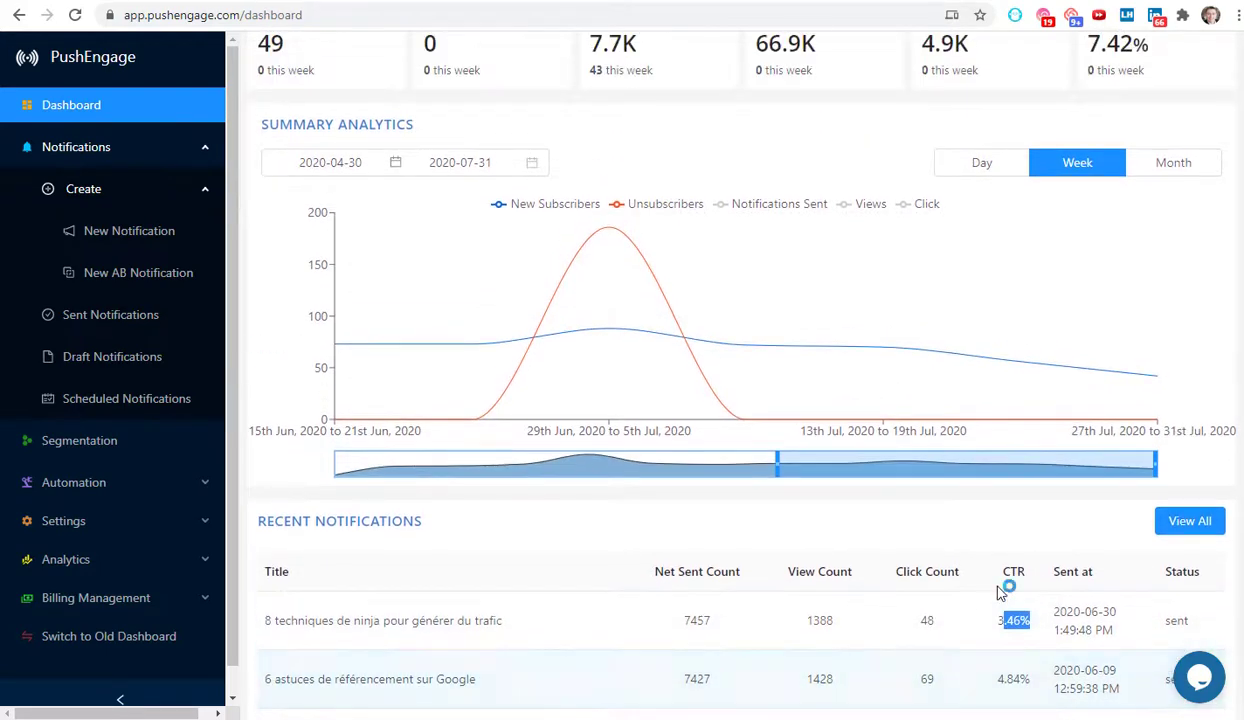
scroll(998, 592, up, 1)
scroll(1030, 422, down, 2)
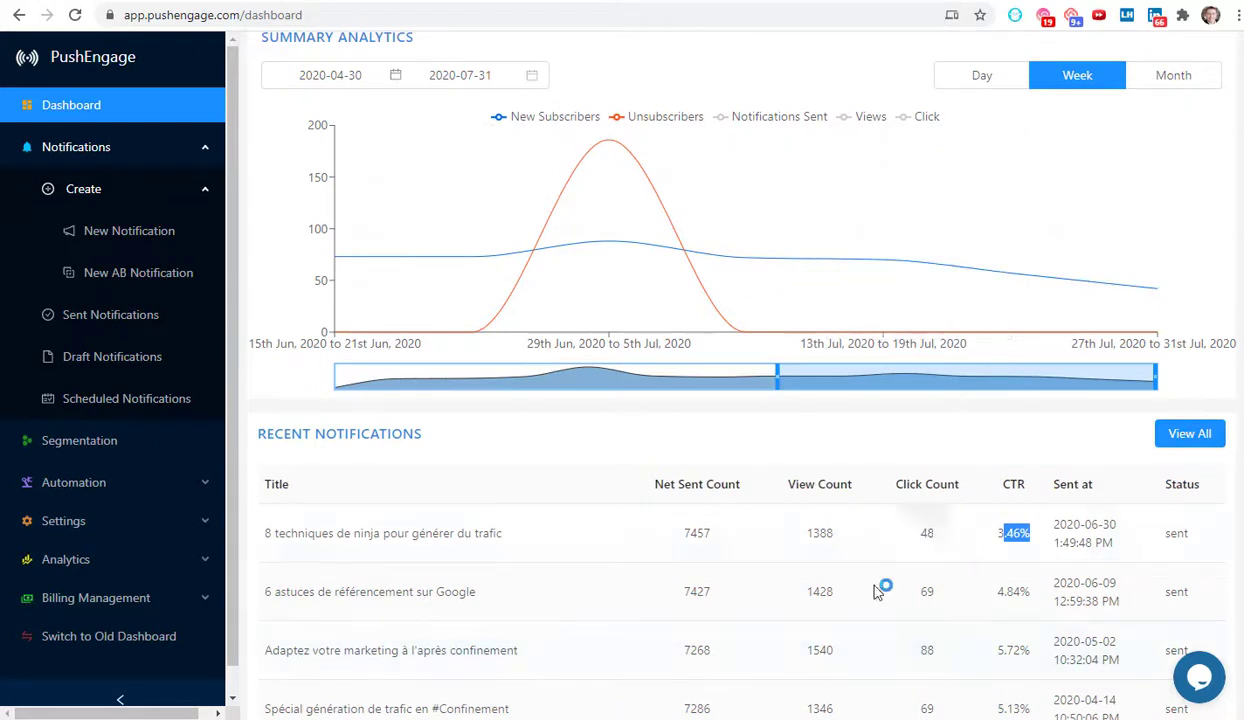
scroll(908, 545, up, 2)
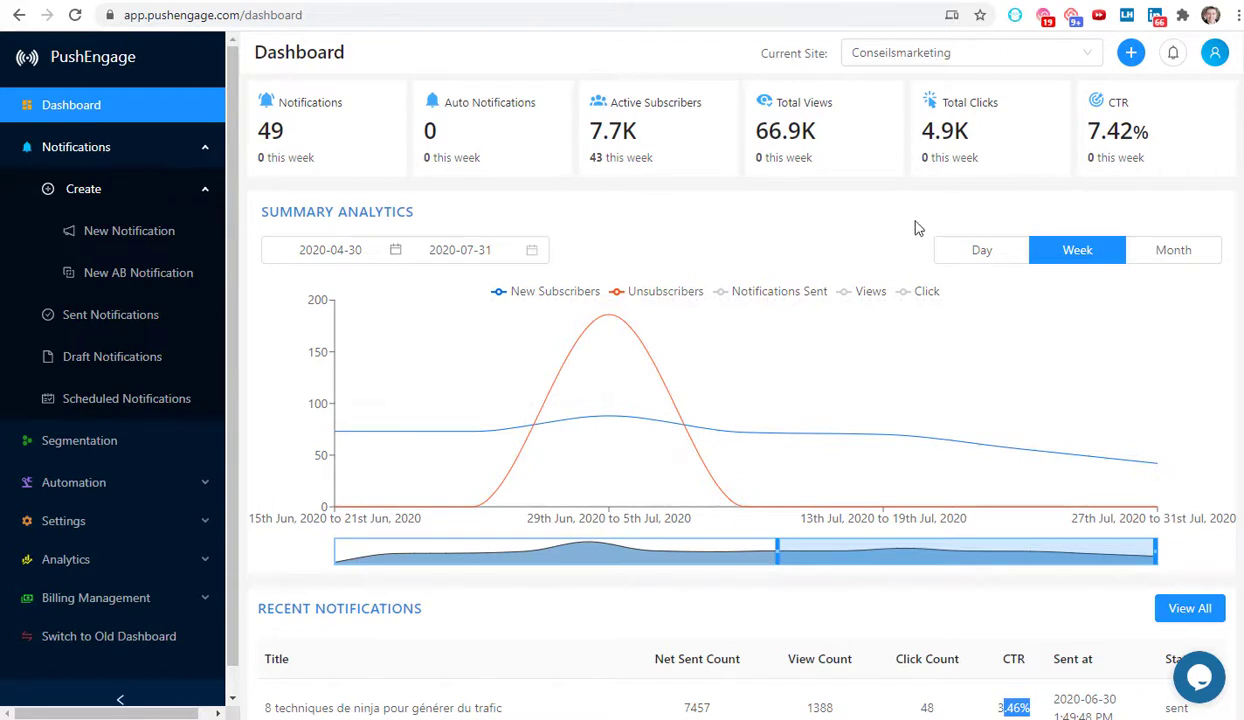
scroll(908, 512, down, 1)
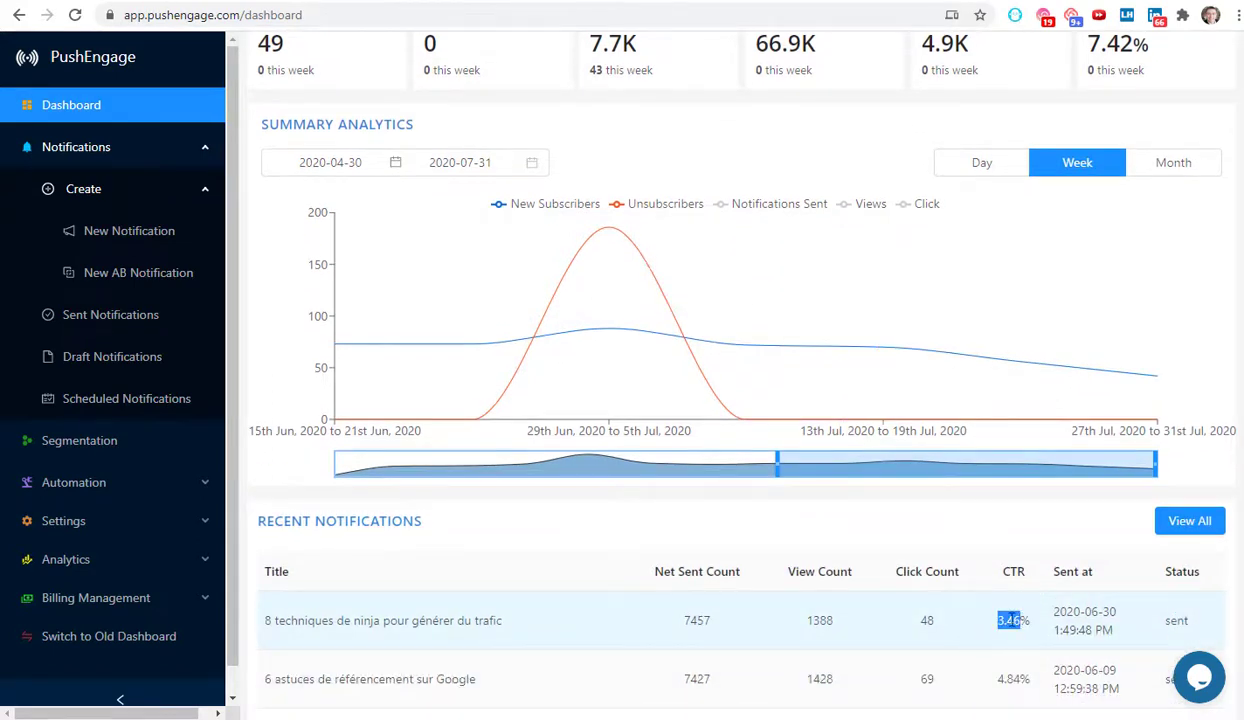
double_click(1010, 679)
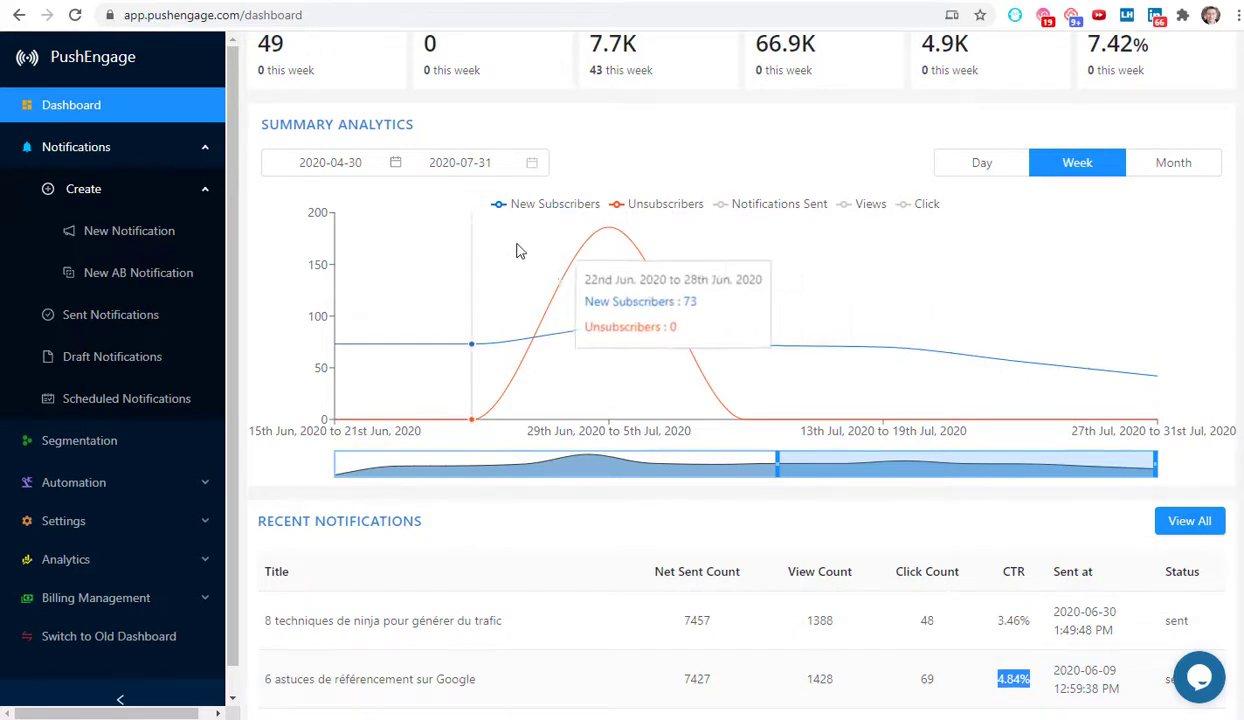
Step: Start creating a new notification for the Conseilsmarketing site
scroll(518, 251, up, 1)
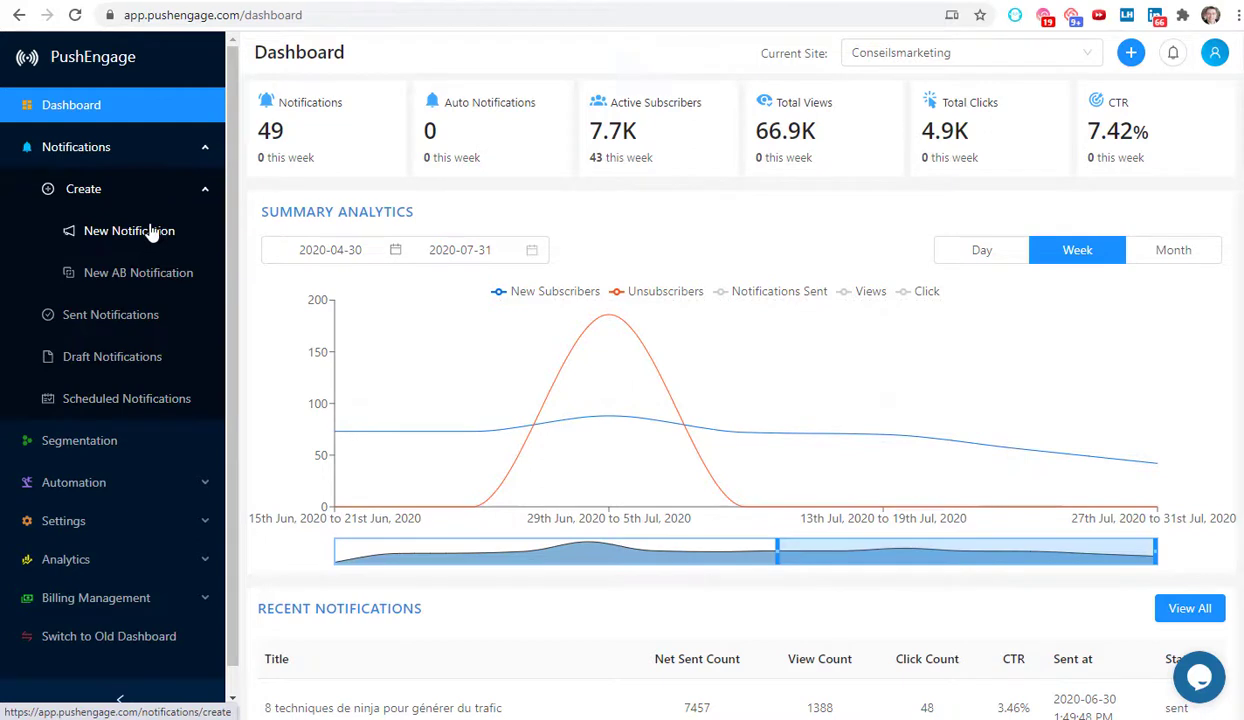
click(150, 232)
click(316, 189)
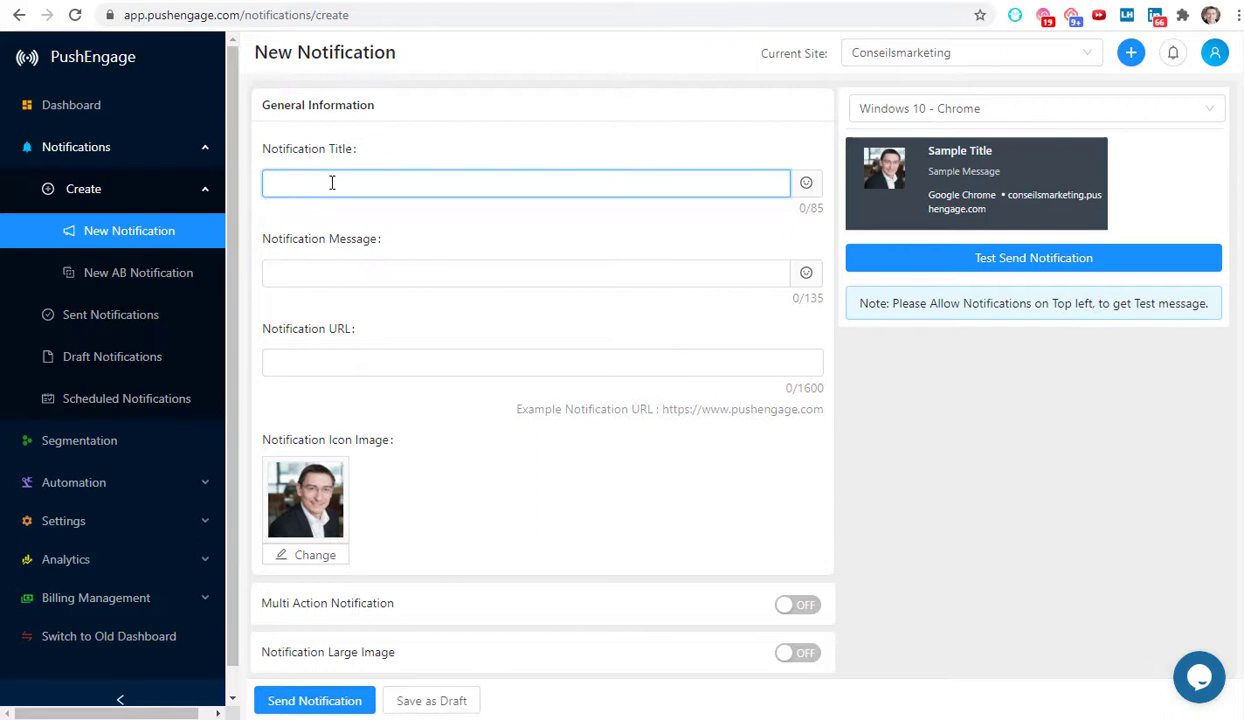
click(330, 271)
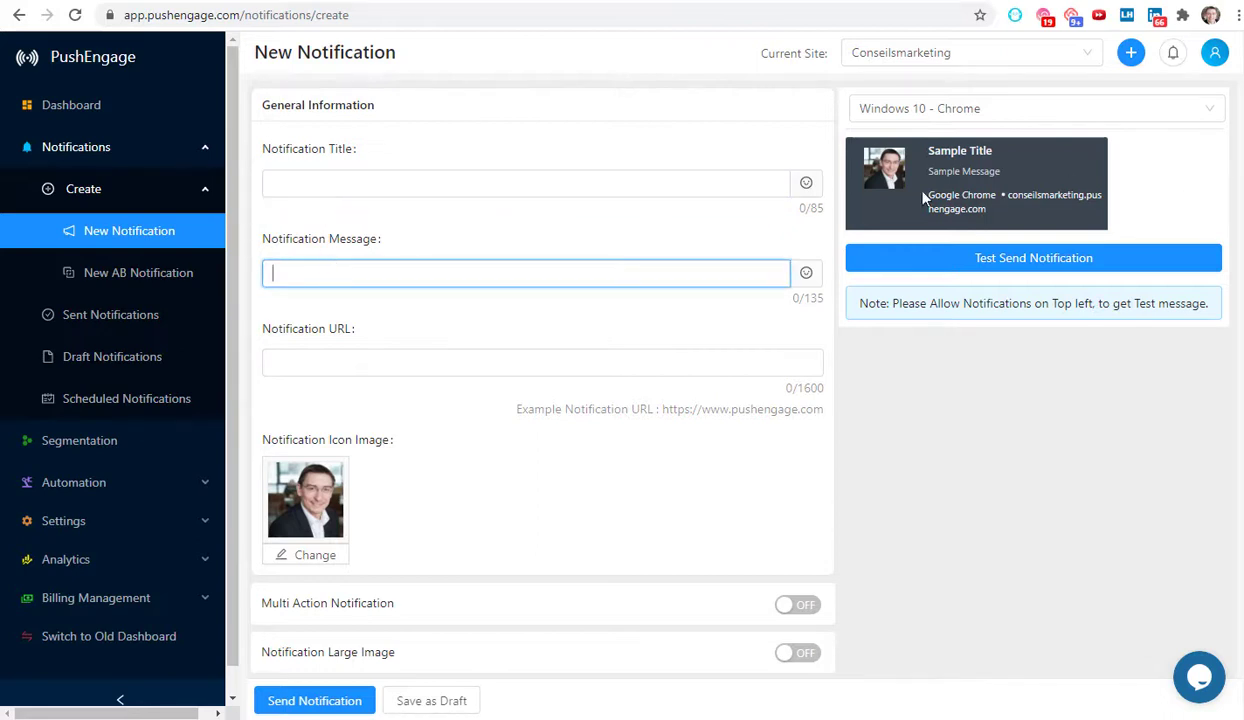
Step: Copy the eReputation article's address from its browser tab and set it as the notification URL
click(355, 362)
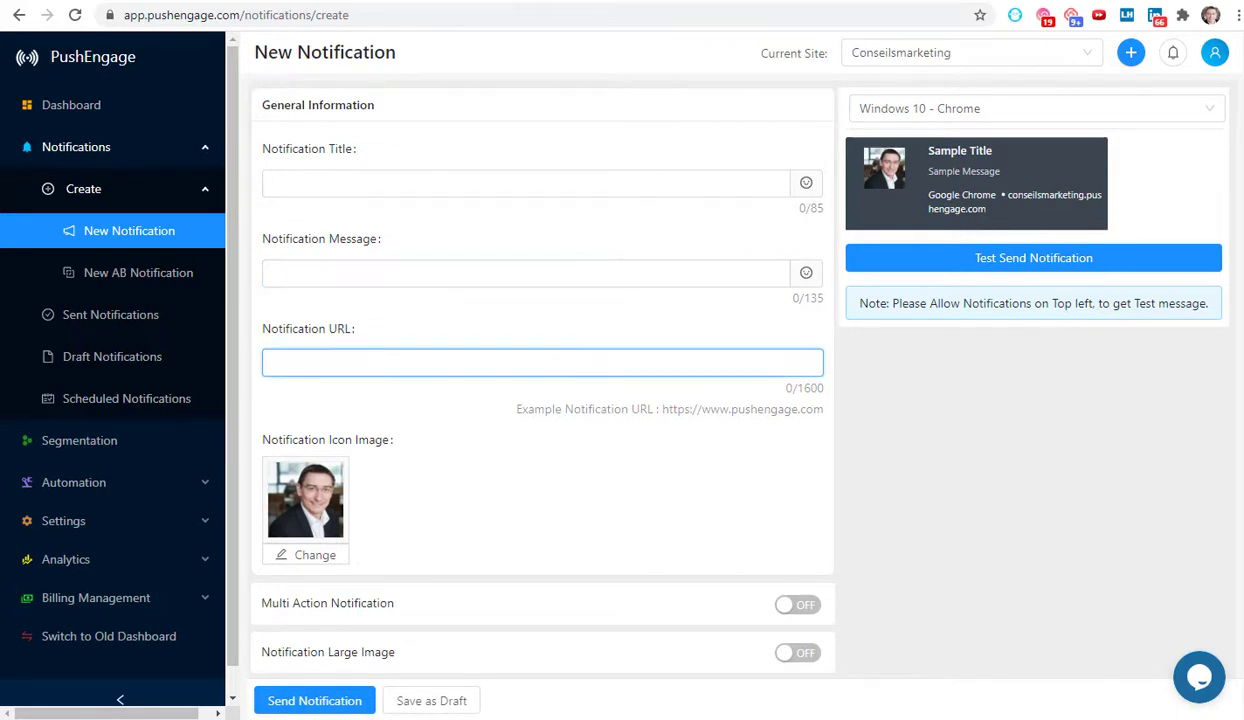
key(ctrl+Tab)
click(580, 17)
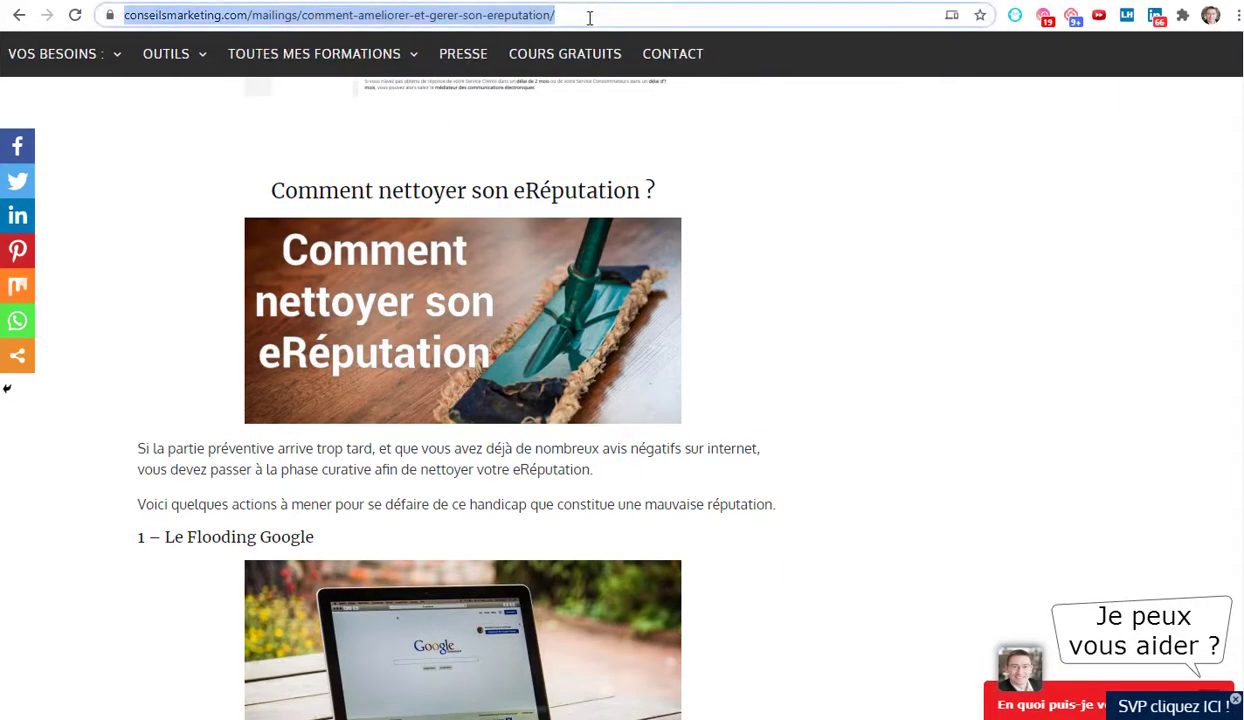
key(ctrl+c)
key(ctrl+shift+Tab)
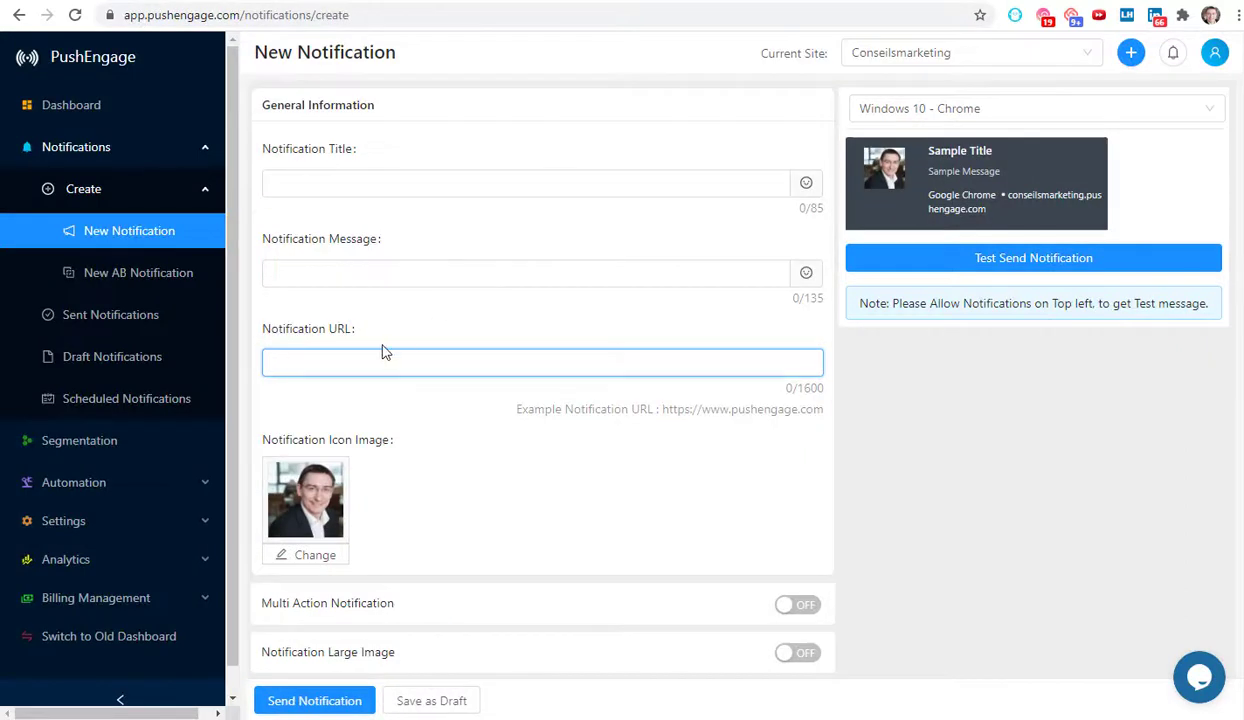
key(ctrl+v)
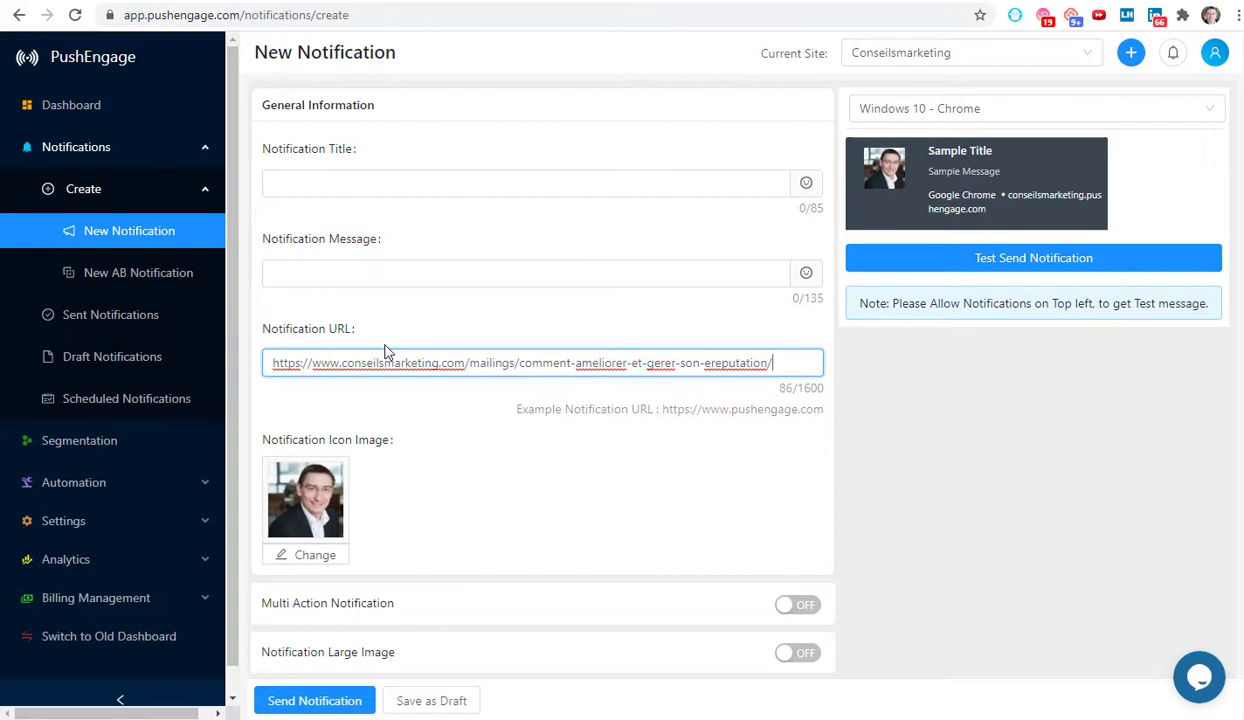
Step: Set the notification title to "Que dit Google de vous ?"
click(411, 177)
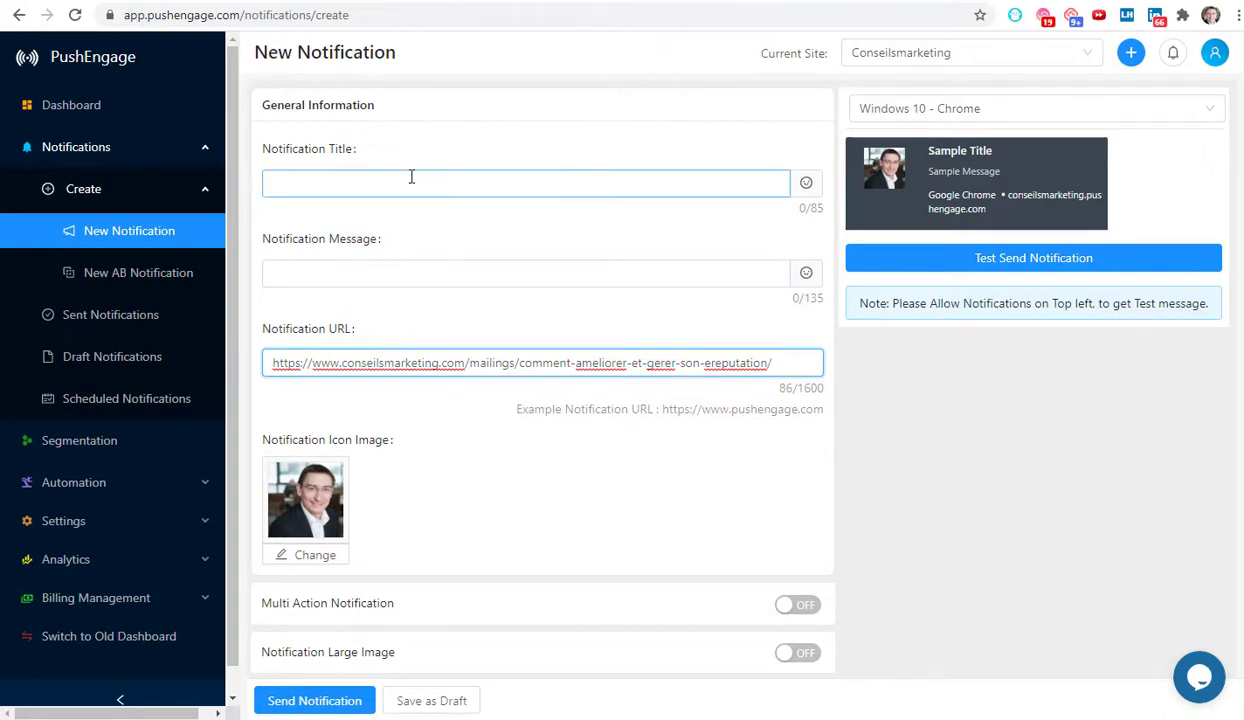
click(407, 177)
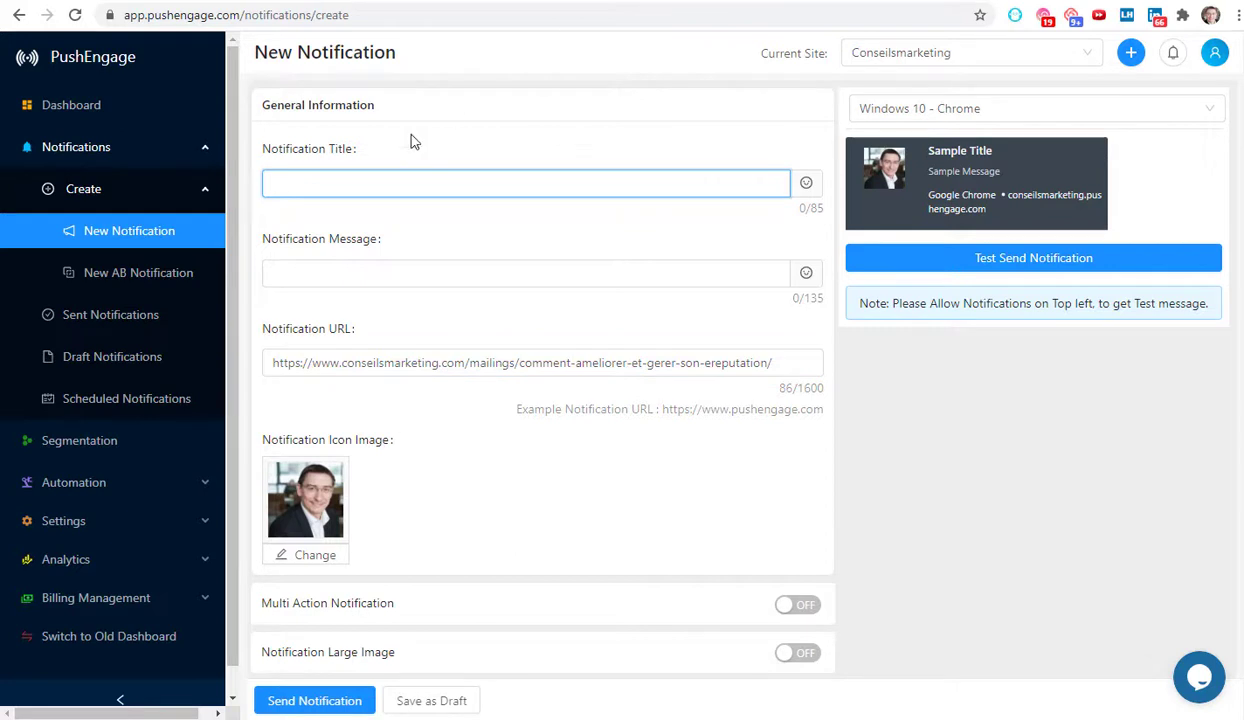
text(Que)
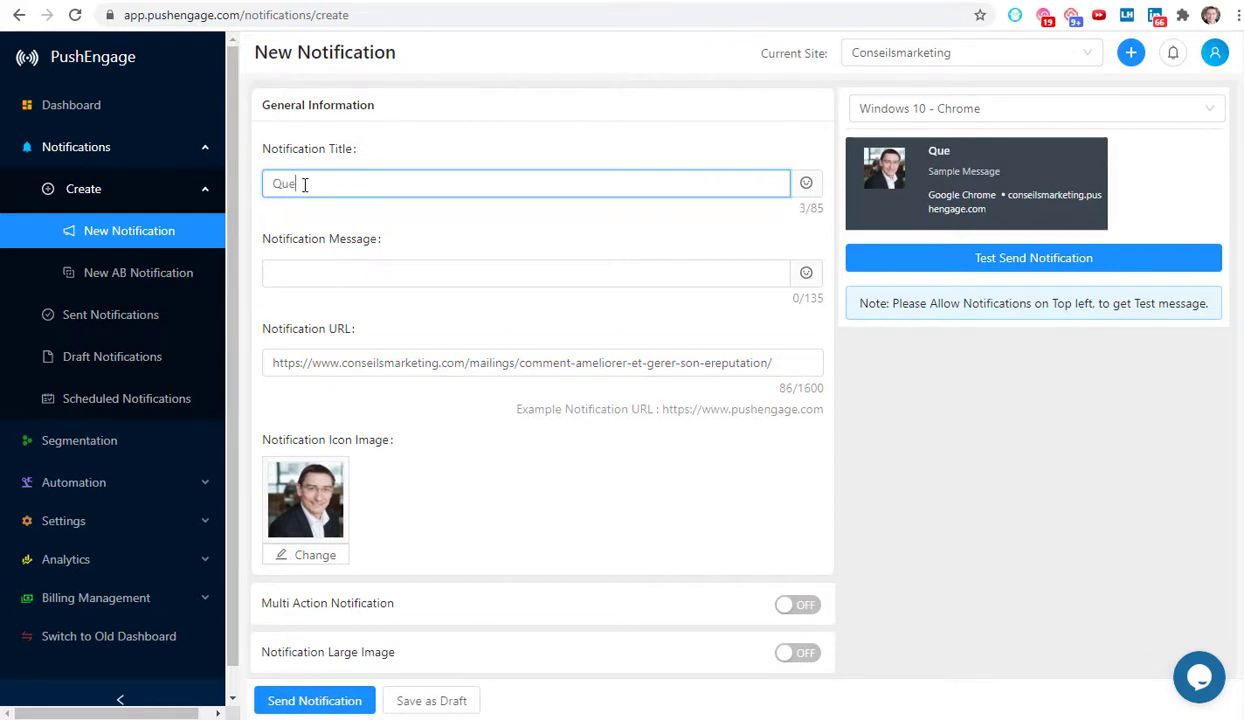
text( dit Google )
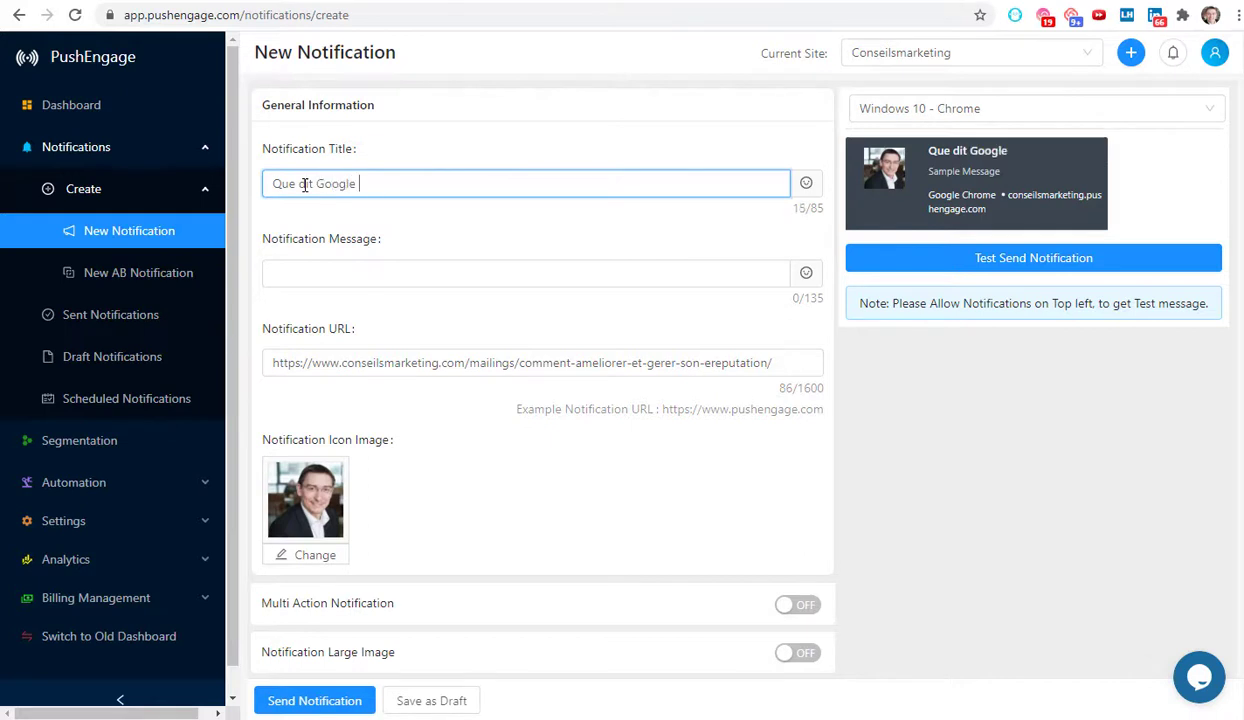
text(de vous ?)
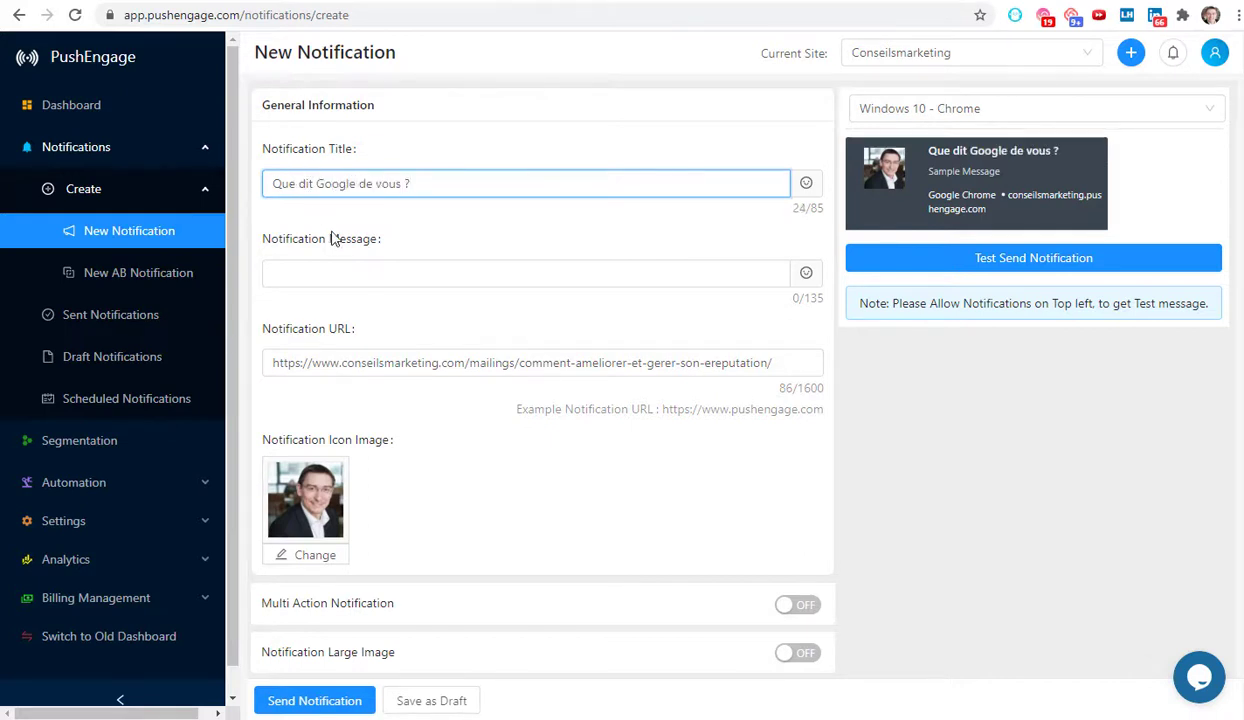
Step: Set the notification message to "Découvrez comment gérer et améliorer votre eRéputation ?" and check its length against the character limit
click(333, 270)
text(Décvouv)
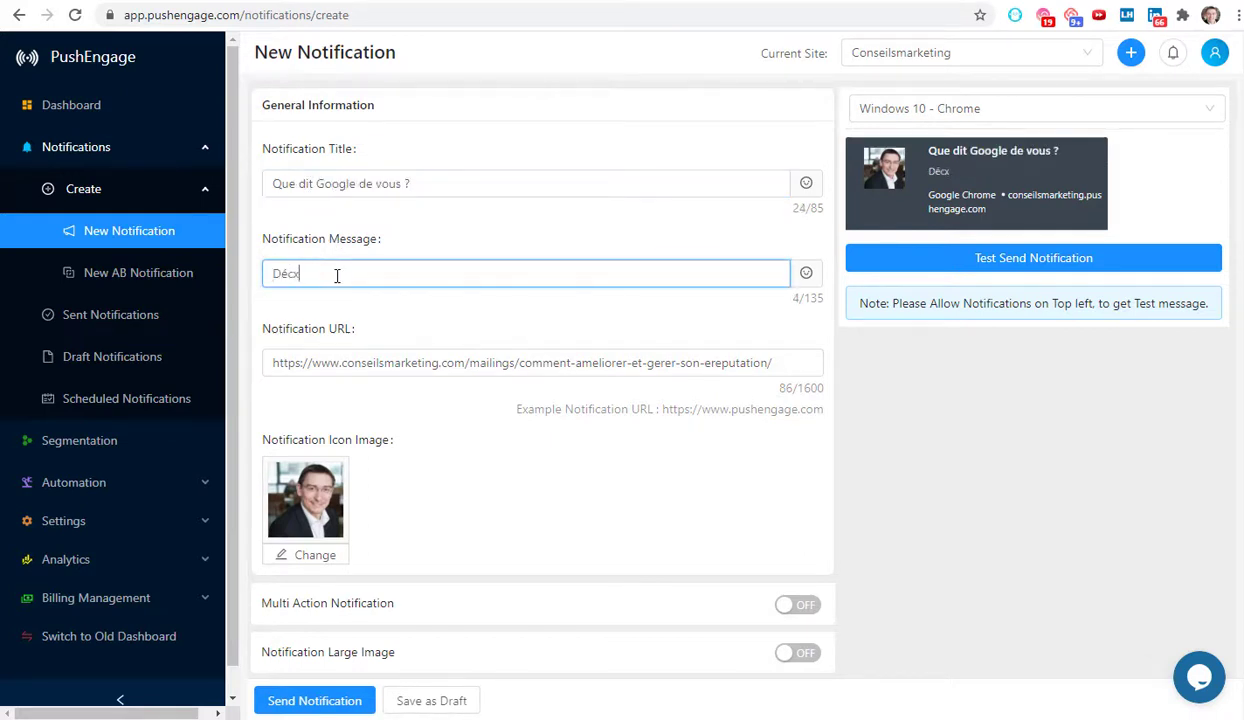
key(BackSpace)
key(BackSpace)
key(BackSpace)
key(BackSpace)
text(ouvre co)
key(BackSpace)
key(BackSpace)
key(BackSpace)
key(BackSpace)
text(ez com)
key(BackSpace)
text(omment gére)
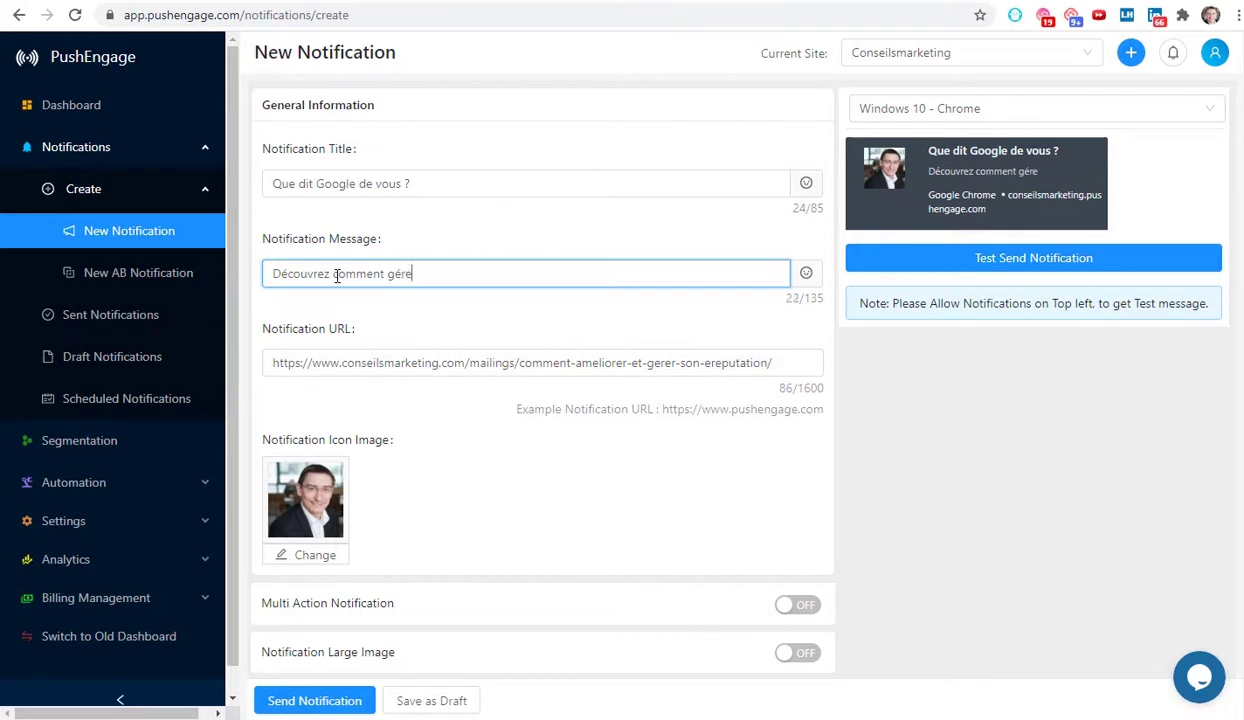
text(r et opti)
key(BackSpace)
key(Tab)
text(m)
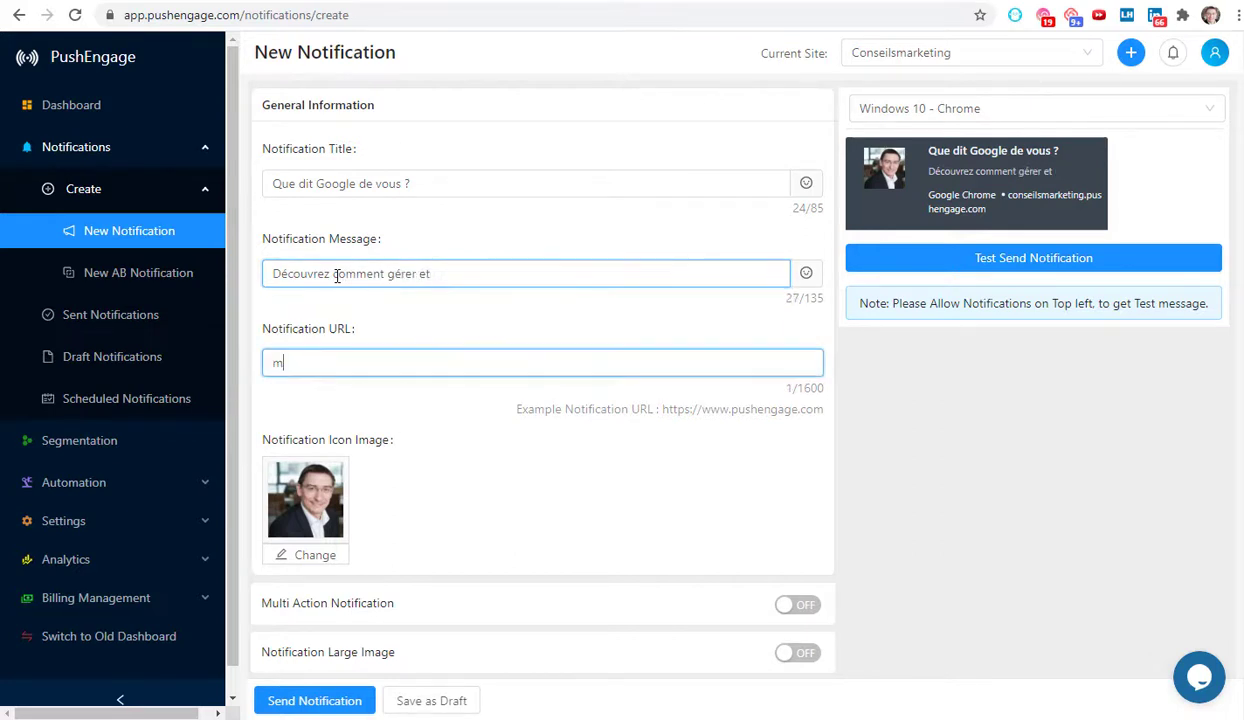
click(474, 268)
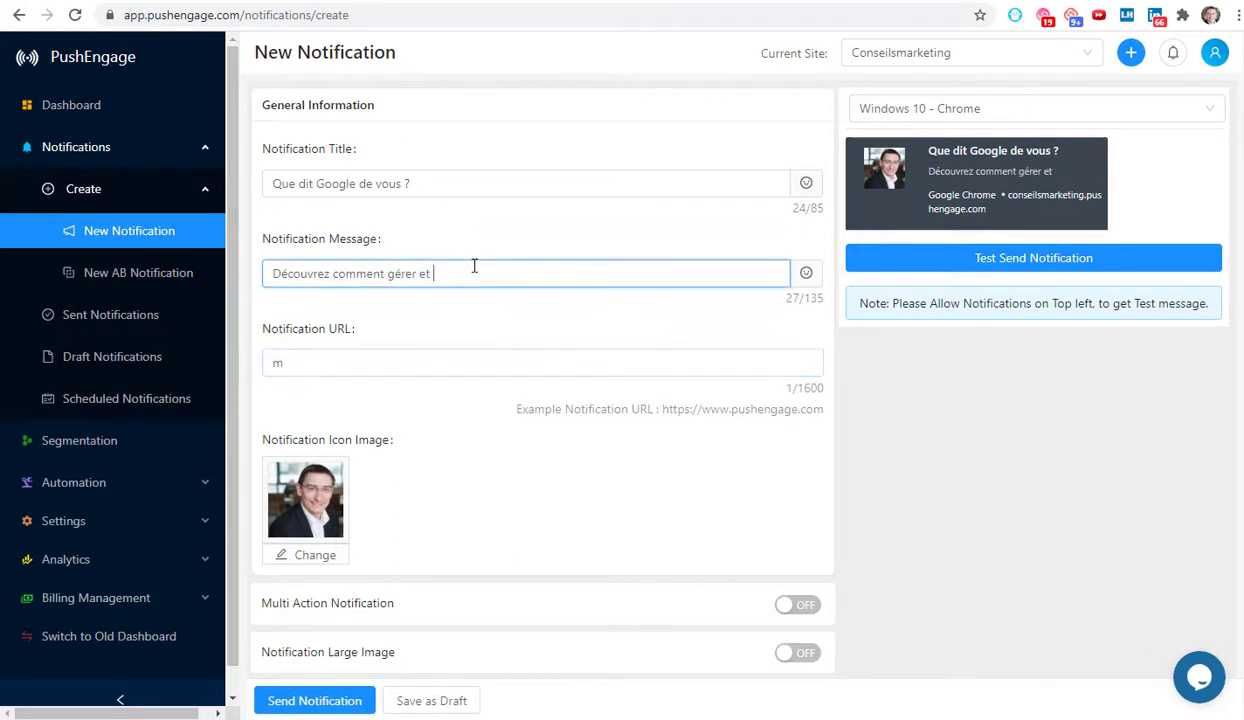
text(améliorer votre e)
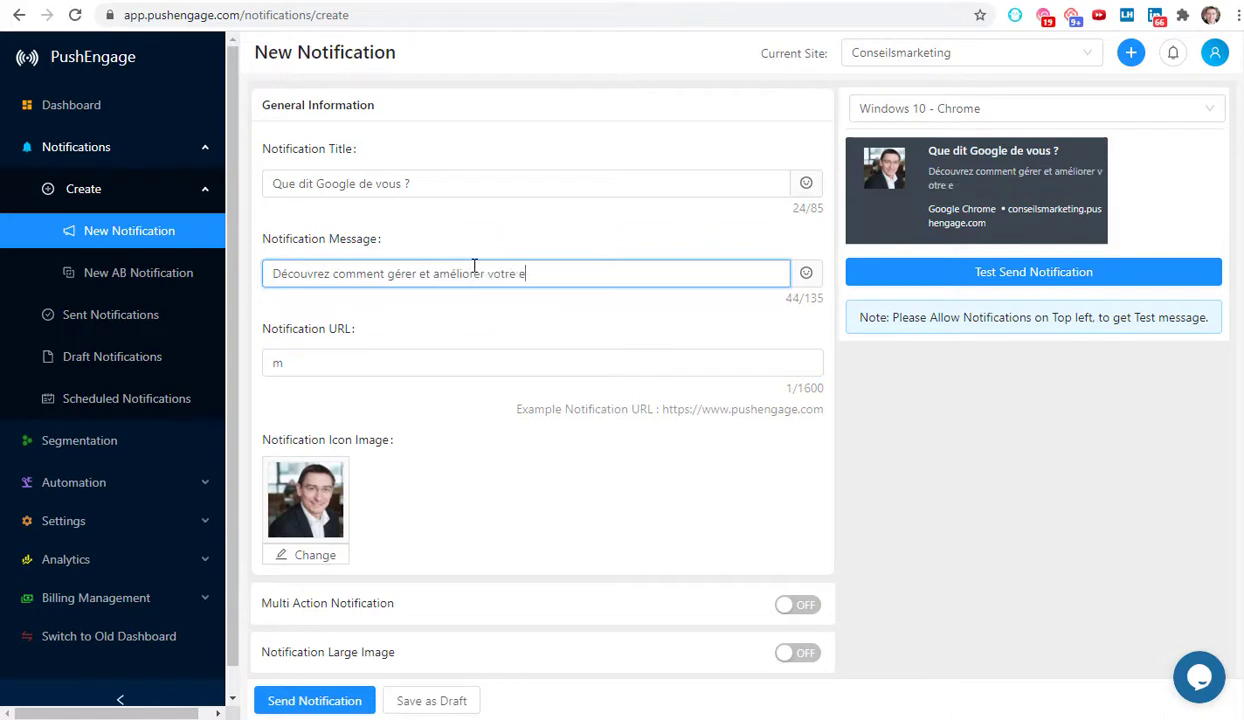
text(Réputation ?)
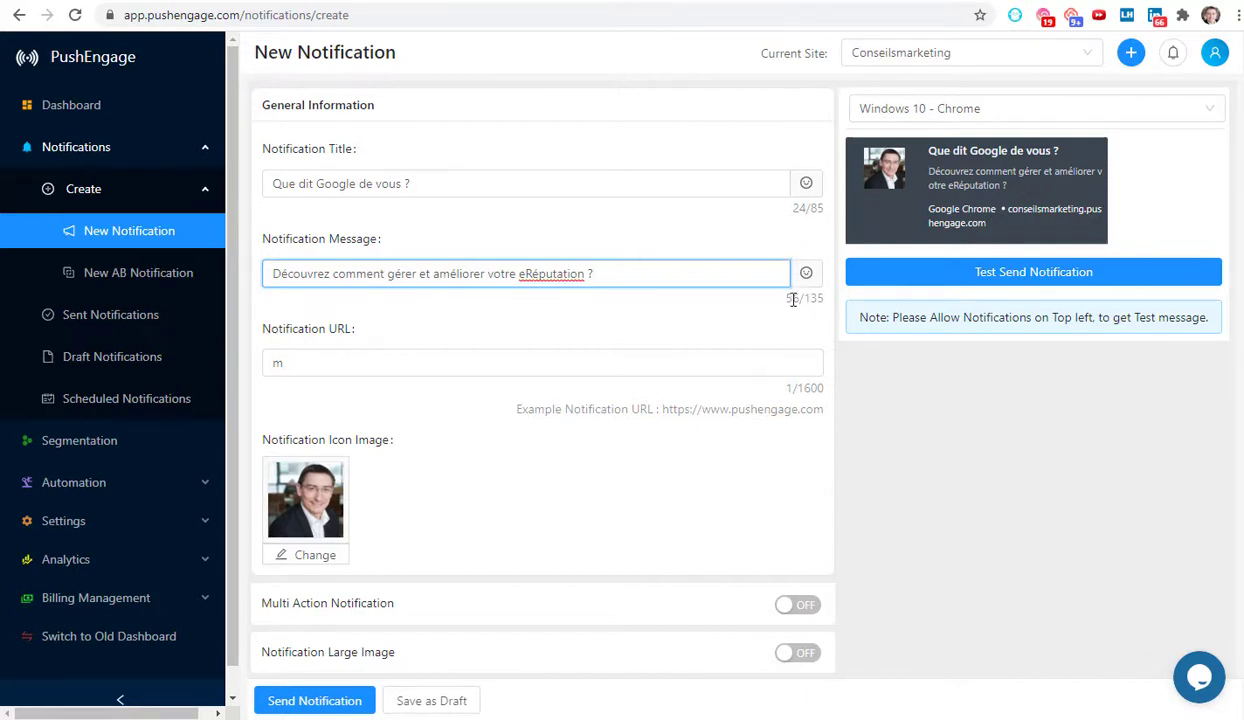
drag(788, 299, 819, 299)
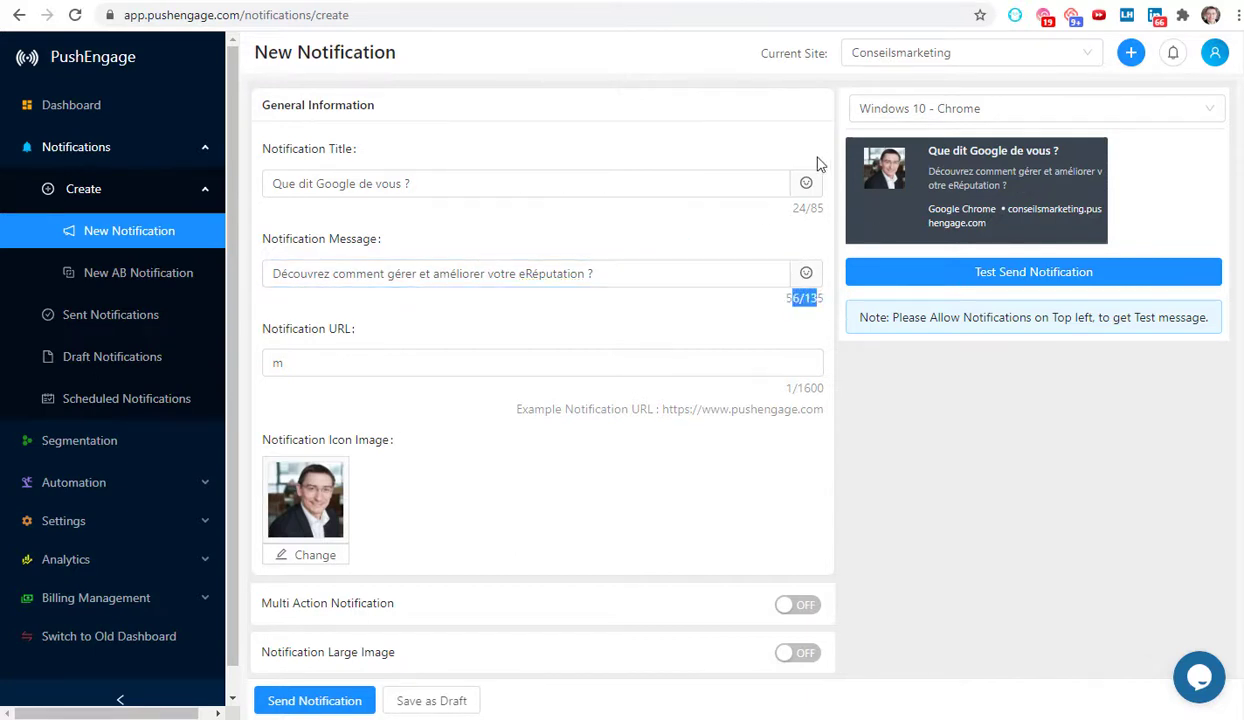
Step: Extend the start of the notification title so it reads "Est ce que vous savez ce que dit Google de vous ?"
click(281, 184)
key(BackSpace)
text(Est c)
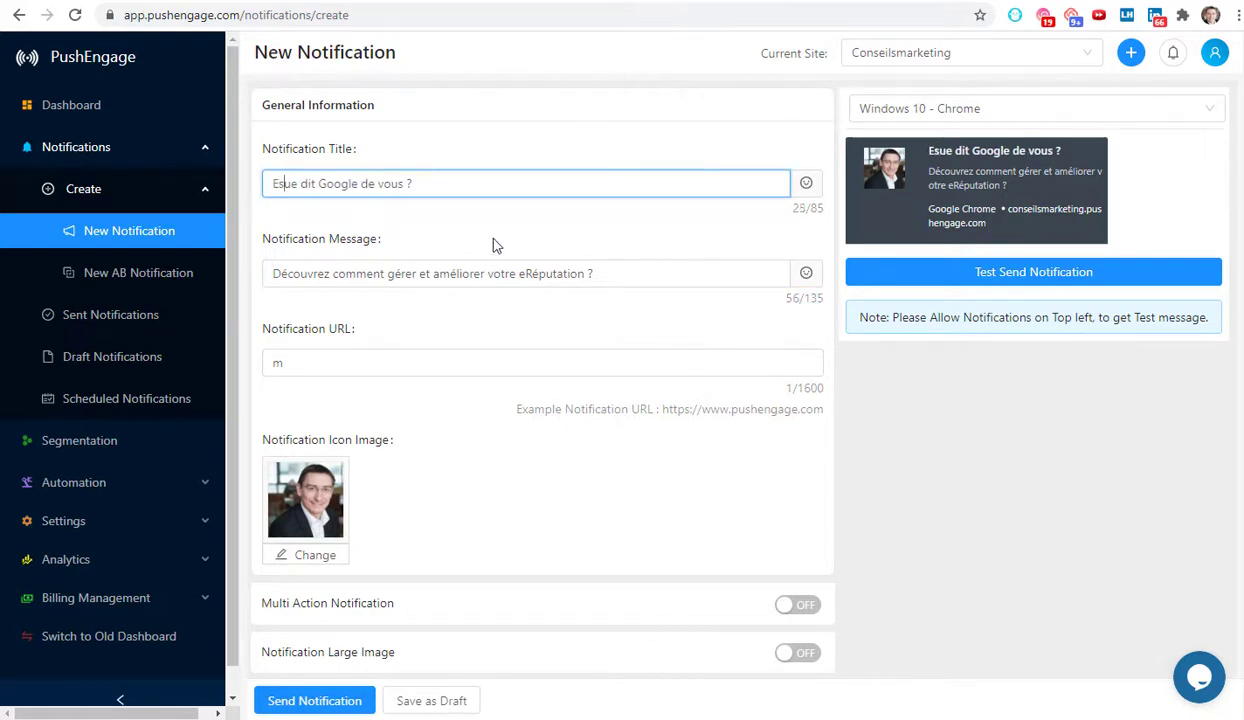
text(e que vous savez c)
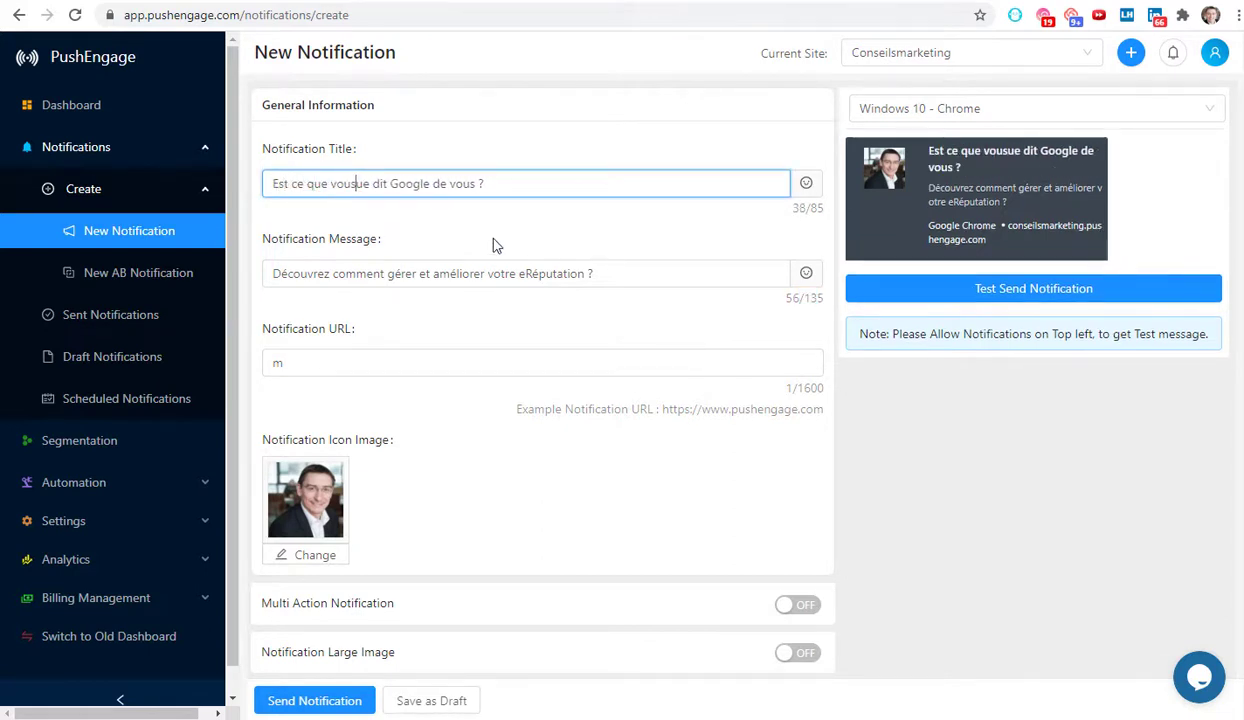
text(e q)
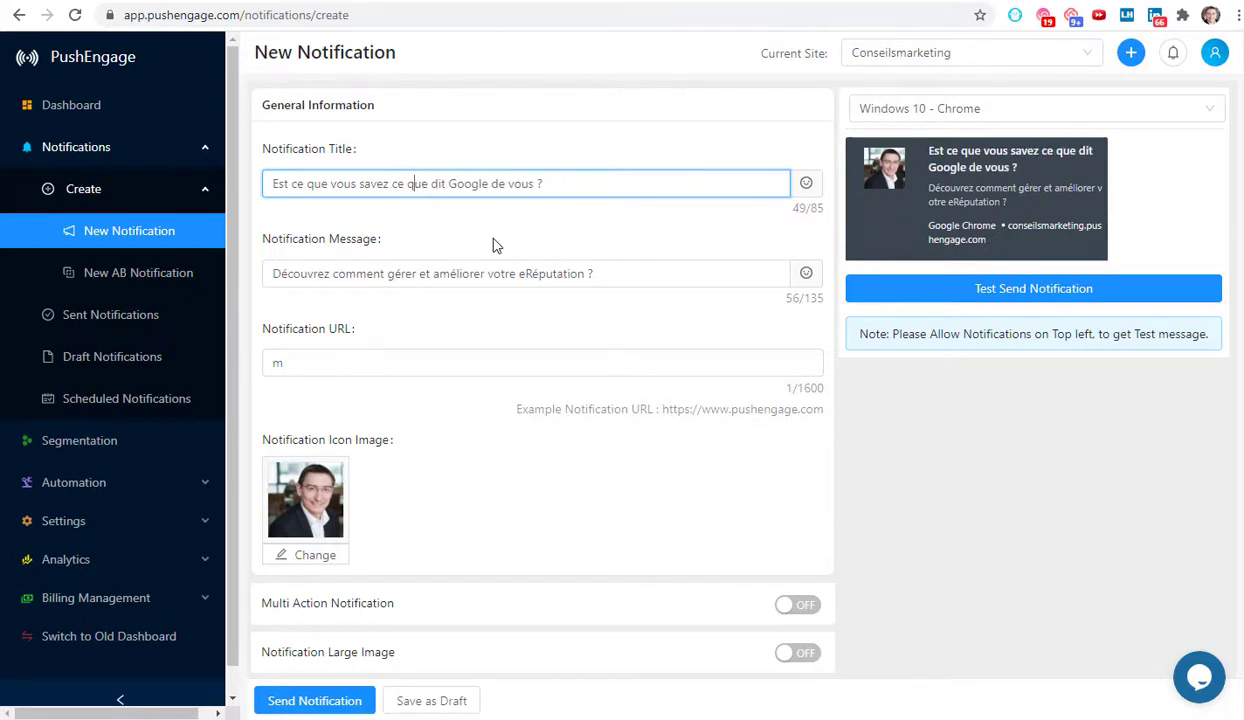
Step: Reorder the title's ending so it reads "Est ce que vous savez ce queGoogle dit de vous ?"
text(ue)
key(shift+Left)
key(shift+Left)
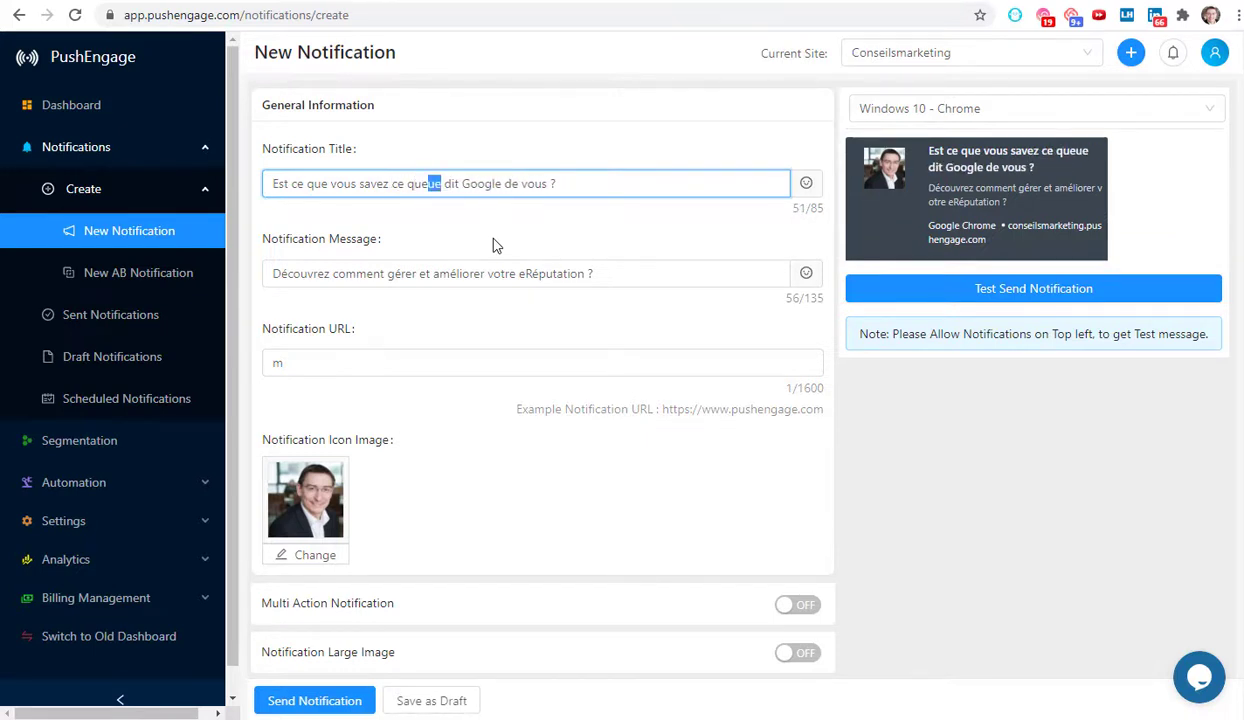
key(BackSpace)
key(ctrl+shift+Right)
key(BackSpace)
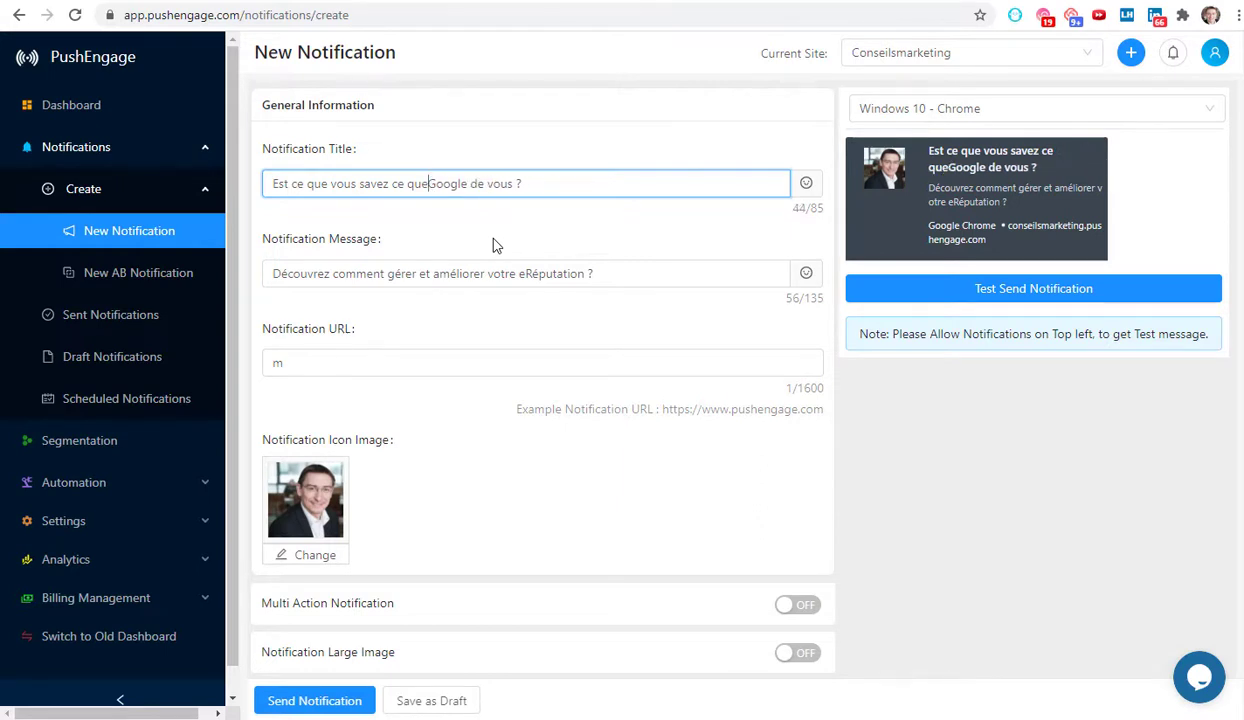
key(ctrl+Right)
text(dit)
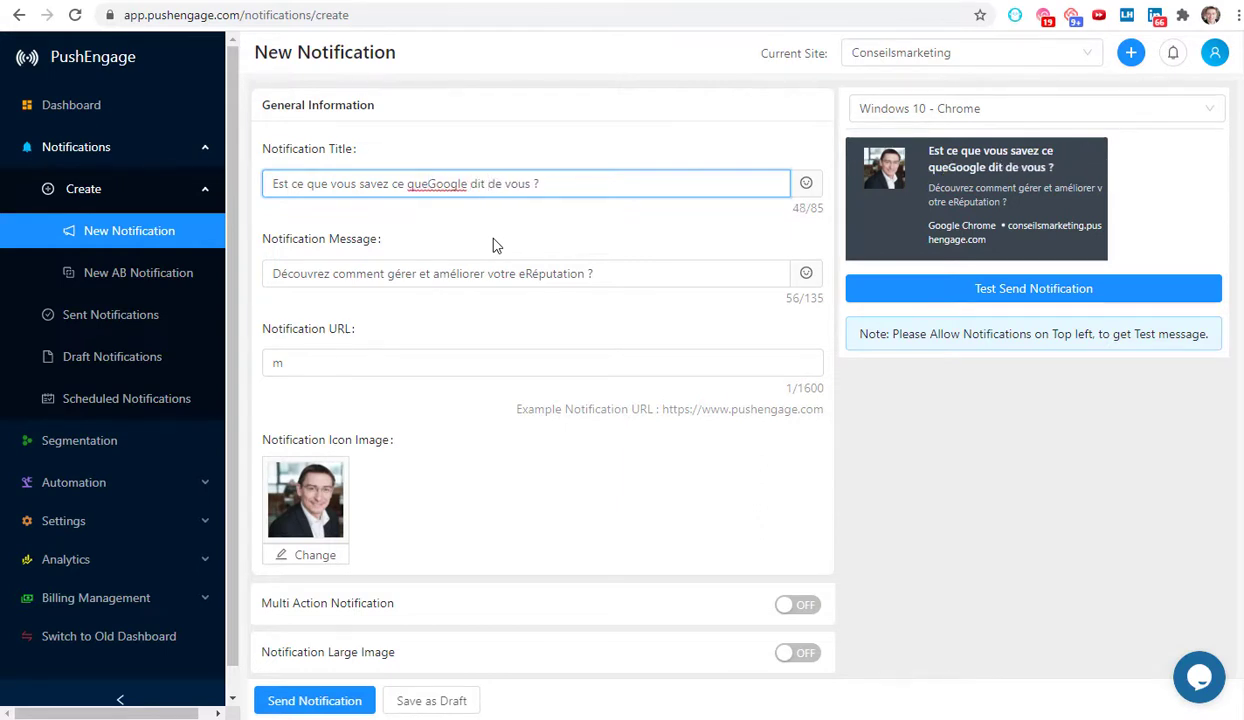
Step: Reword the notification message to "Découvrez comment gérer et surtout améliorer votre eRéputation en 4 étapes !", checking the article for the steps
click(430, 275)
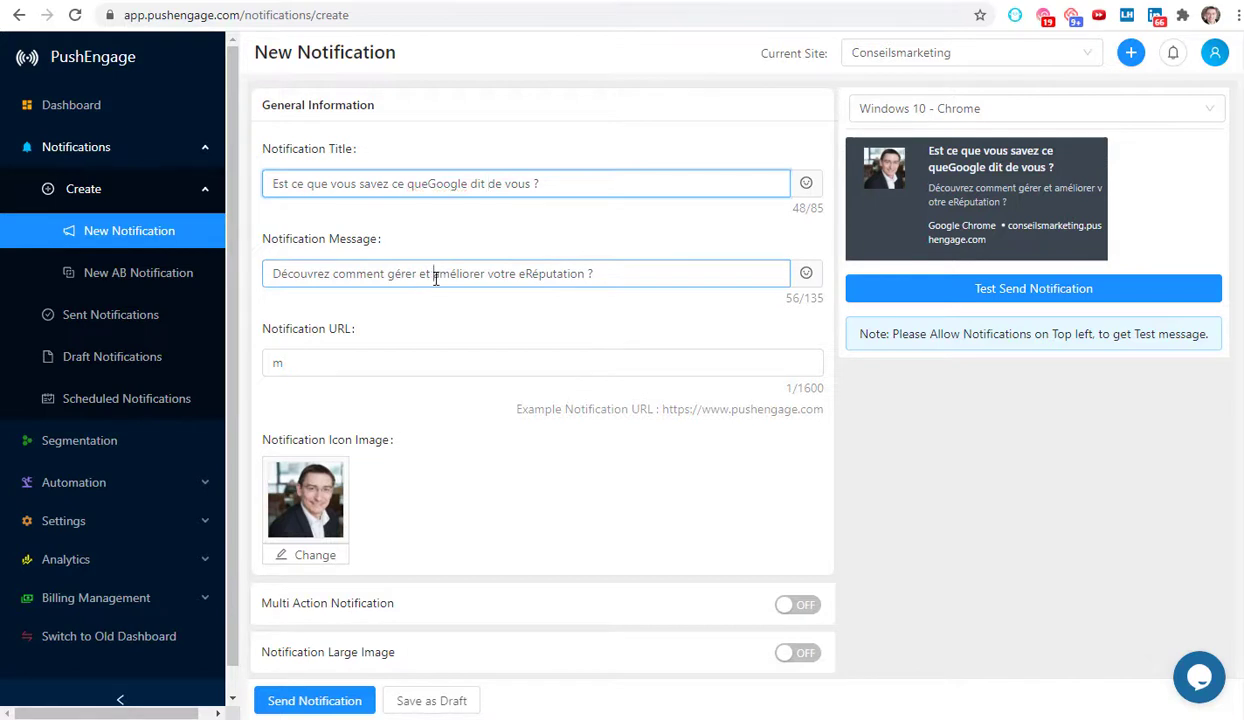
text(surtout)
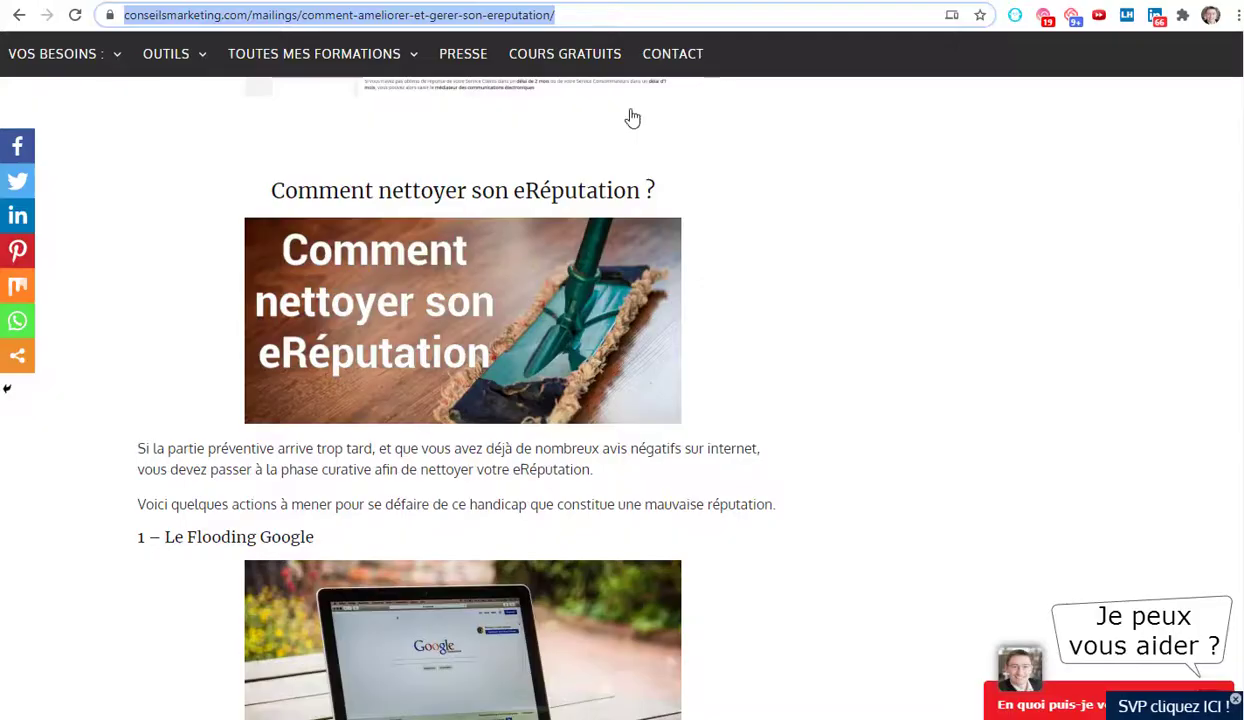
scroll(512, 285, down, 15)
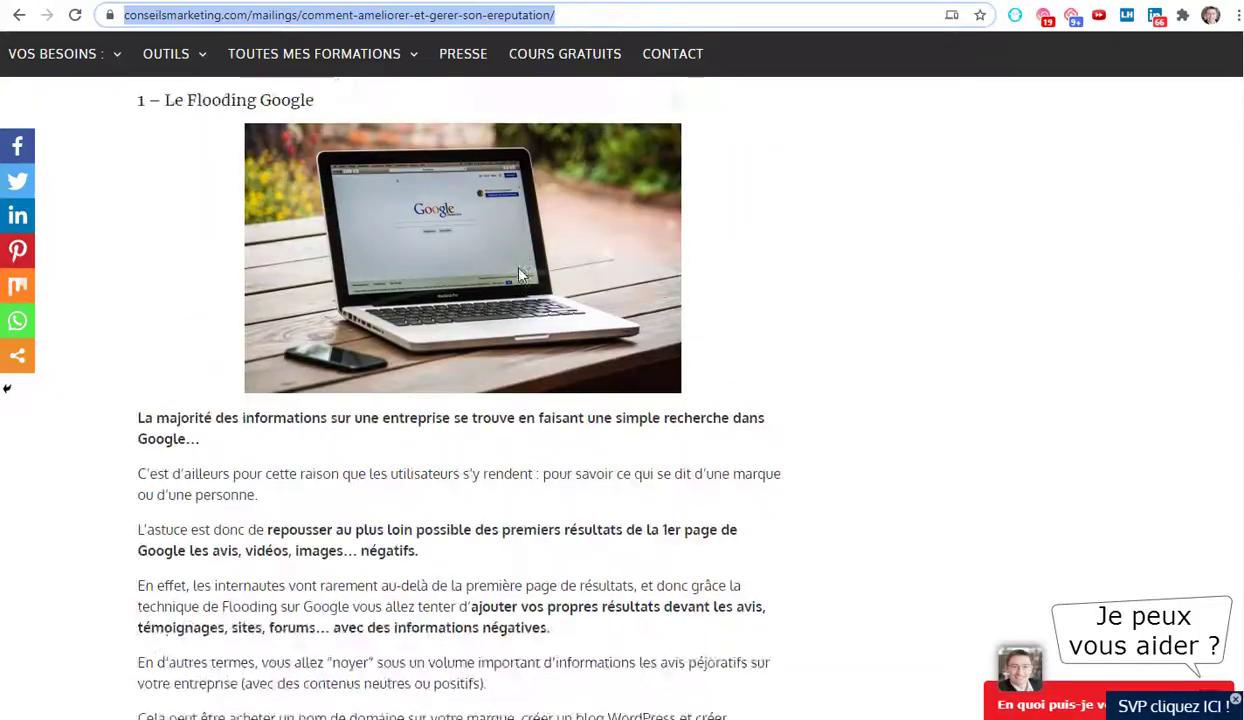
scroll(485, 320, down, 15)
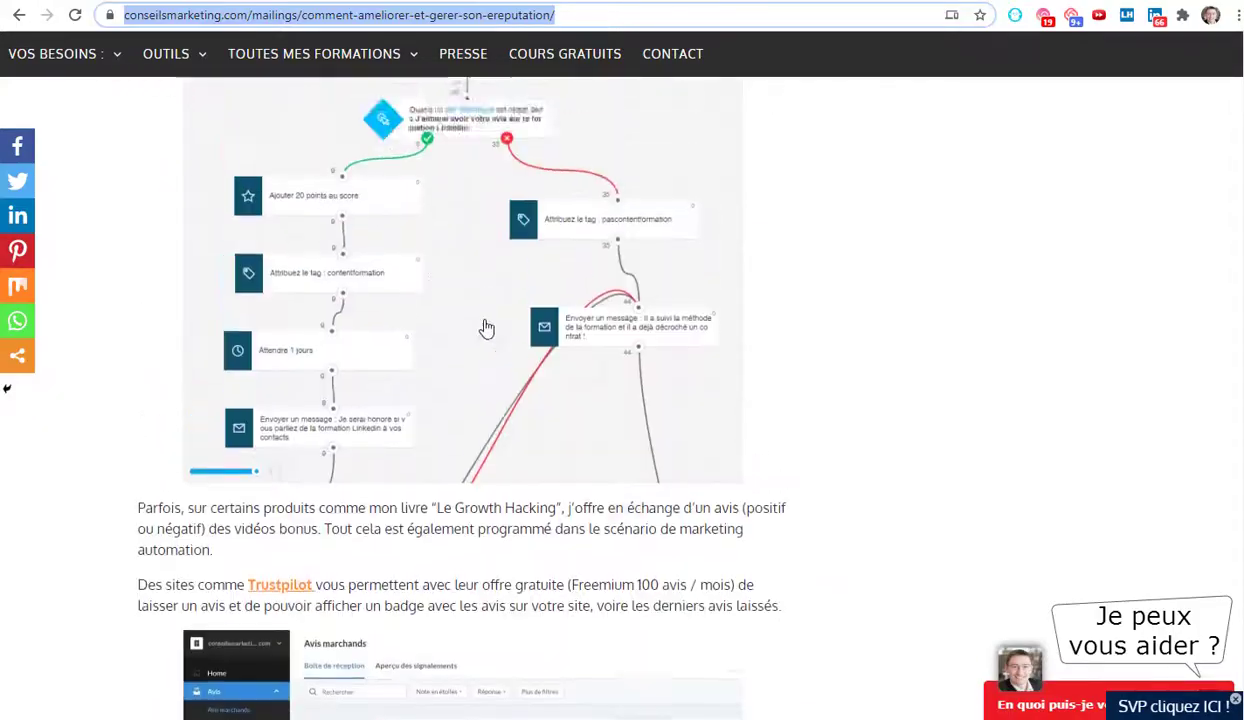
scroll(475, 335, up, 15)
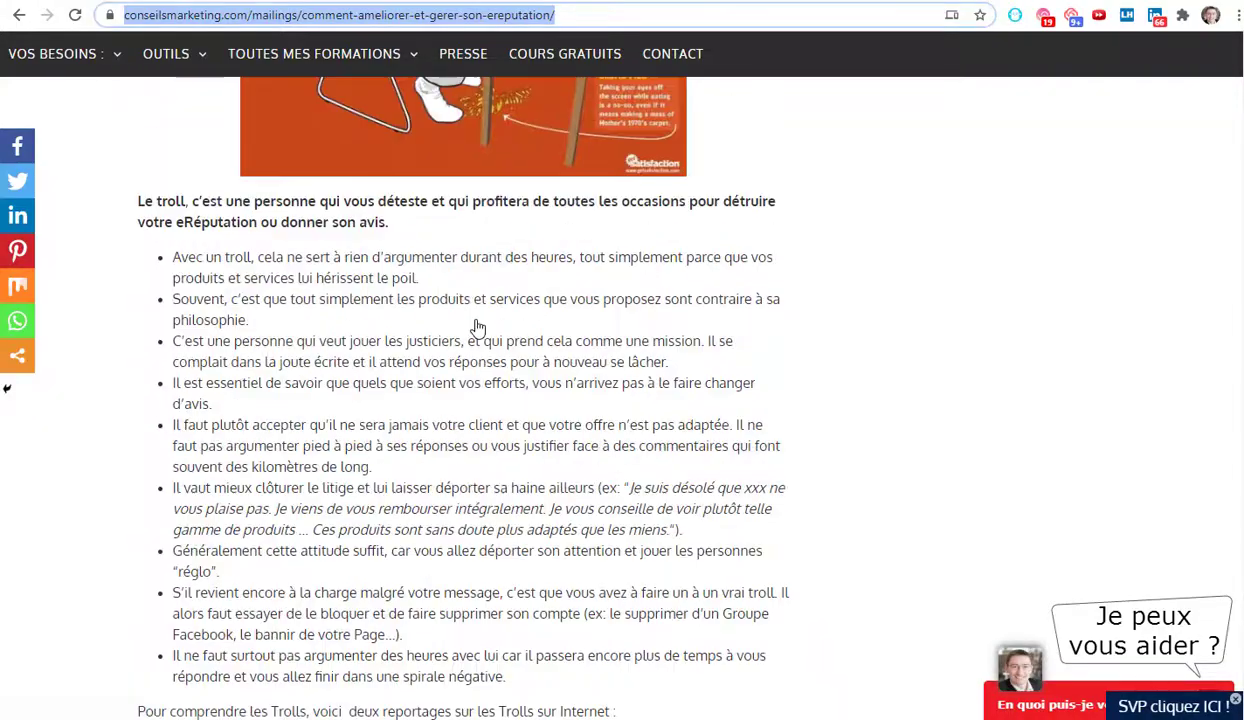
scroll(452, 333, up, 15)
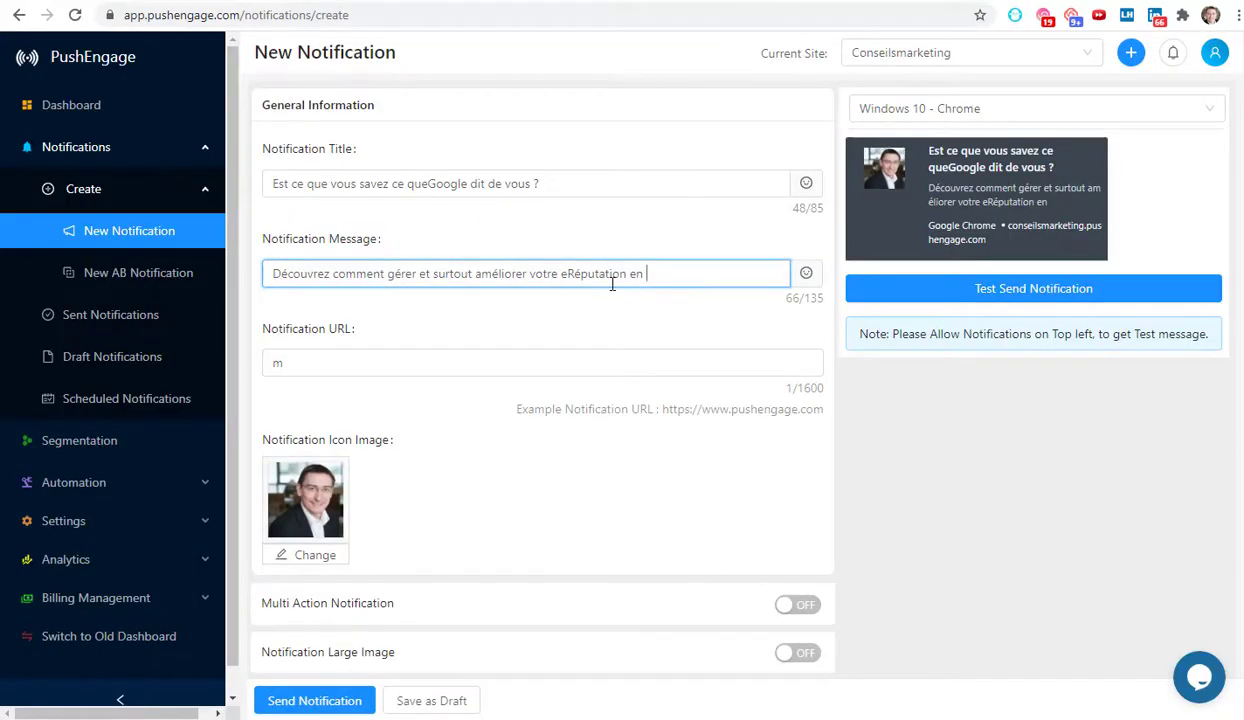
text(étapes !)
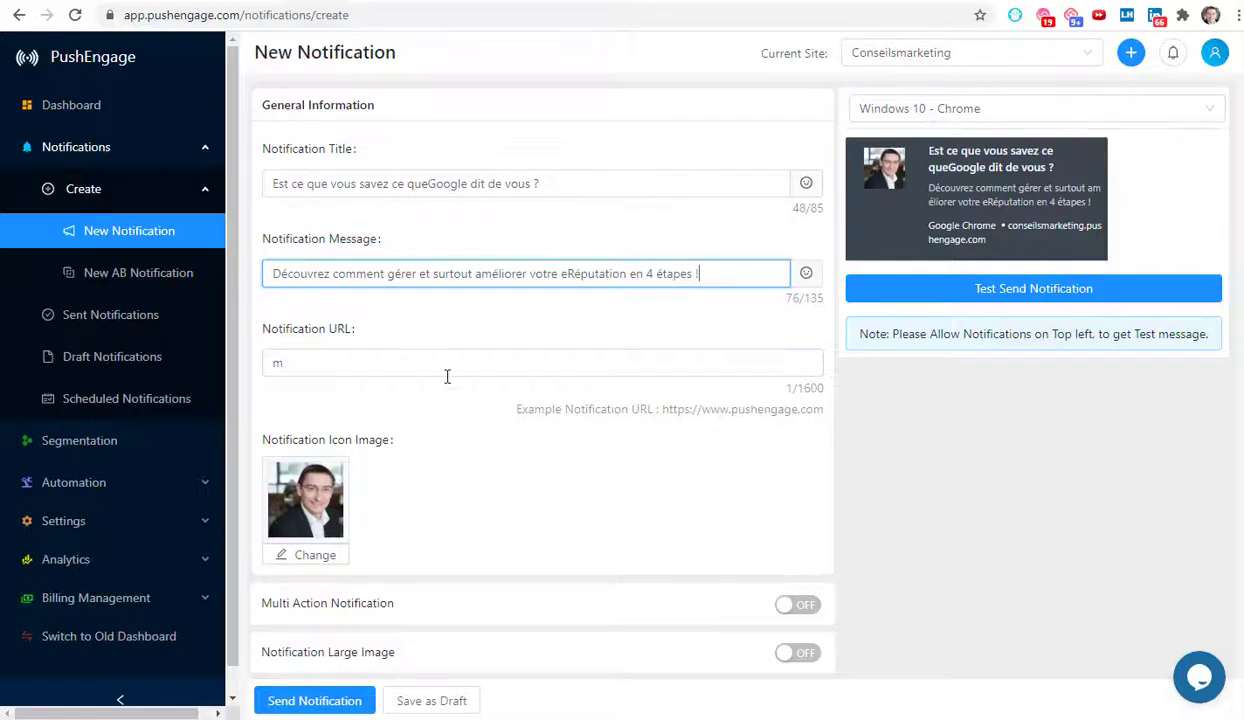
click(280, 362)
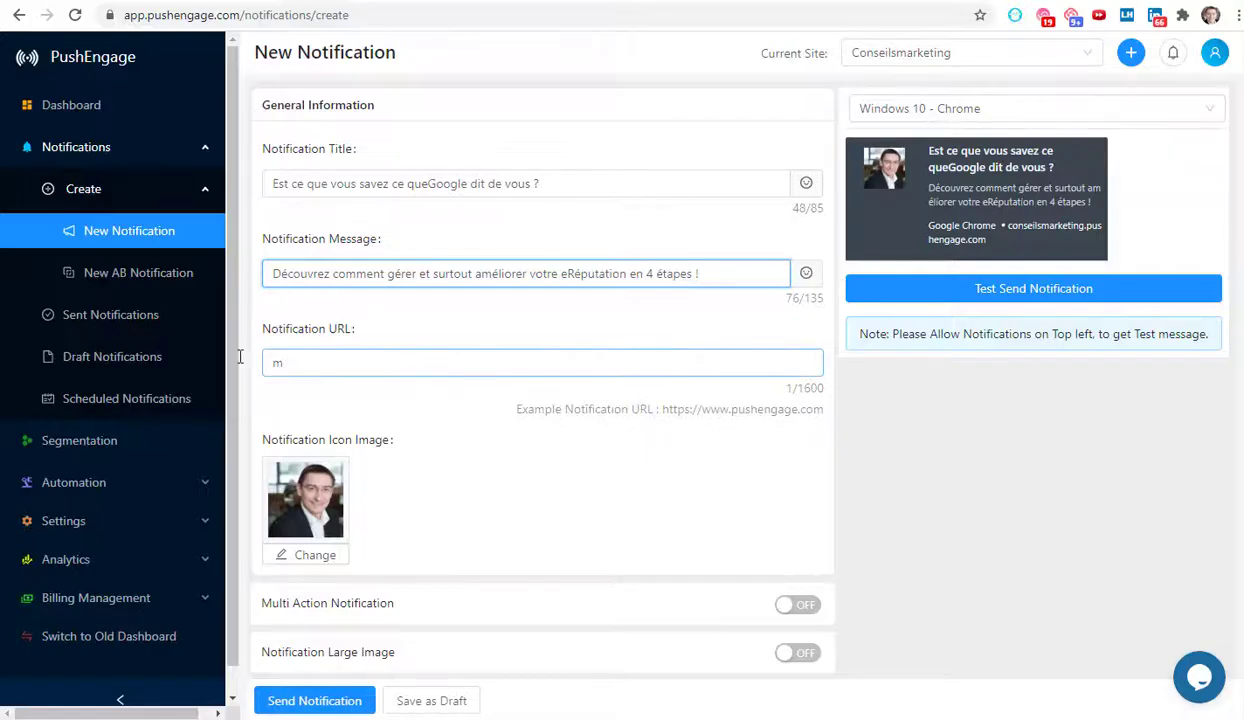
text(https://www.conseilsmarketing.com/mailings/comment-ameliorer-et-gerer-son-ereputation/)
scroll(268, 418, down, 2)
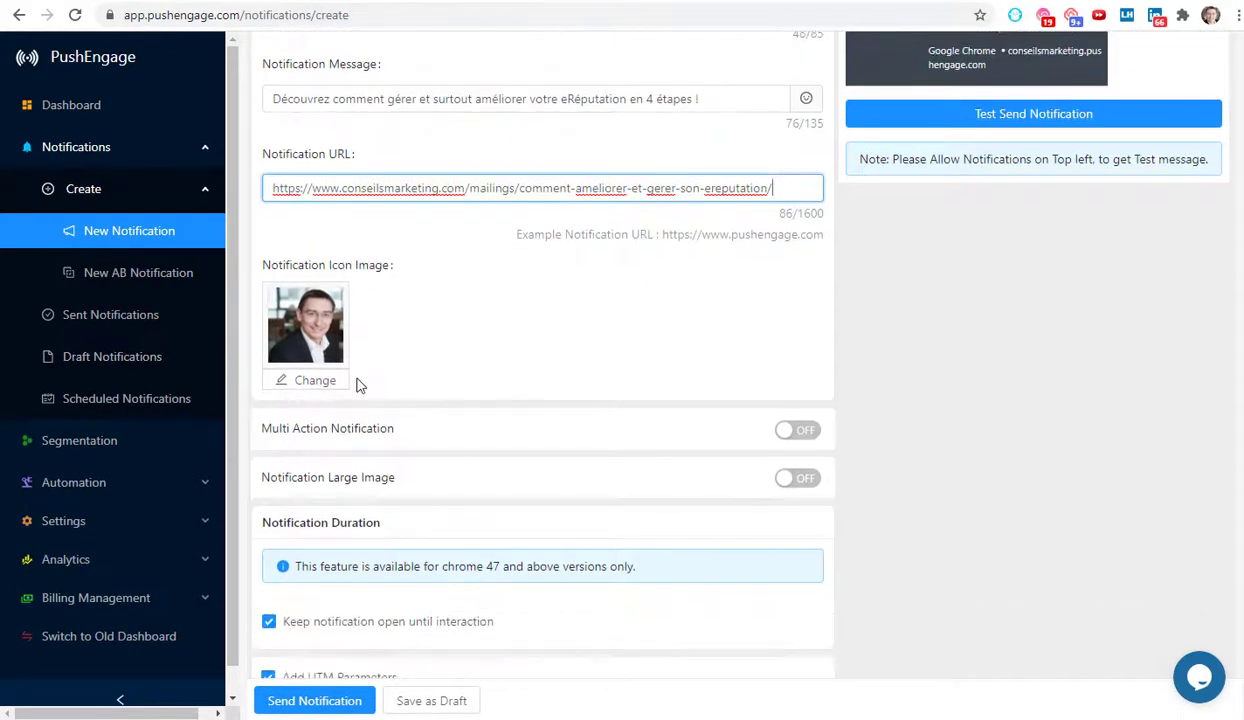
scroll(919, 197, up, 2)
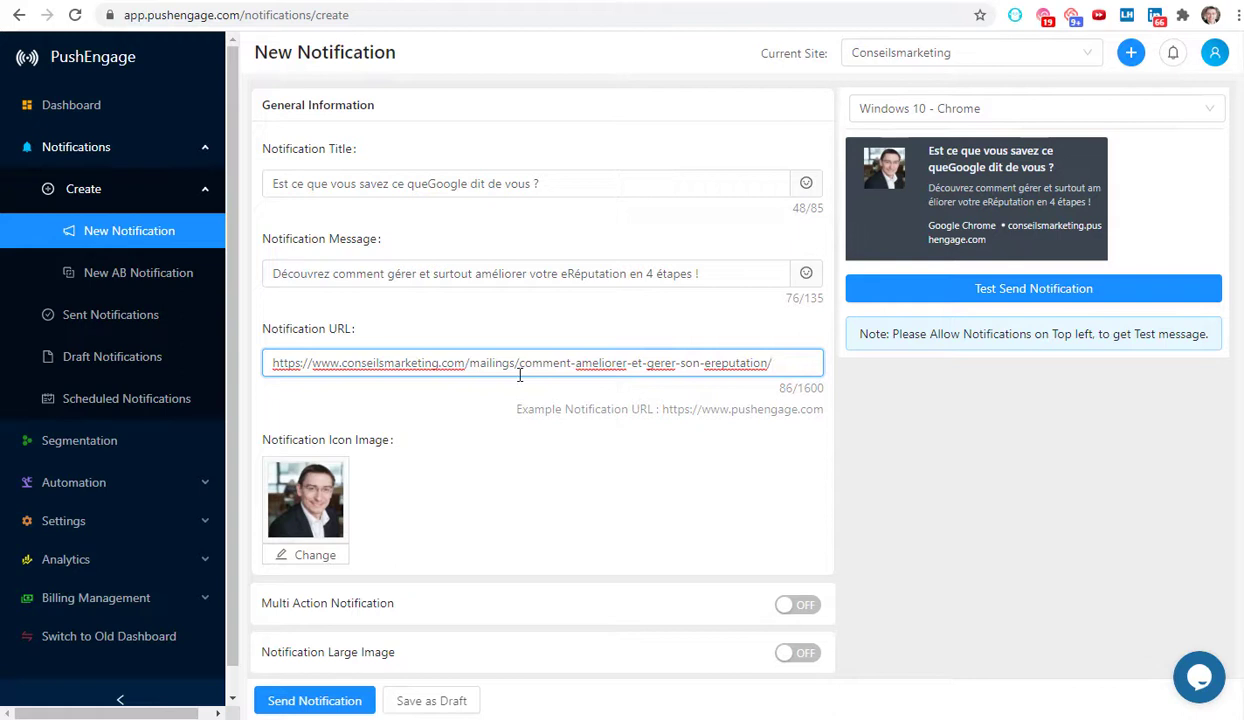
Step: Try to upload "ereputation carree.png" from the perso folder's "article eréputation" subfolder as the notification icon image
click(312, 556)
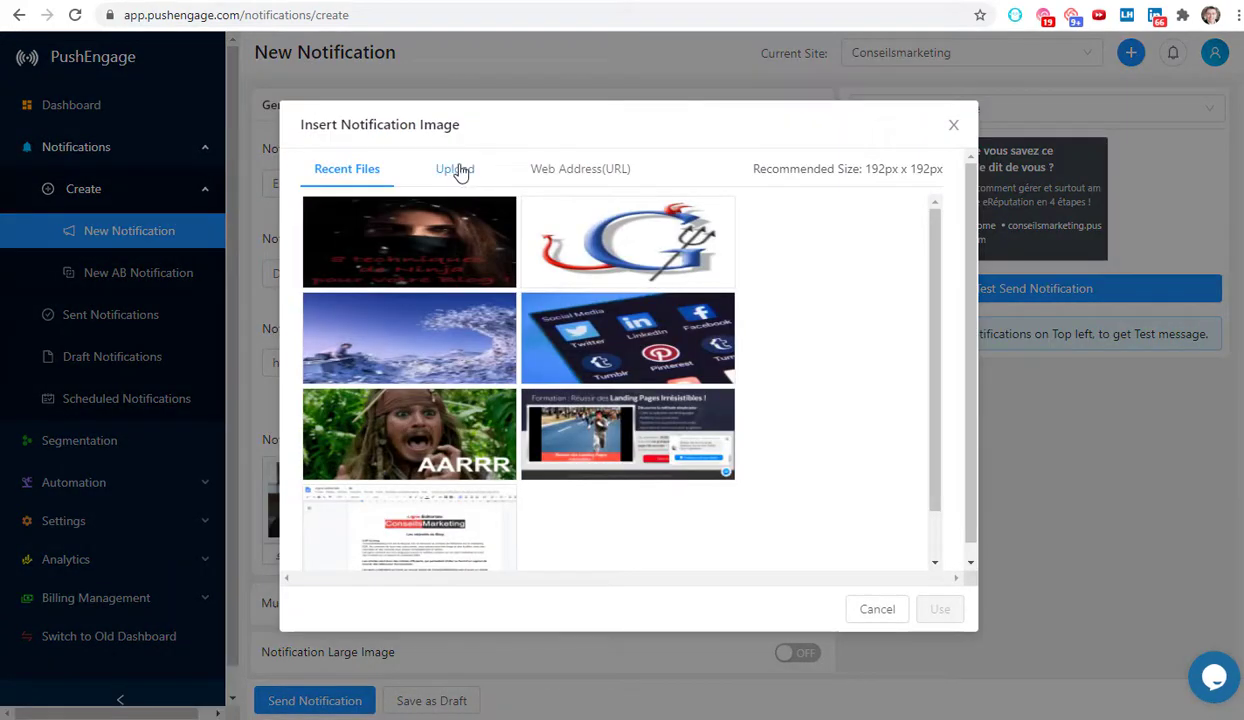
click(462, 170)
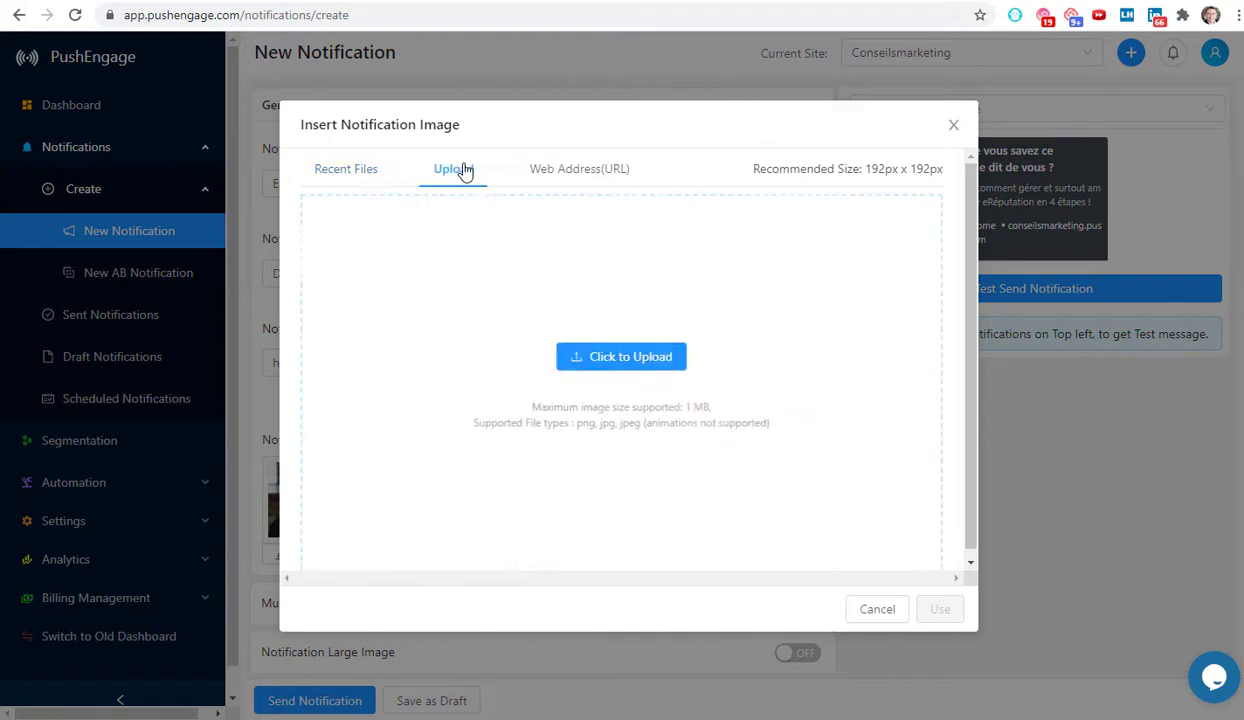
click(630, 357)
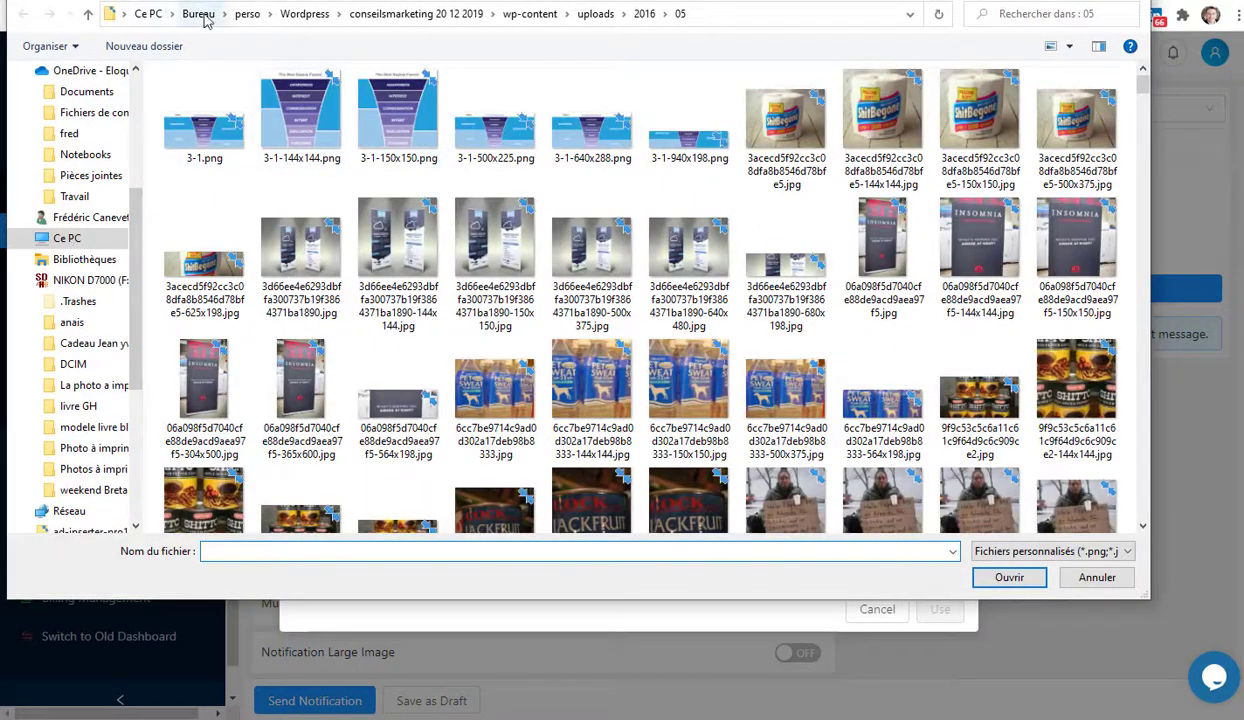
click(247, 14)
scroll(277, 177, up, 5)
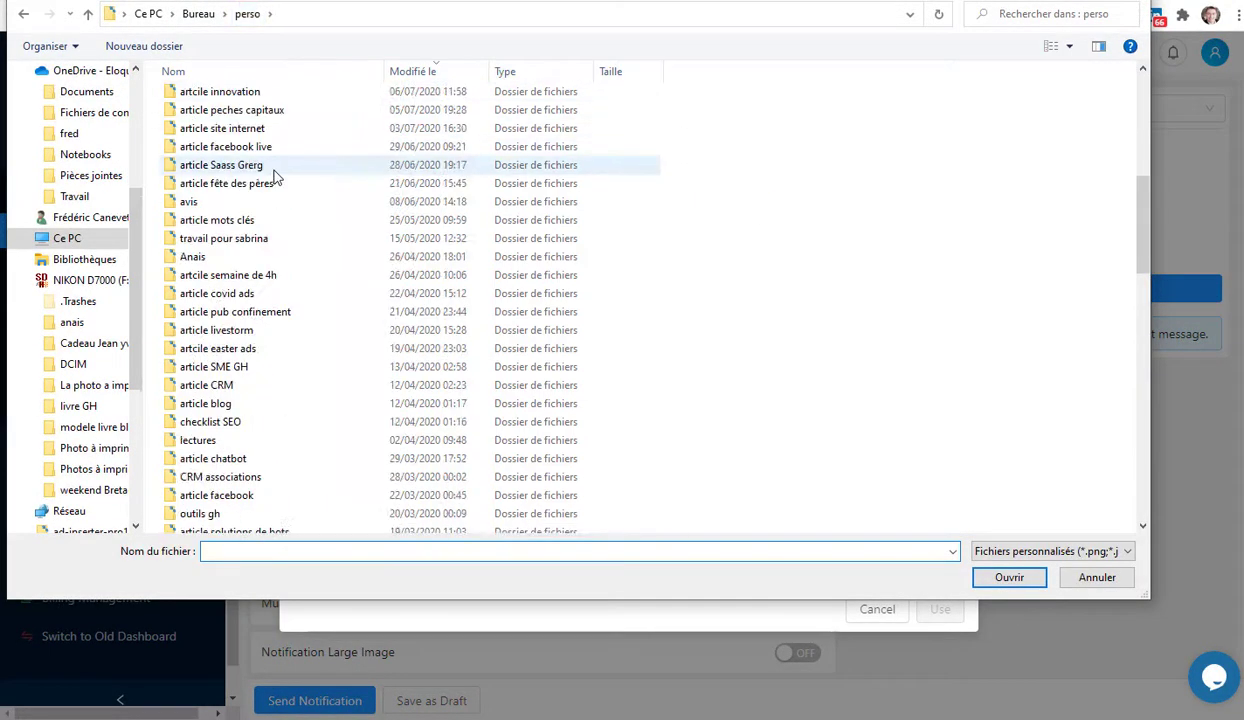
scroll(290, 170, up, 7)
double_click(257, 164)
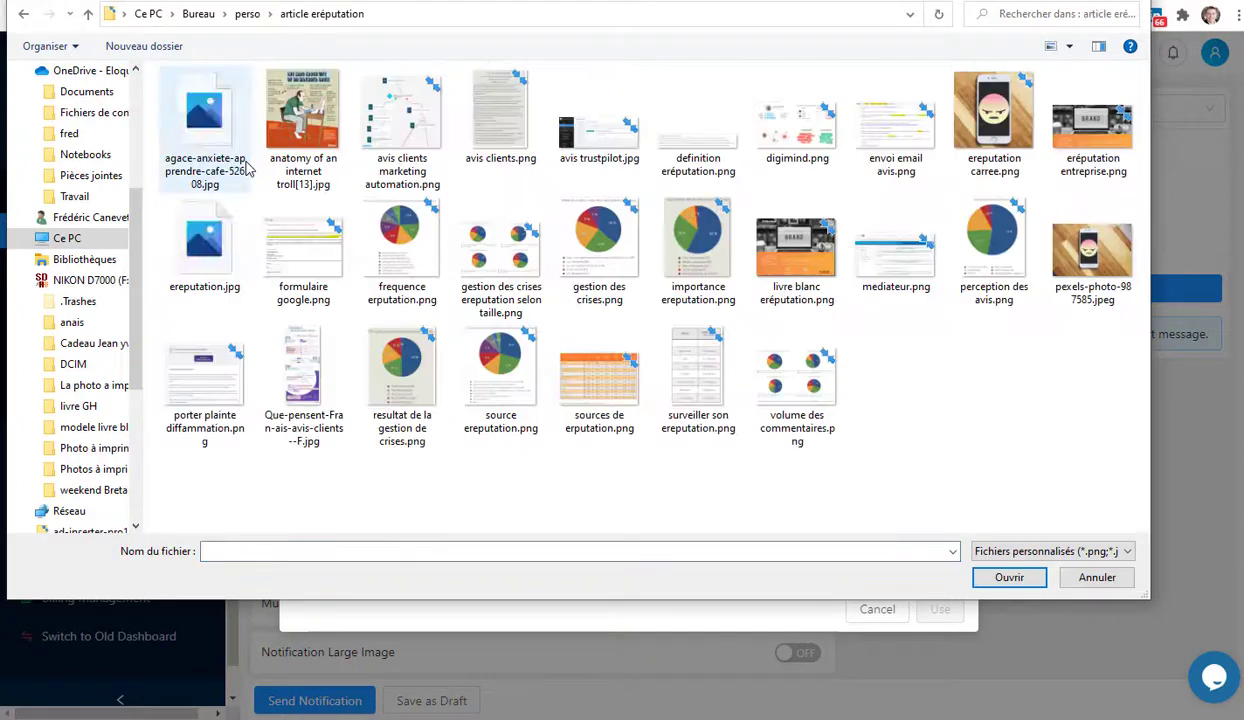
click(990, 130)
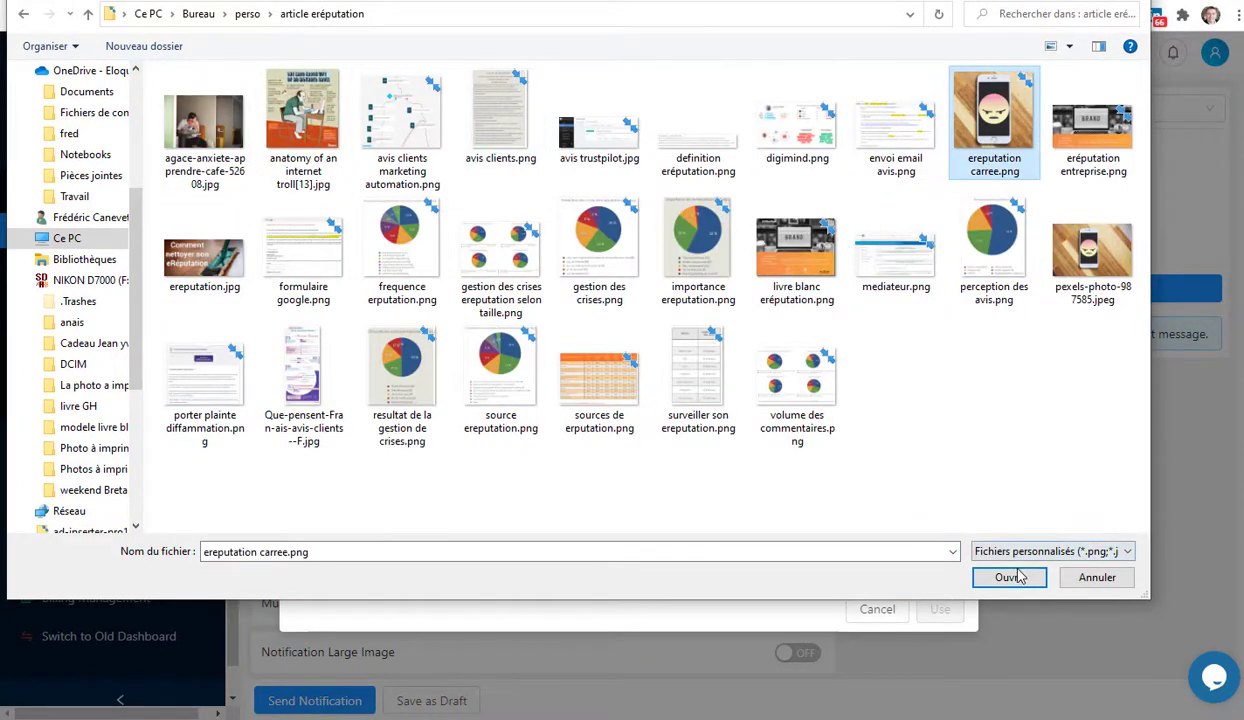
click(1012, 577)
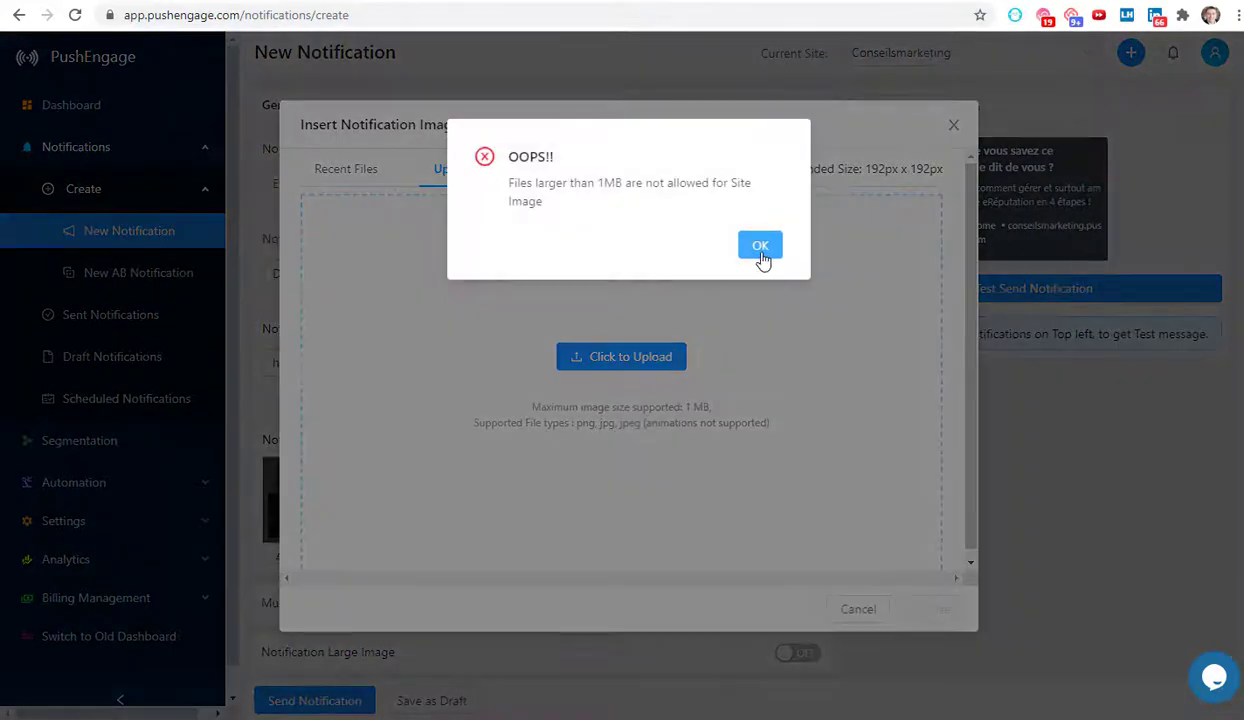
click(760, 246)
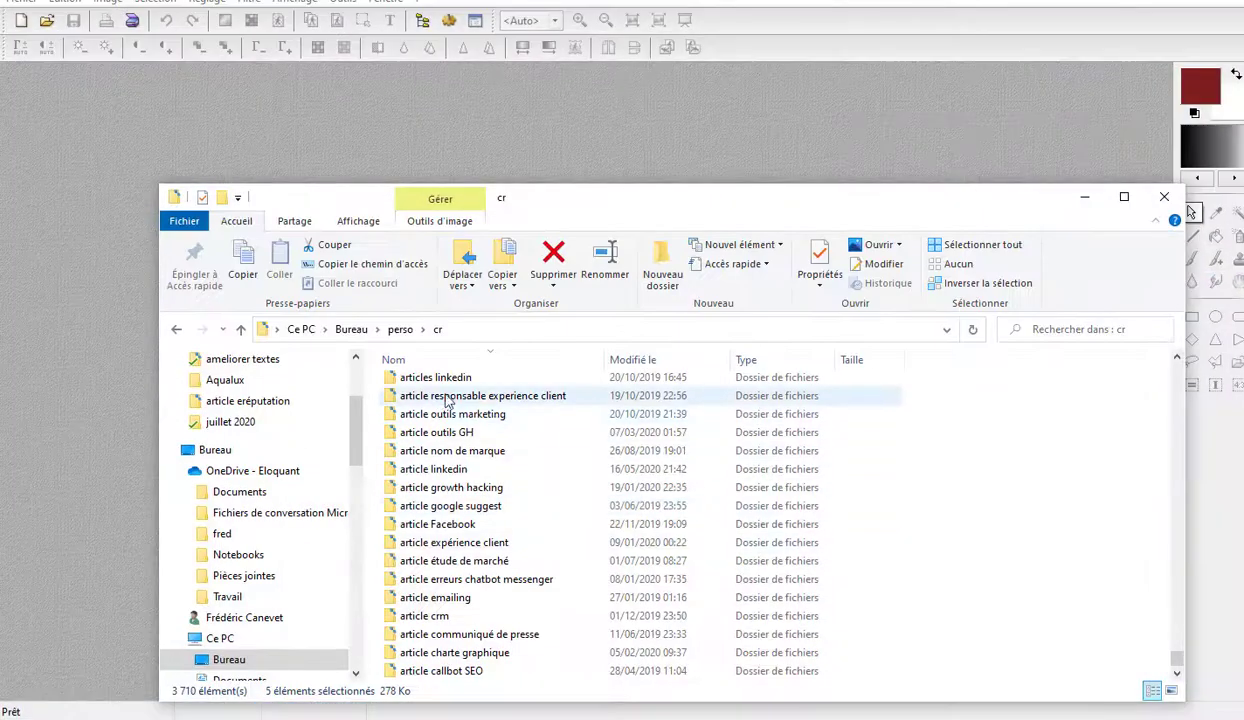
Step: Switch to File Explorer and look through the "cr" folder for the eReputation images, sorting it by modification date
scroll(494, 432, up, 3)
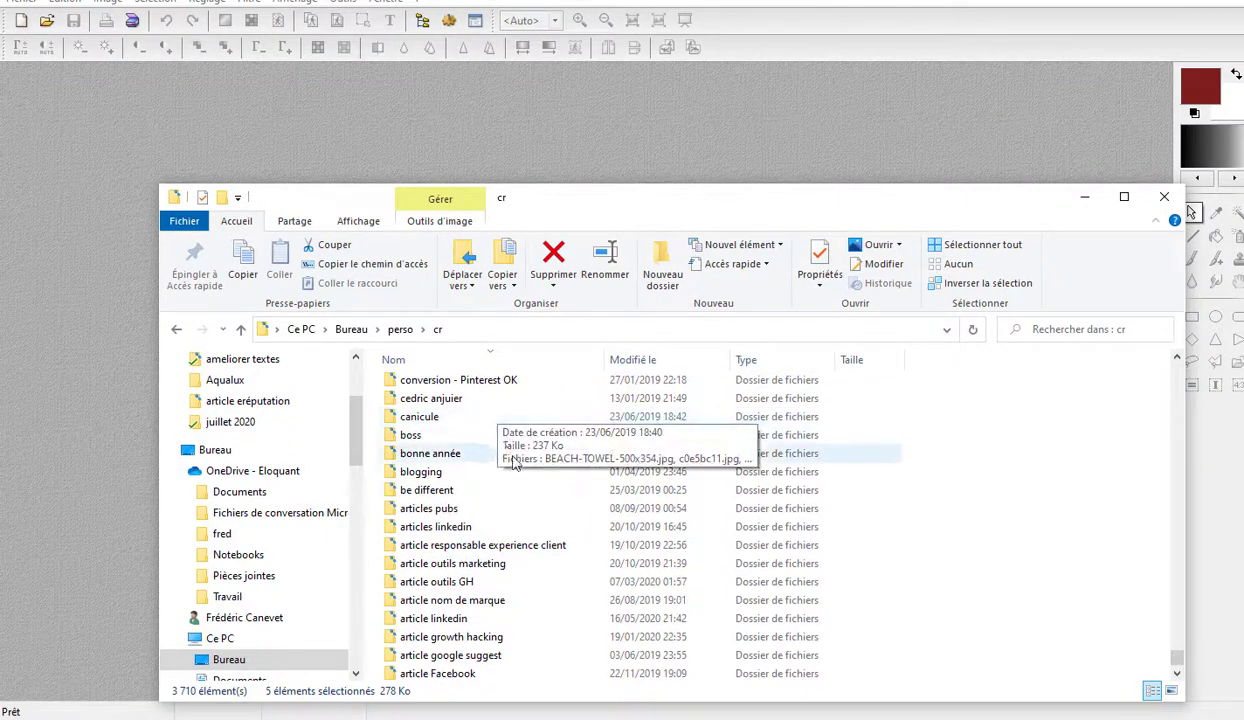
scroll(500, 414, down, 1)
scroll(510, 525, down, 1)
scroll(510, 520, up, 1)
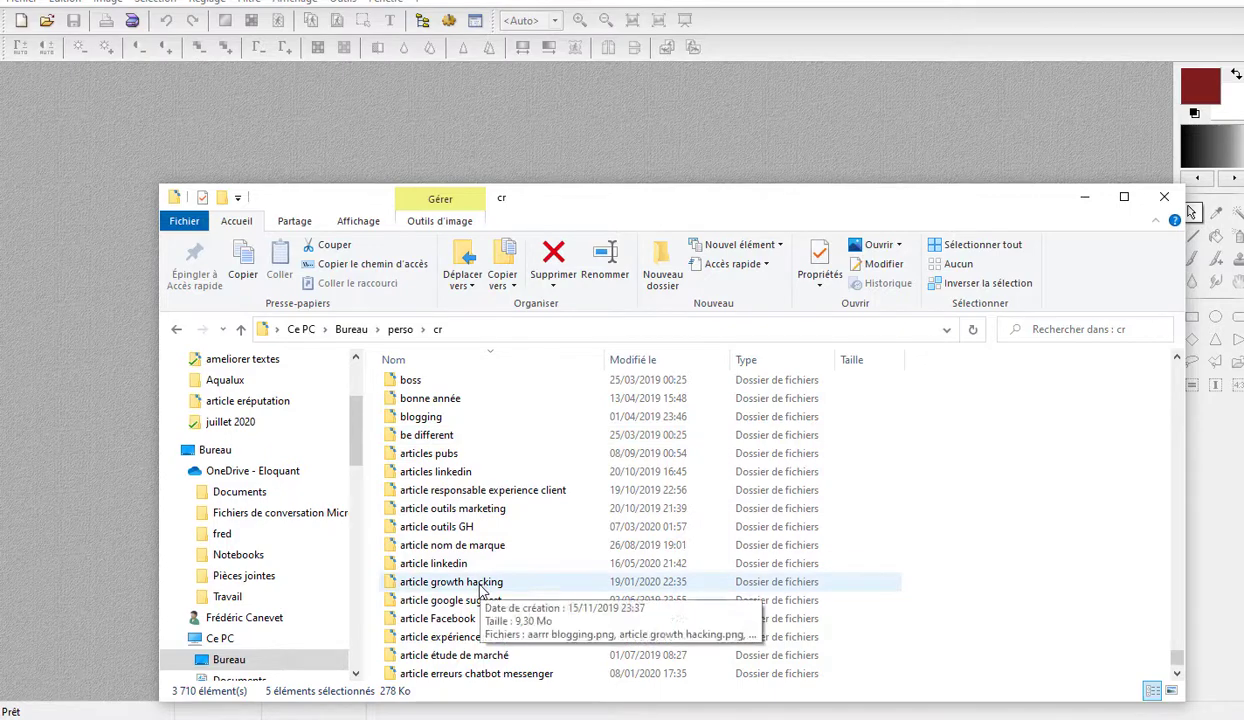
click(651, 365)
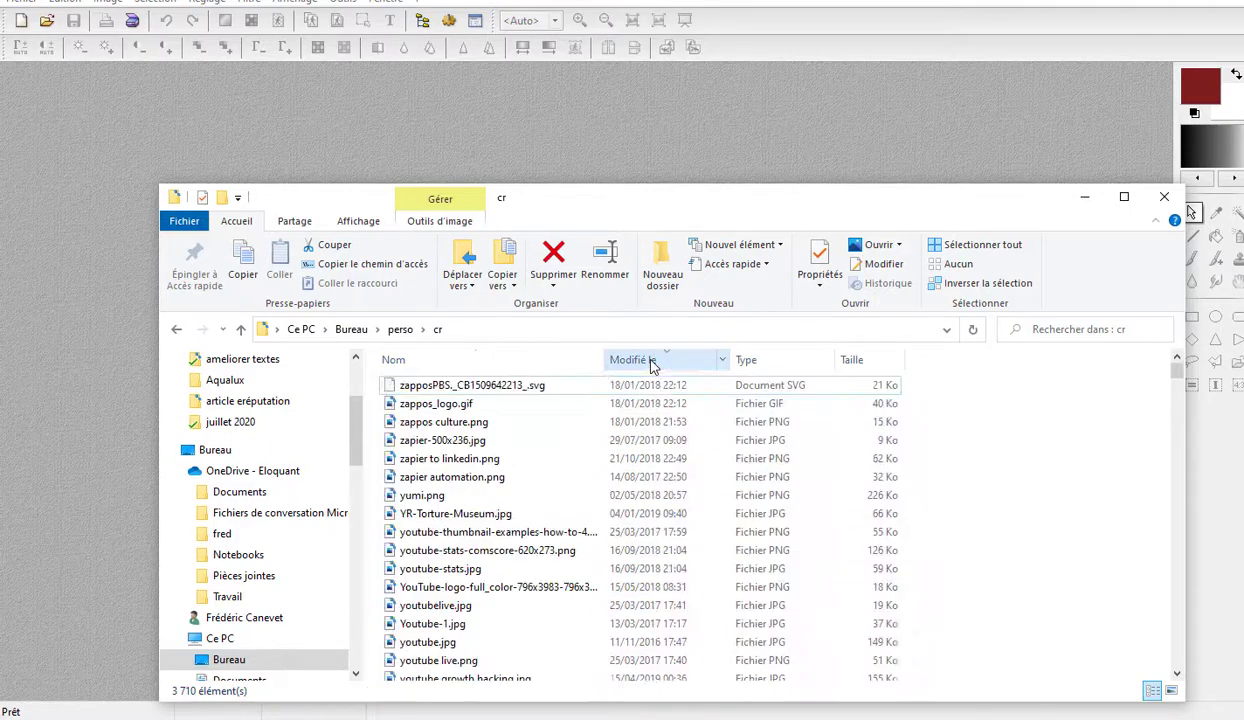
scroll(590, 500, down, 10)
scroll(565, 525, down, 5)
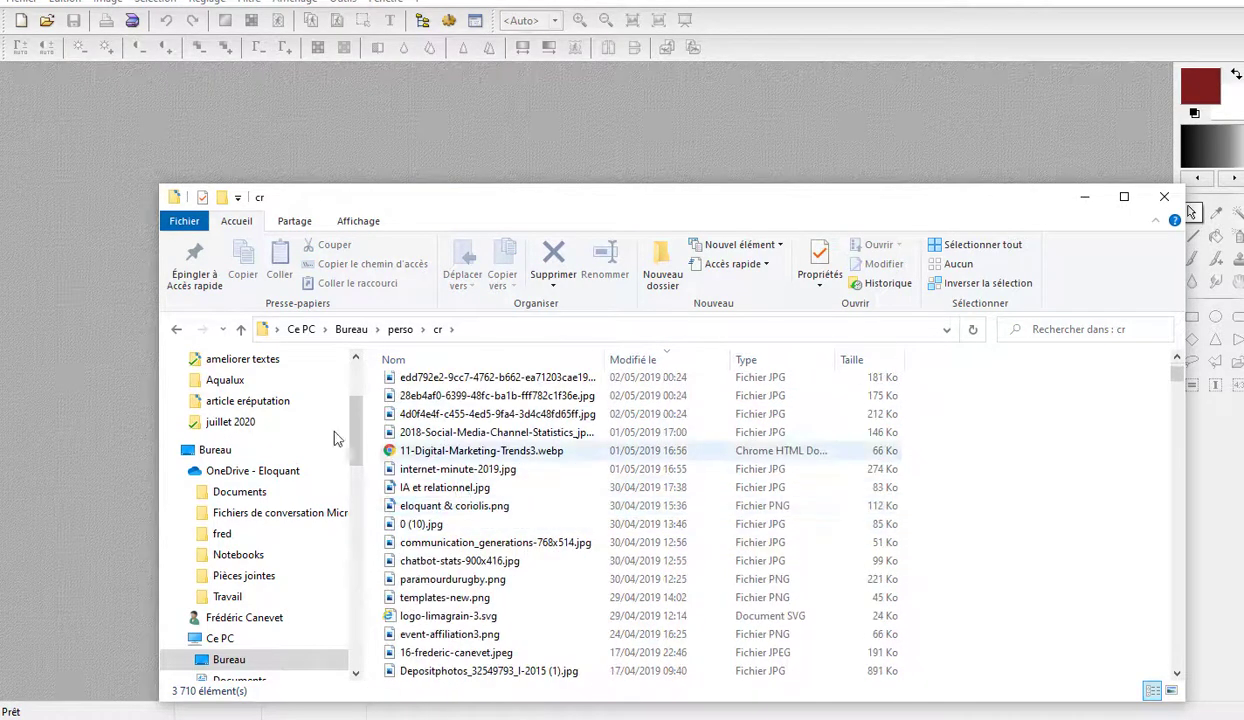
scroll(450, 470, down, 1)
Step: Open "ereputation carree.png" from the perso folder's "article eréputation" subfolder in the image editor
click(400, 331)
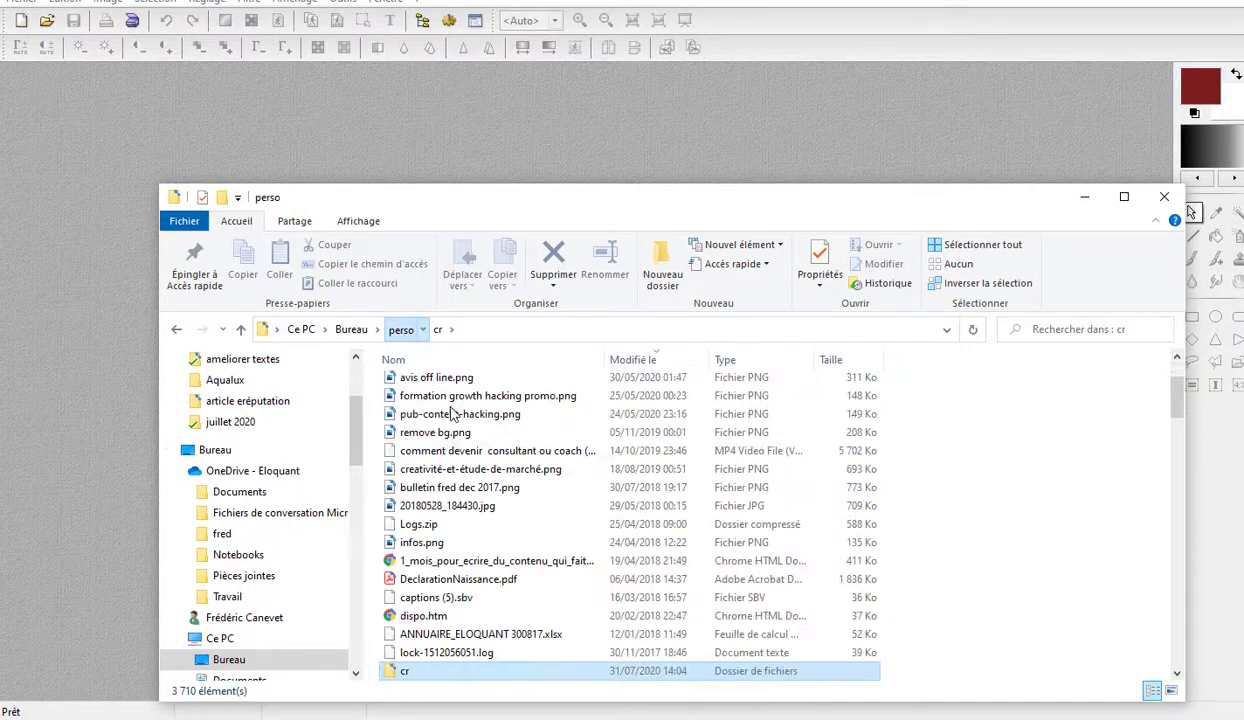
scroll(487, 582, down, 2)
double_click(487, 582)
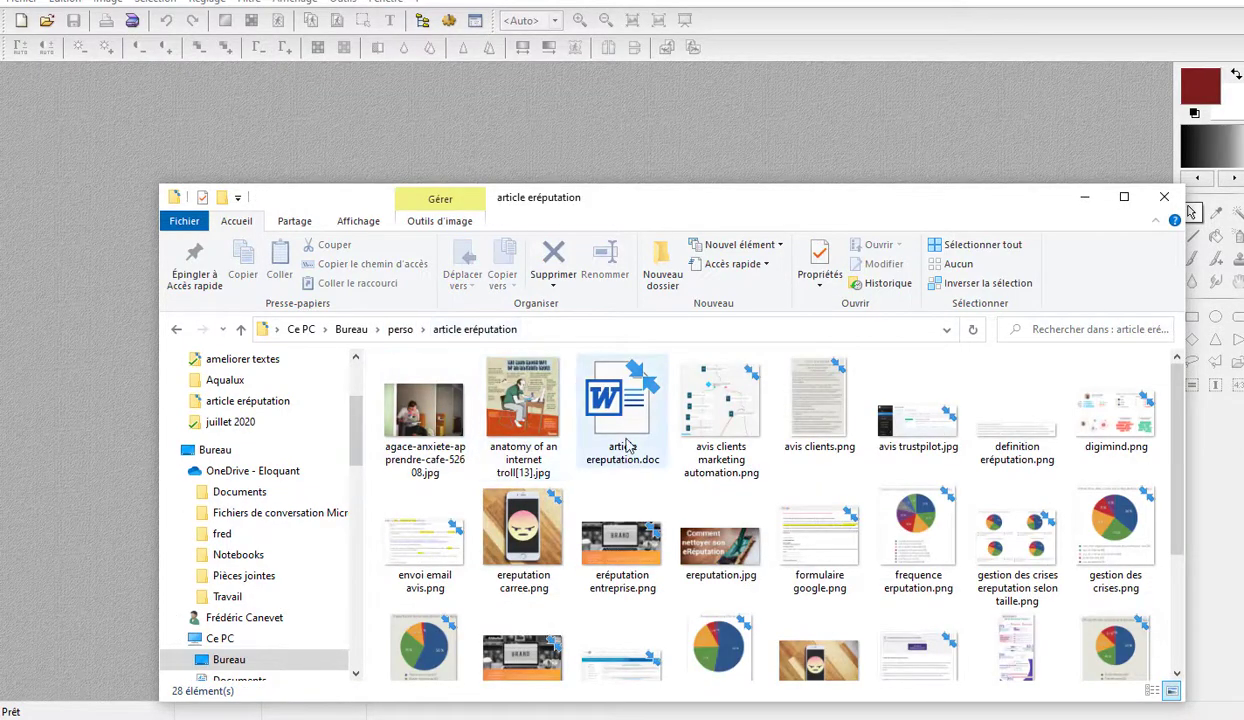
click(517, 534)
drag(517, 537, 543, 347)
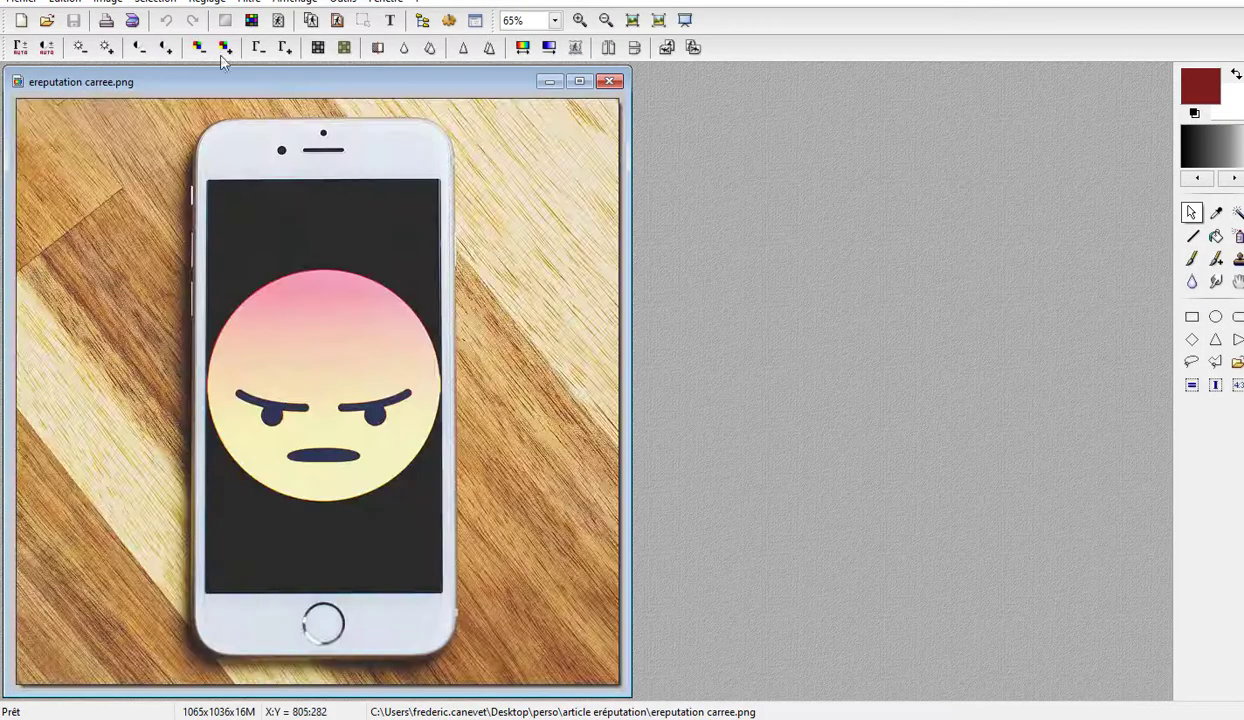
Step: Resize the phone image to a width of 500 pixels, keeping its proportions
click(107, 2)
click(180, 141)
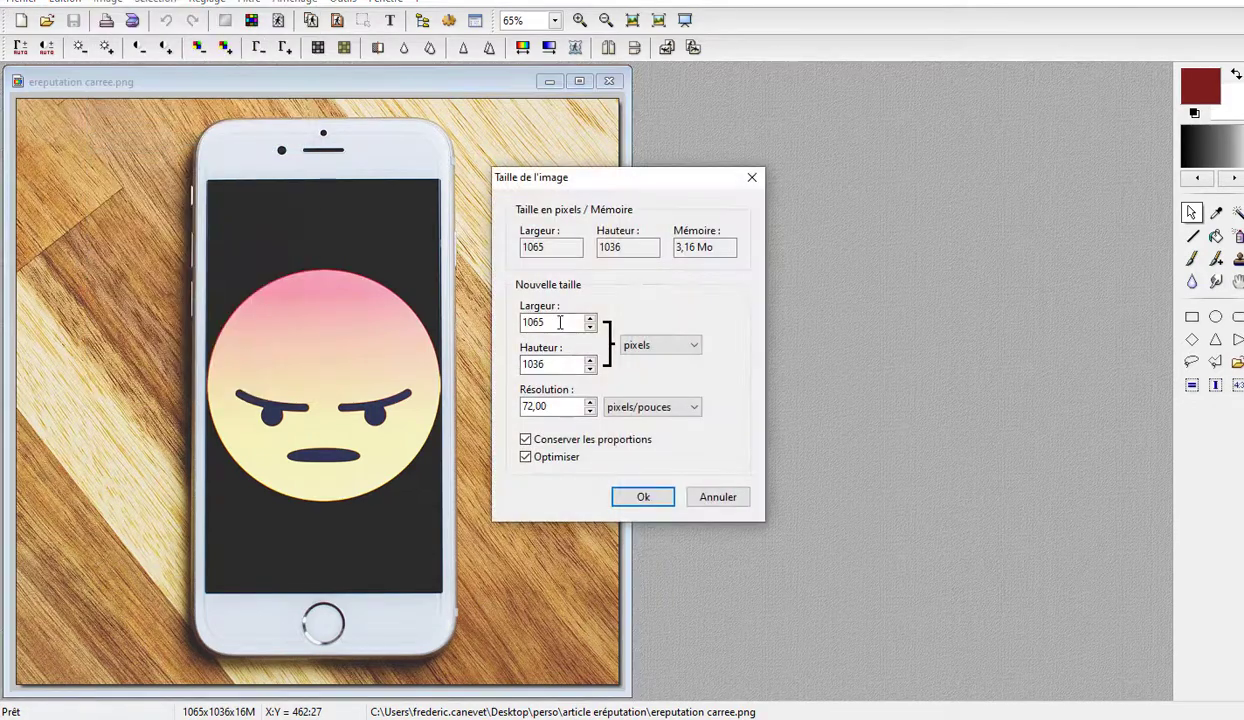
double_click(572, 322)
text(500)
key(Return)
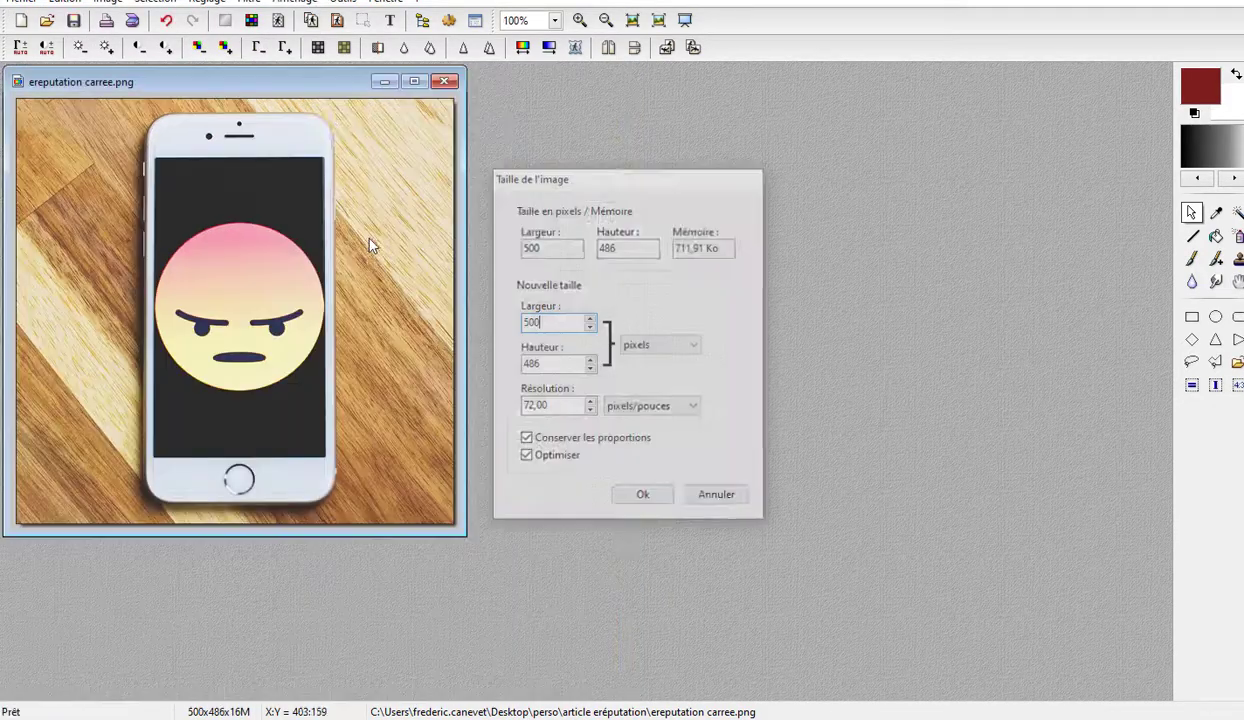
Step: Save the resized phone image as a new PNG named "ereputation-carree-petite.png" in the "article eréputation" folder
click(33, 3)
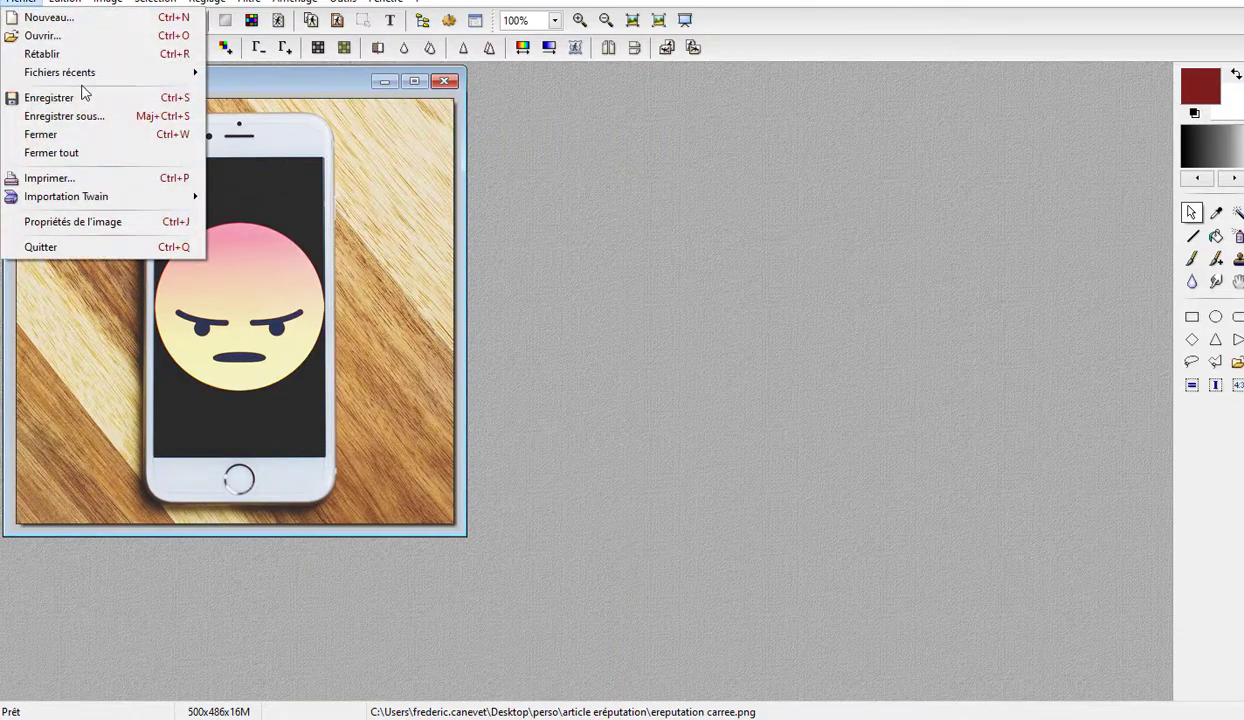
click(82, 116)
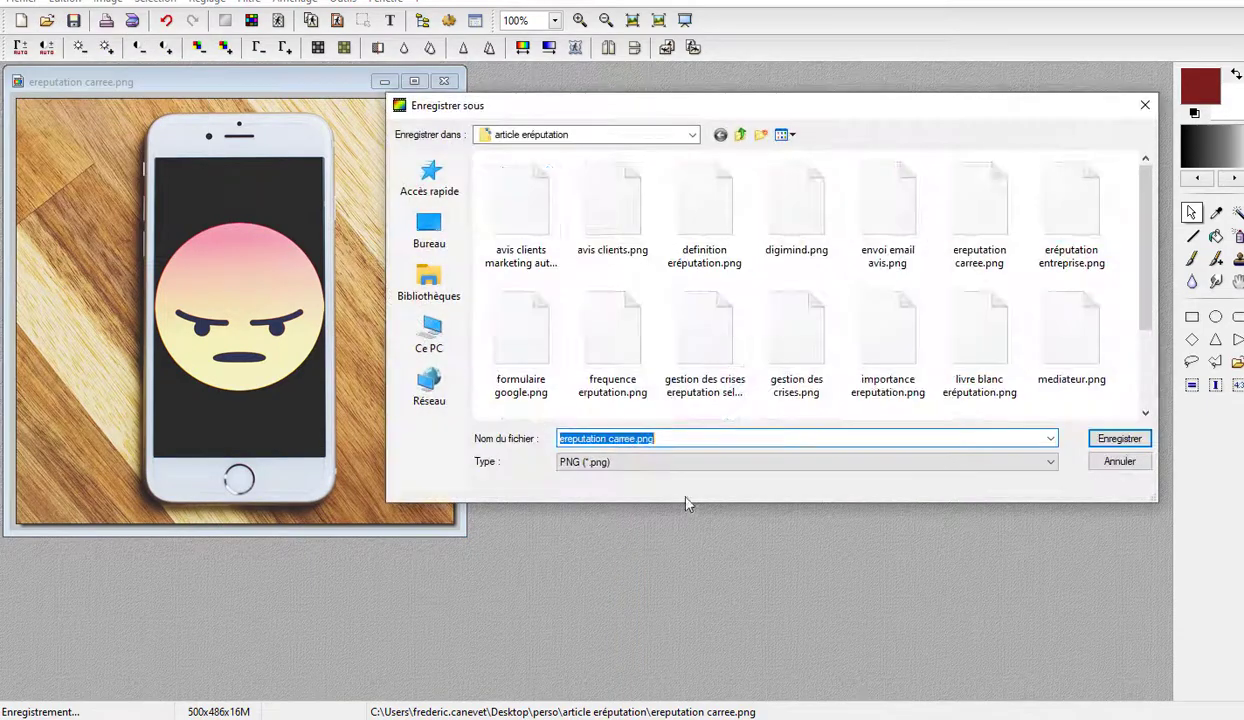
click(637, 440)
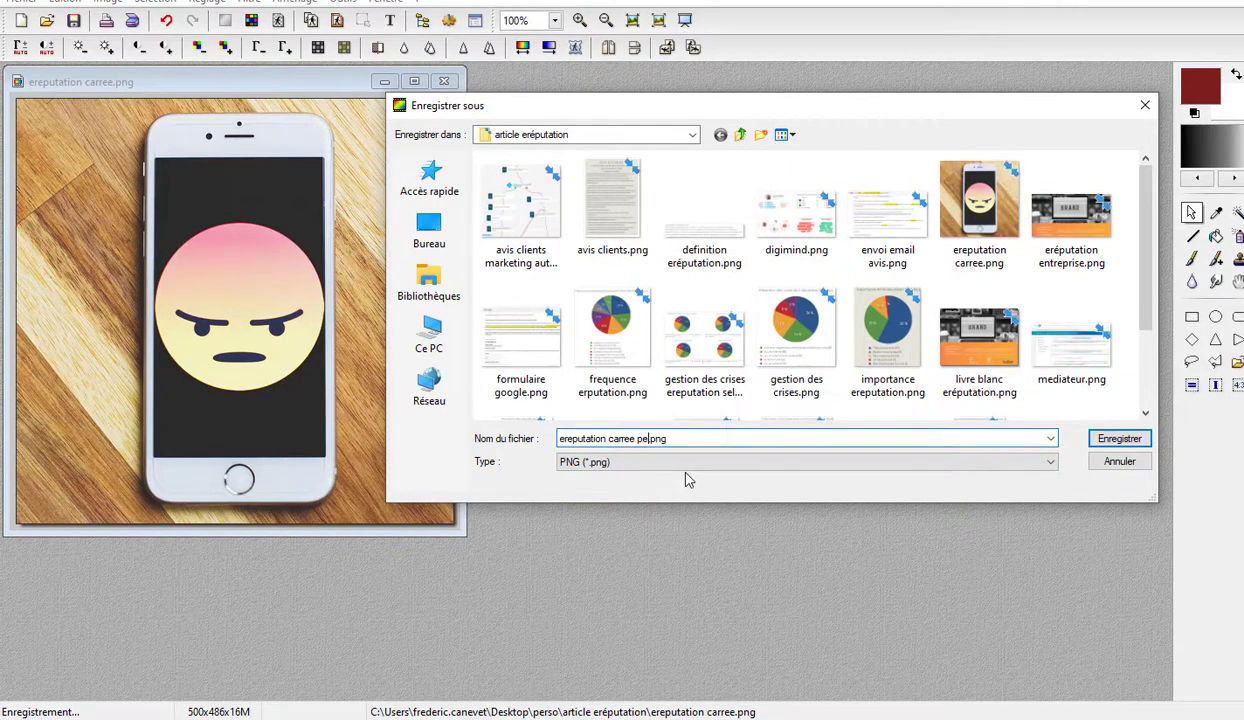
key(BackSpace)
text(-)
key(Left)
key(Left)
key(Left)
key(Left)
key(Left)
key(Left)
key(Left)
key(BackSpace)
text(-)
click(1119, 438)
click(650, 446)
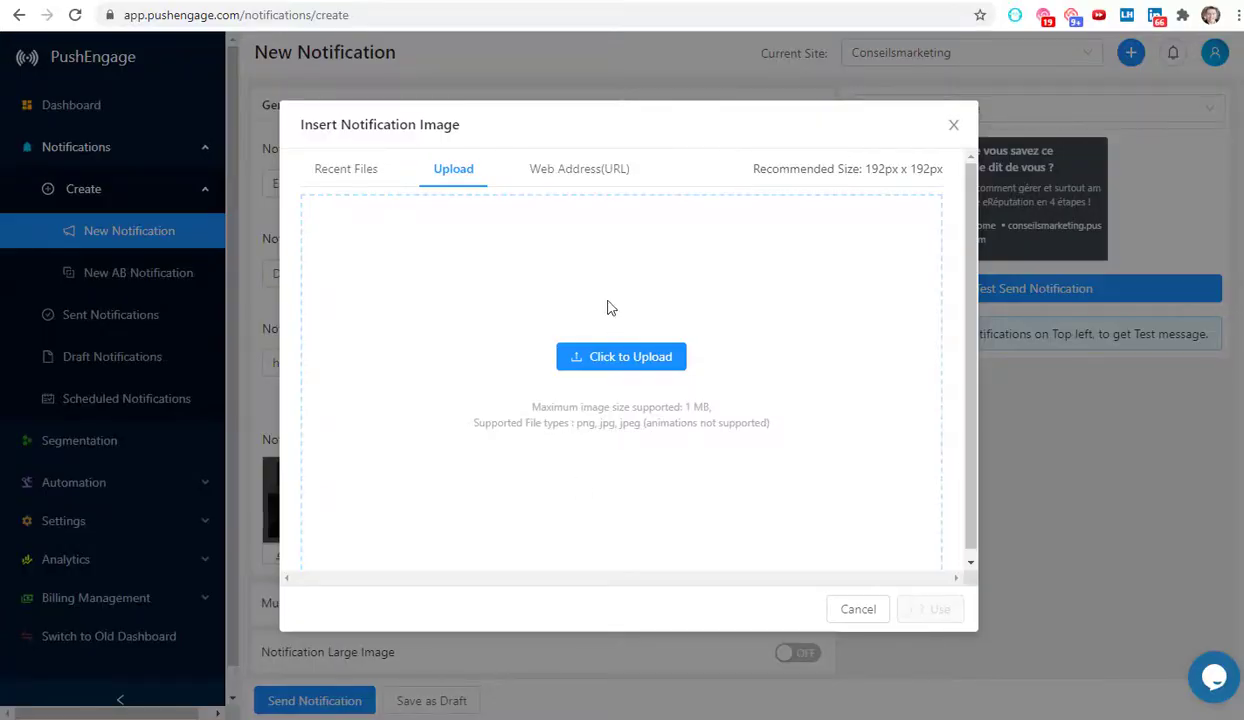
click(613, 358)
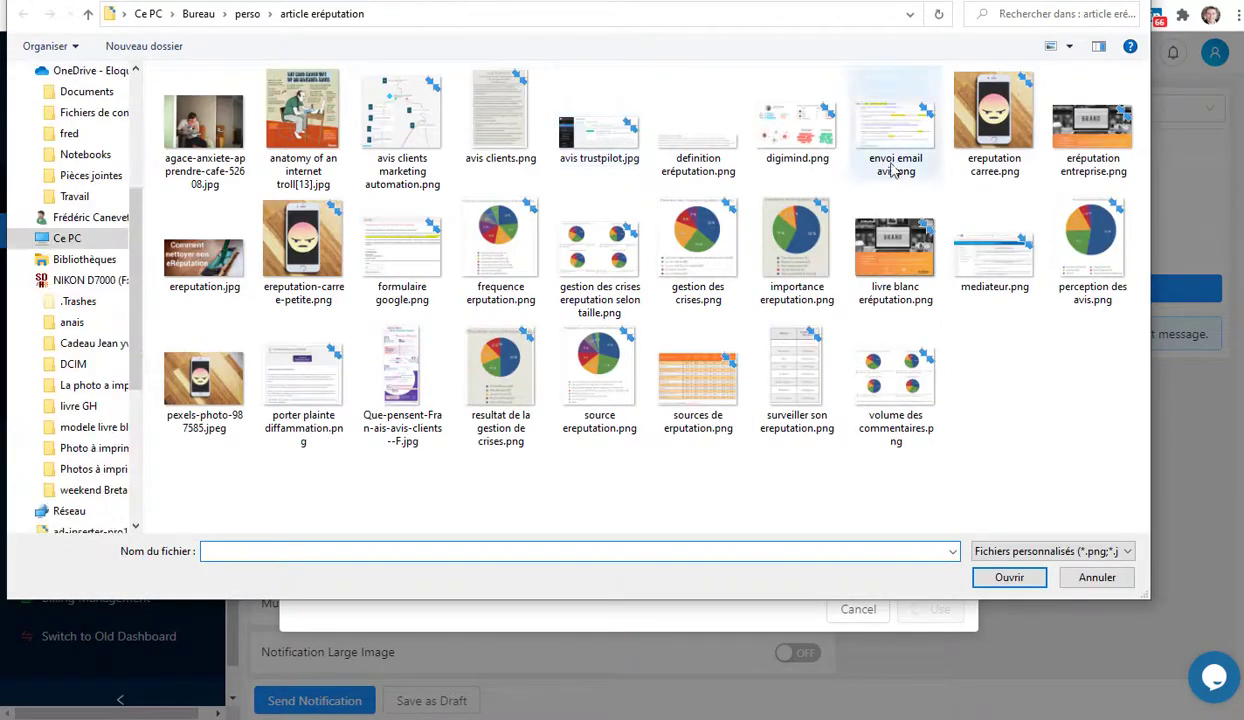
click(315, 228)
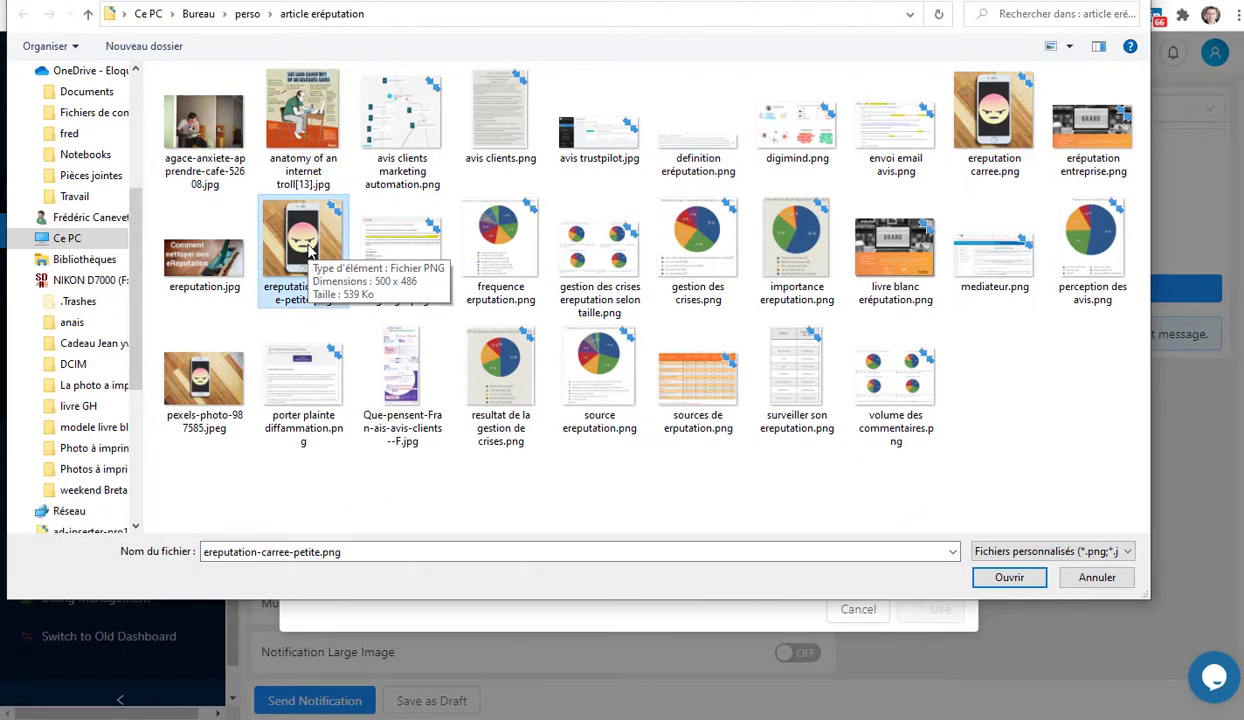
click(1097, 578)
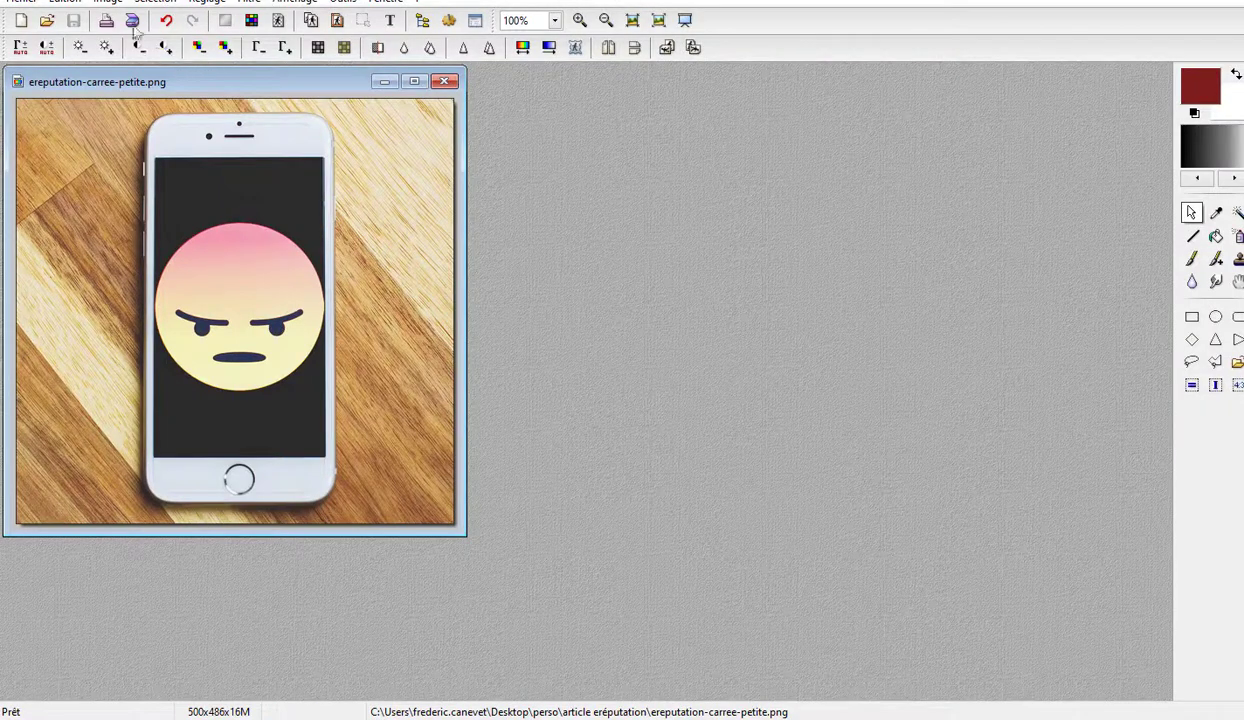
Step: Resize "ereputation-carree-petite.png" to a width of 250 pixels, keeping its proportions, and save it over the same file
click(110, 5)
click(178, 143)
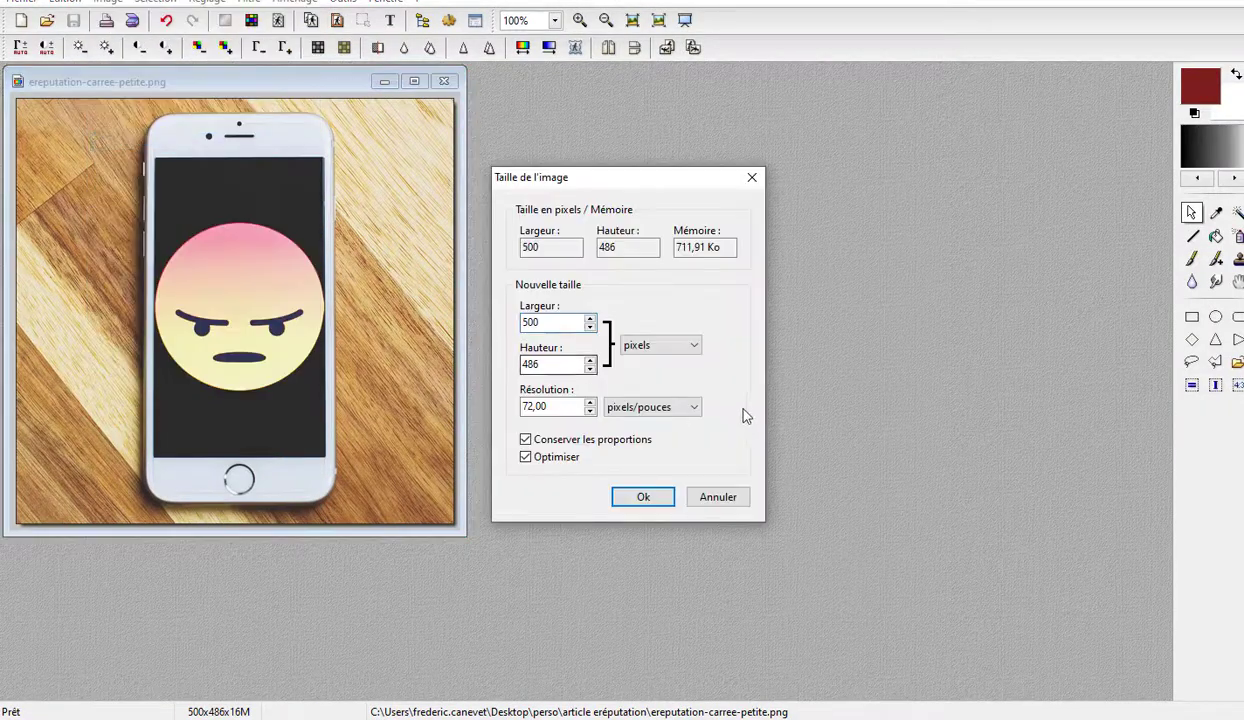
double_click(556, 322)
text(250)
key(Return)
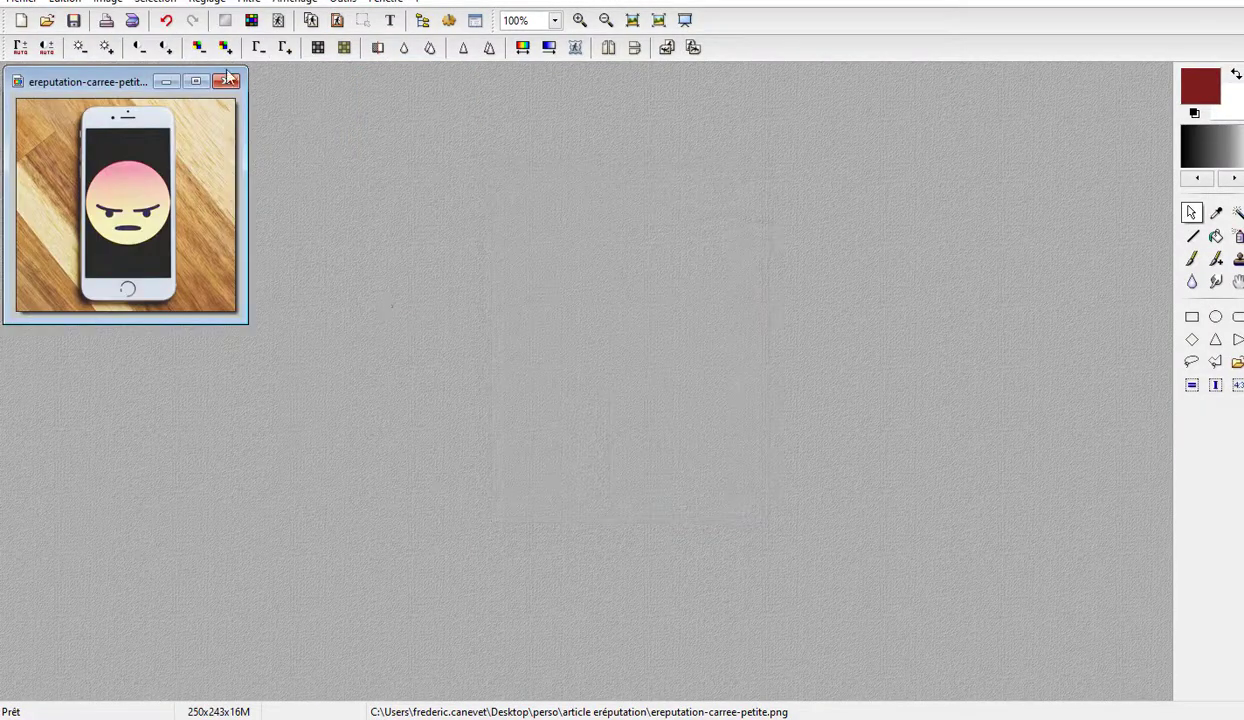
click(73, 20)
click(639, 442)
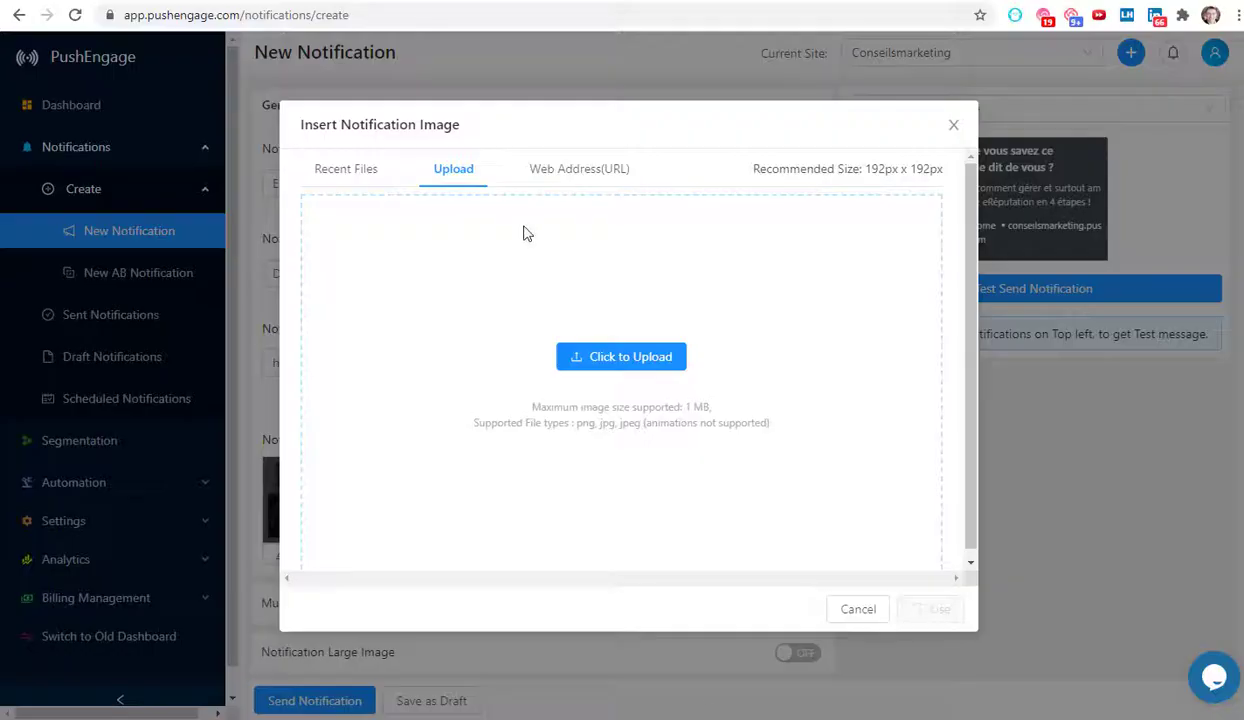
Step: Upload "ereputation-carree-petite.png" from the "article eréputation" folder as the notification icon image
click(629, 360)
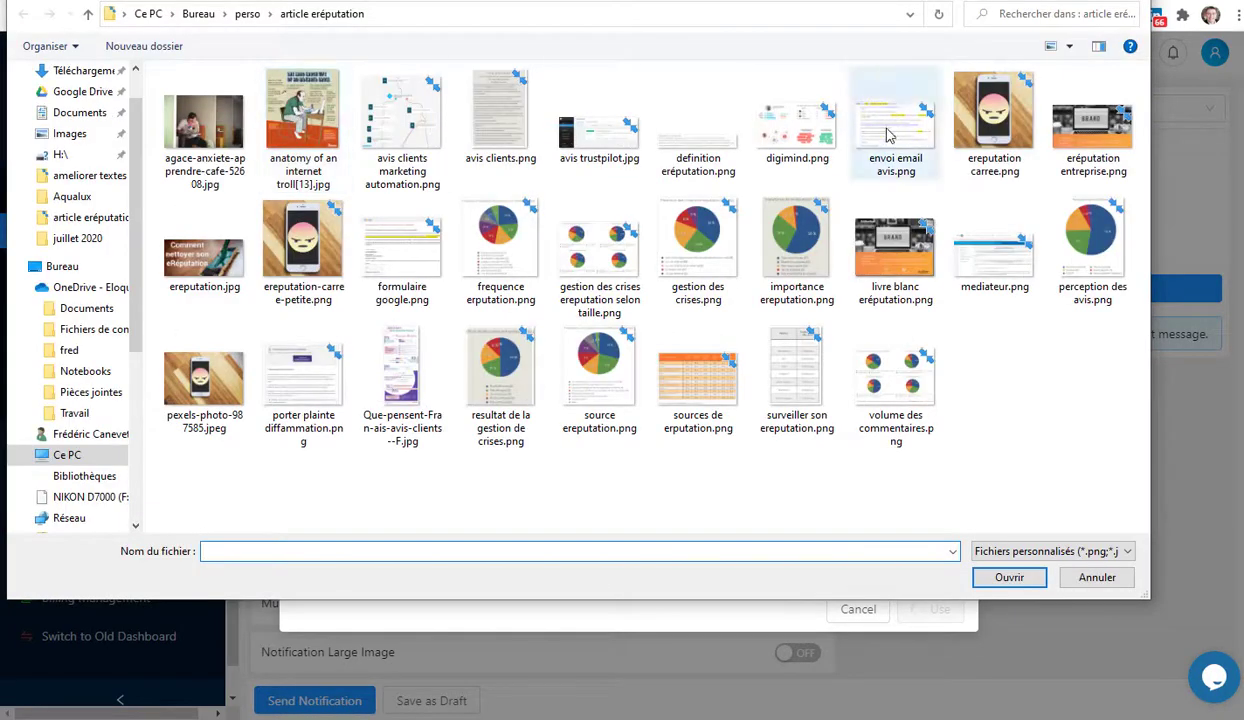
click(985, 125)
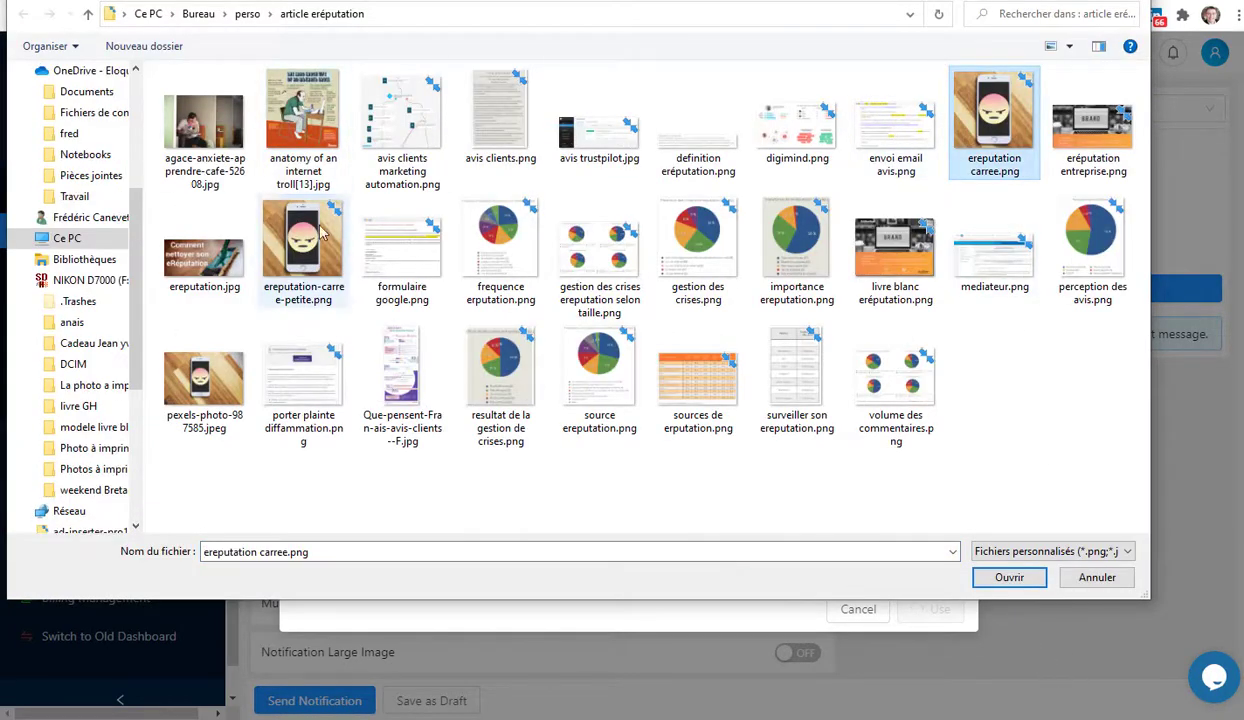
click(299, 277)
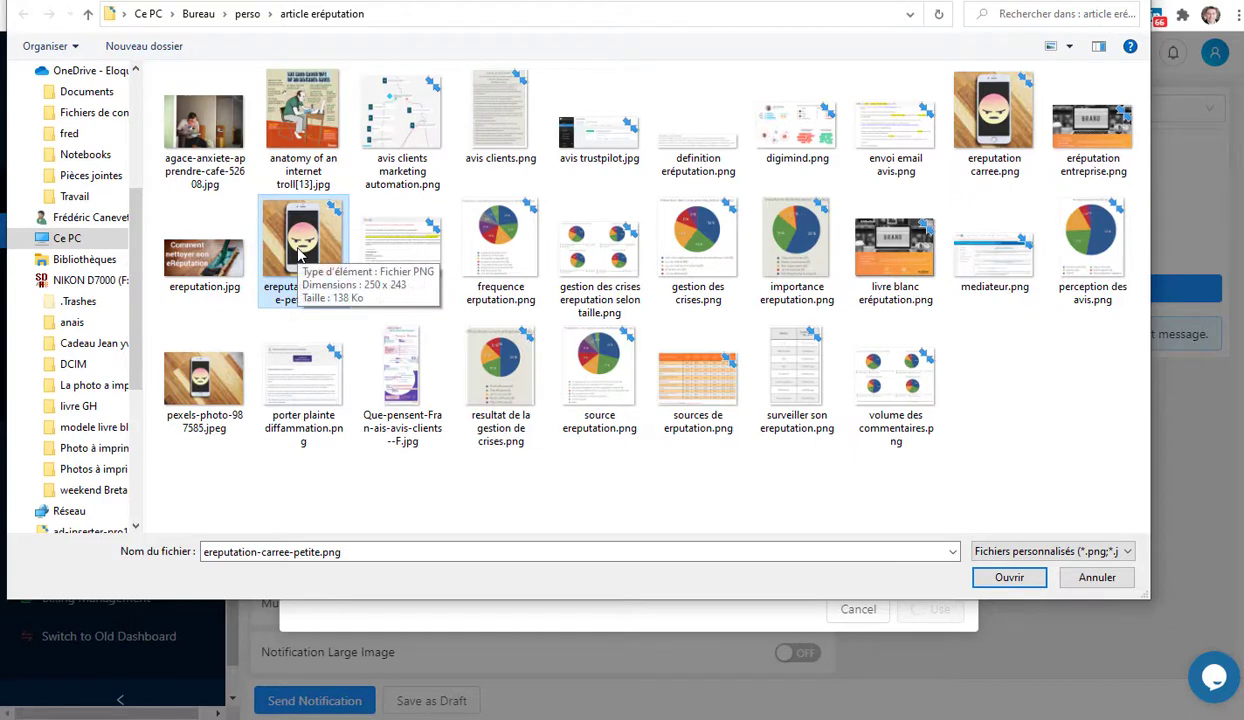
click(1008, 584)
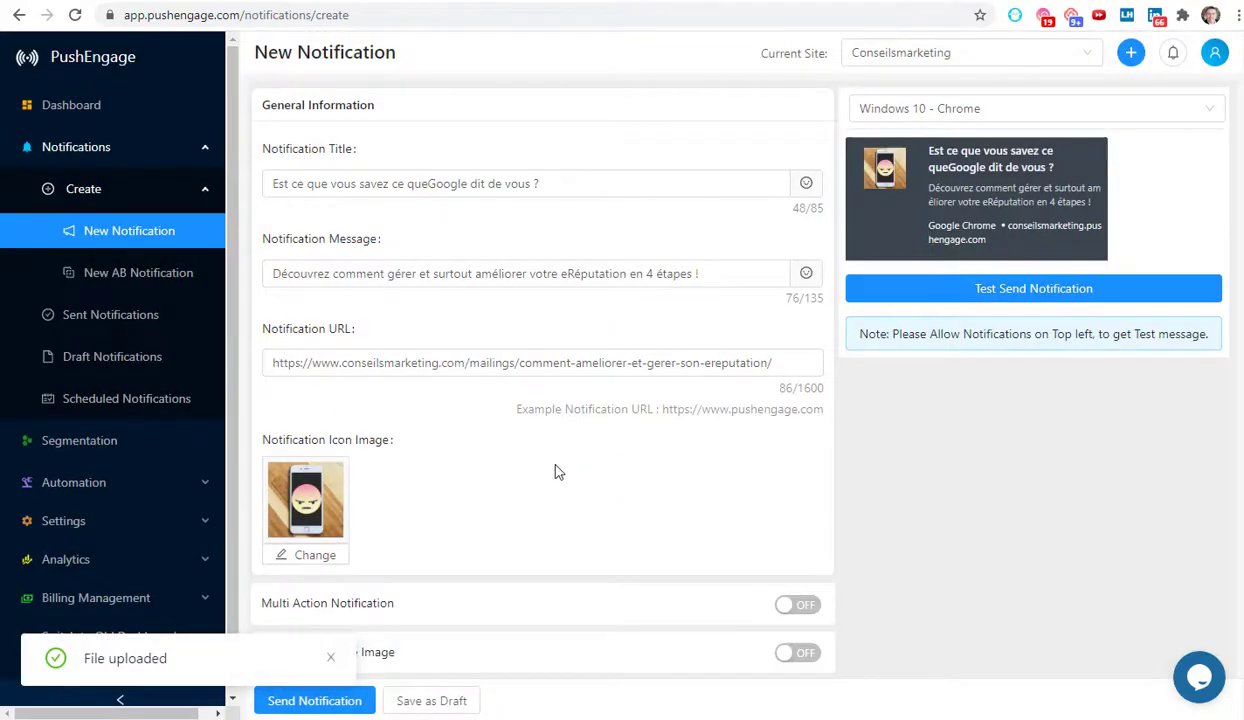
Step: Turn on the notification's large image option and check its recommended size and Chrome version requirement
scroll(563, 450, down, 1)
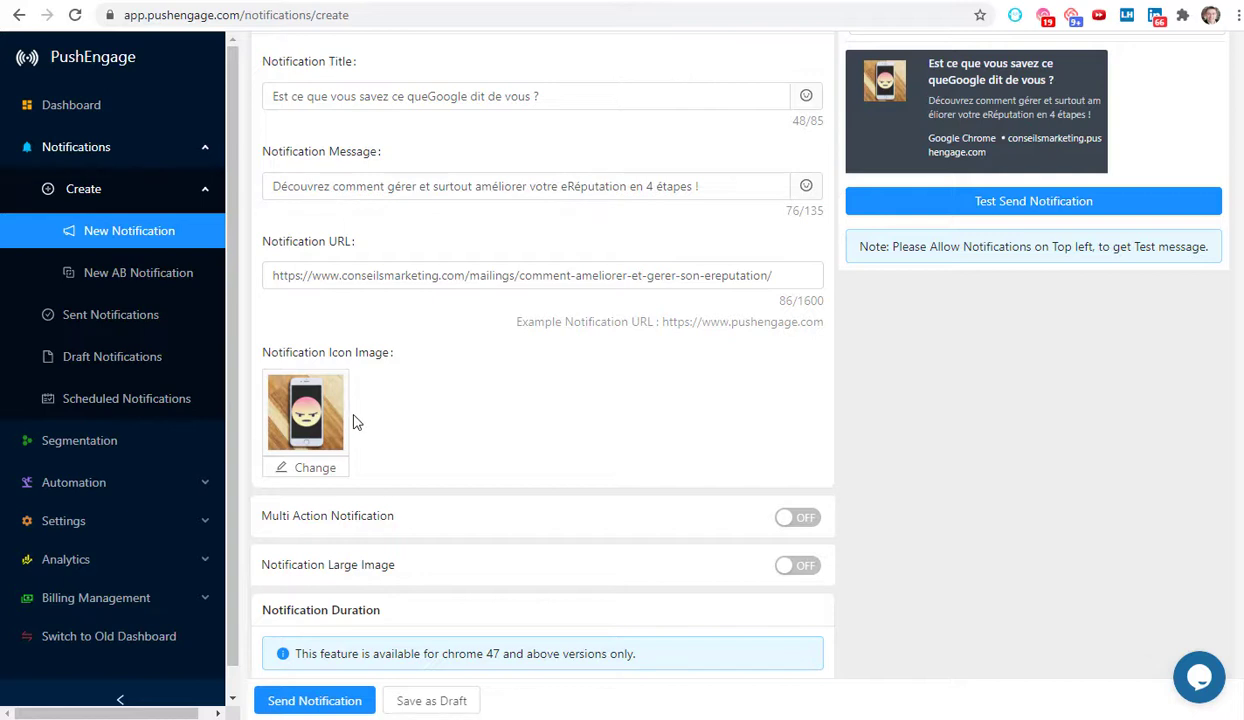
scroll(444, 370, down, 1)
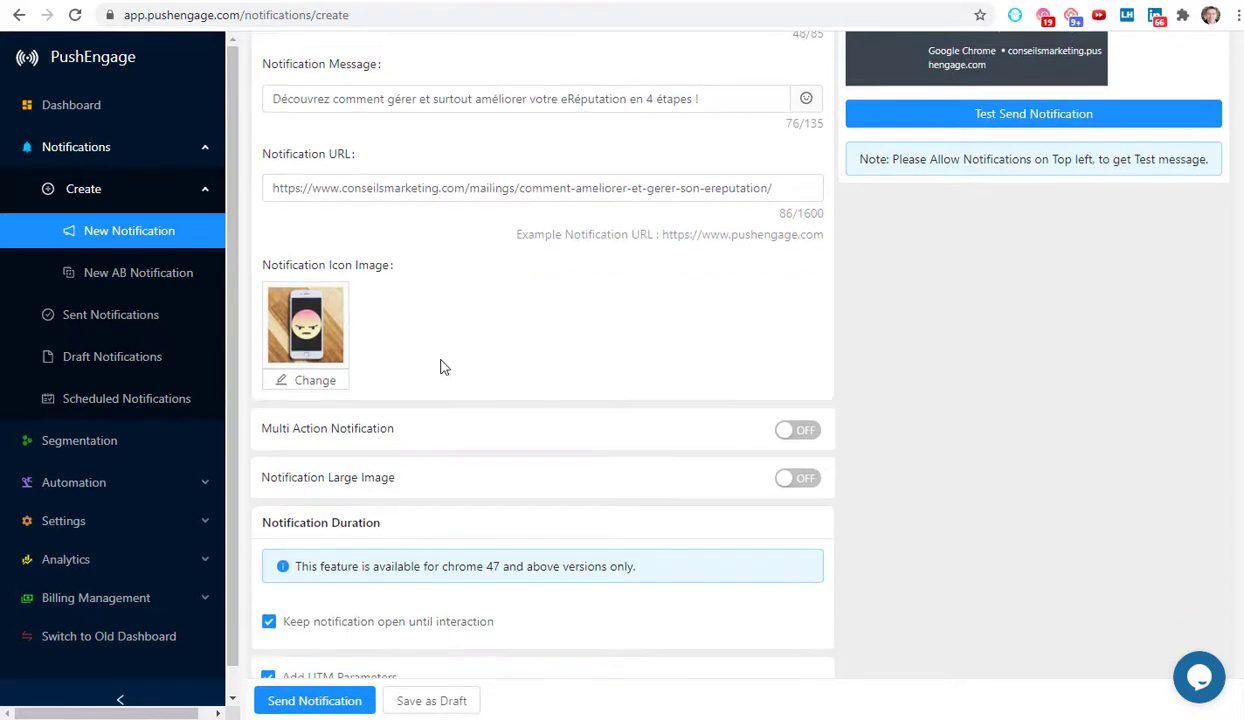
scroll(443, 366, down, 1)
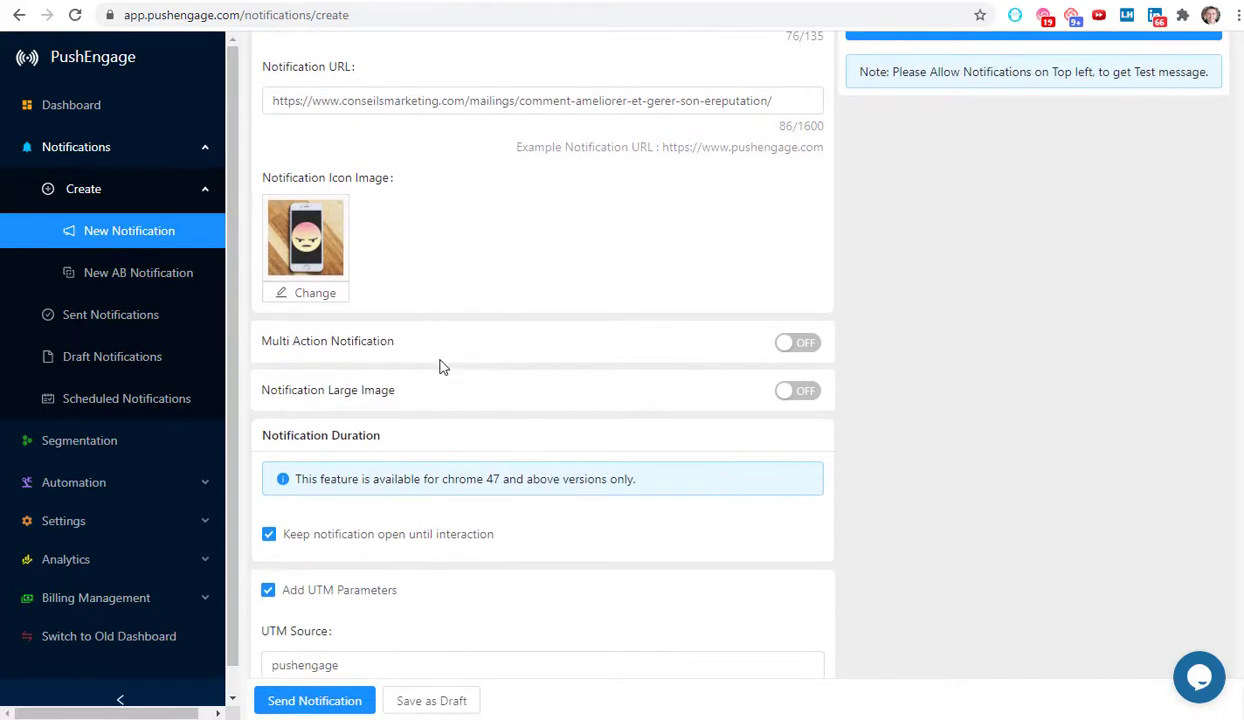
click(785, 393)
scroll(600, 400, down, 2)
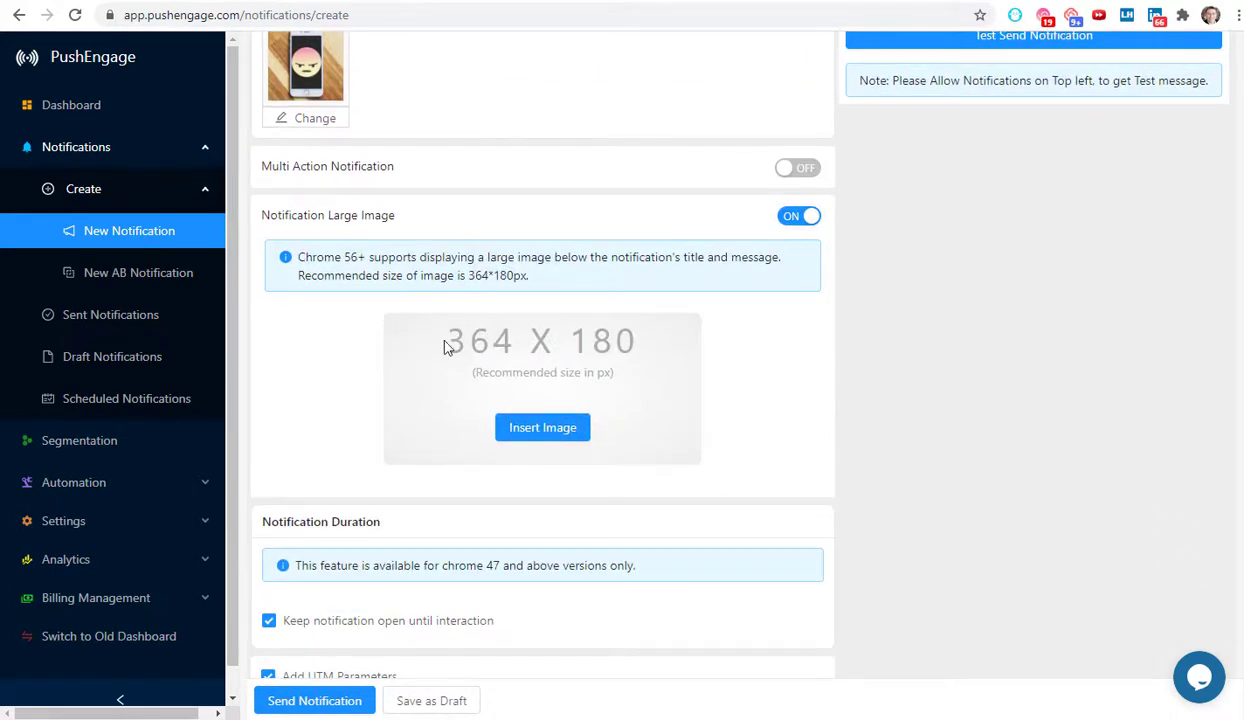
drag(447, 346, 645, 360)
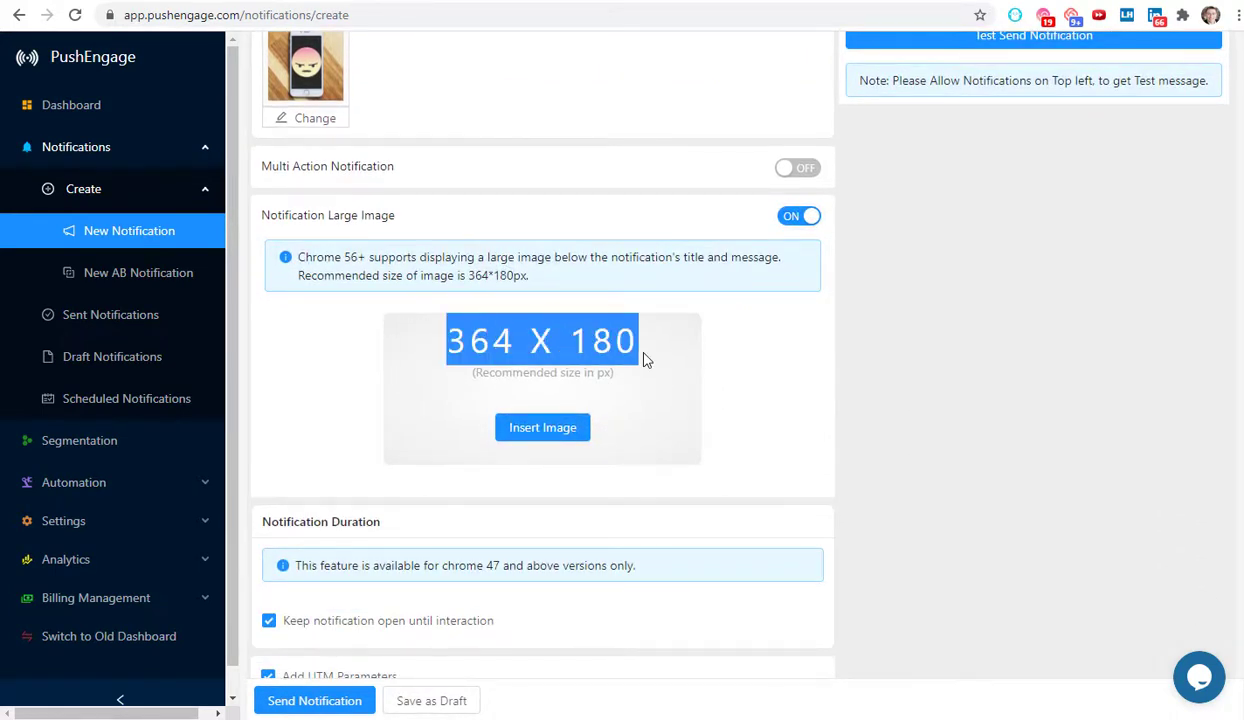
click(455, 340)
drag(455, 340, 640, 352)
click(351, 255)
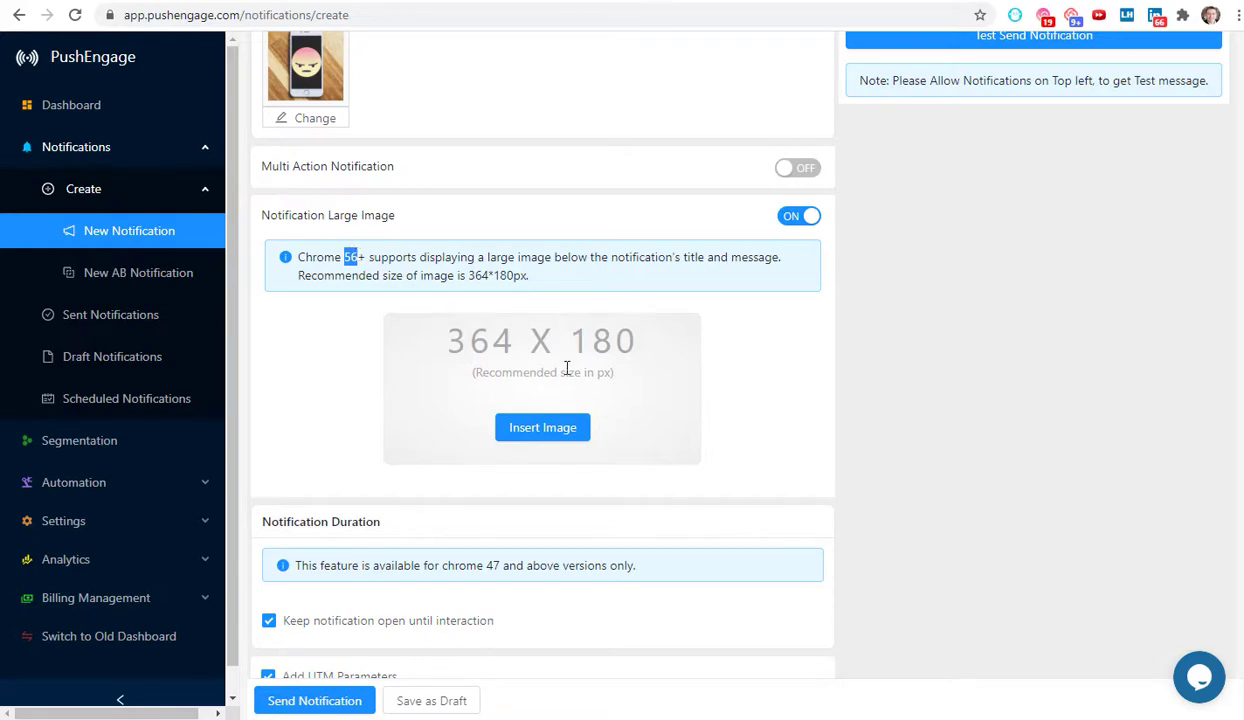
Step: Upload "ereputation.jpg" from the "article eréputation" folder as the notification's large image
click(541, 427)
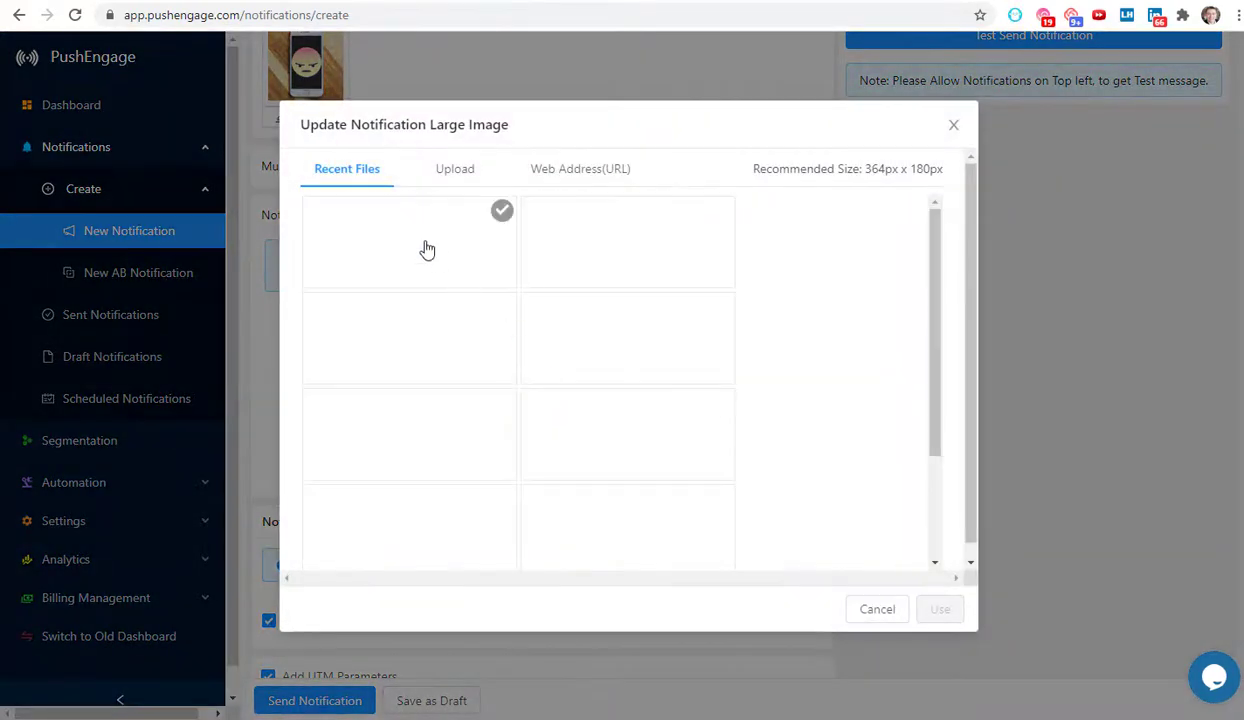
click(457, 175)
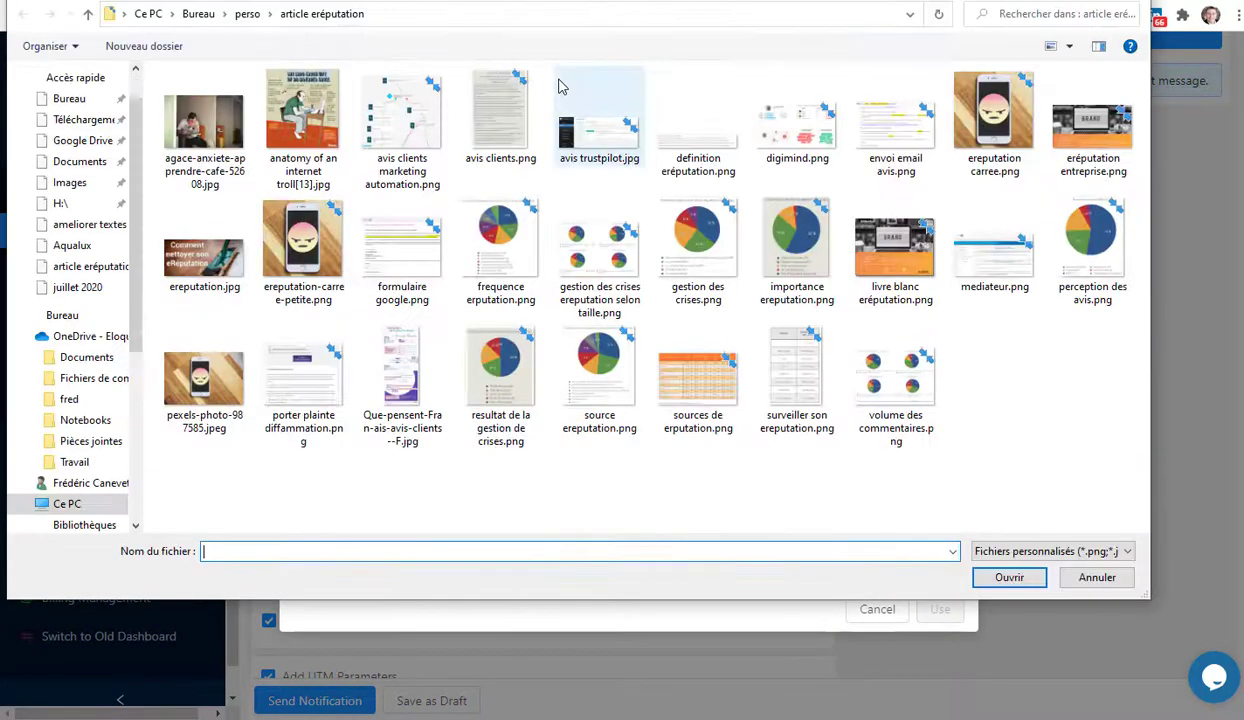
click(200, 257)
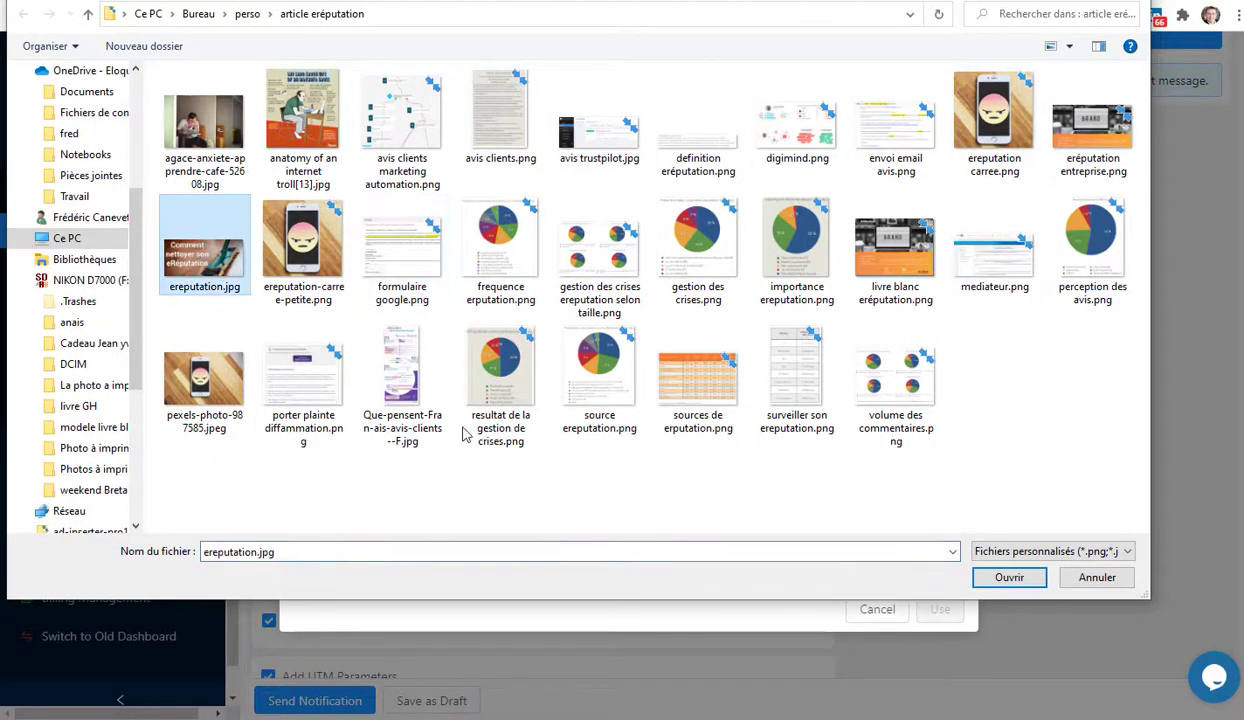
click(1008, 578)
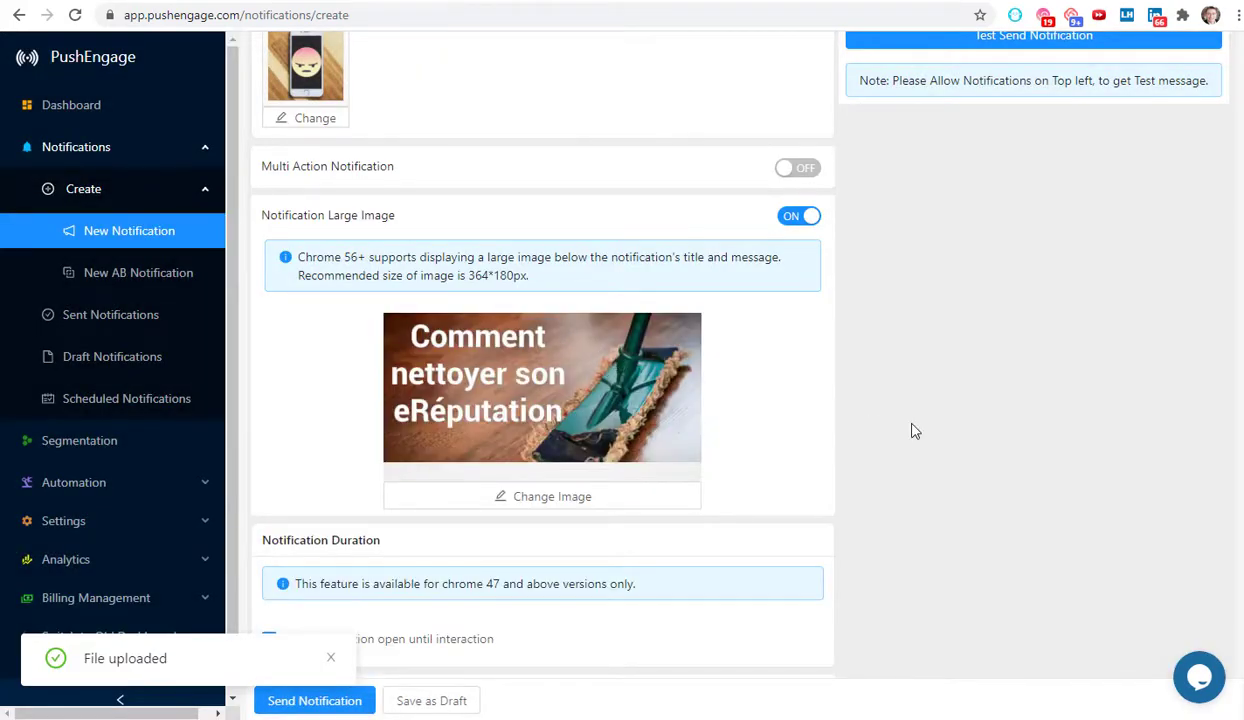
Step: Preview the notification for Windows 7/8 Chrome, Windows 10 Firefox, MacOS Chrome and Android Chrome, finishing on the Windows 10 Chrome preview
scroll(912, 435, up, 5)
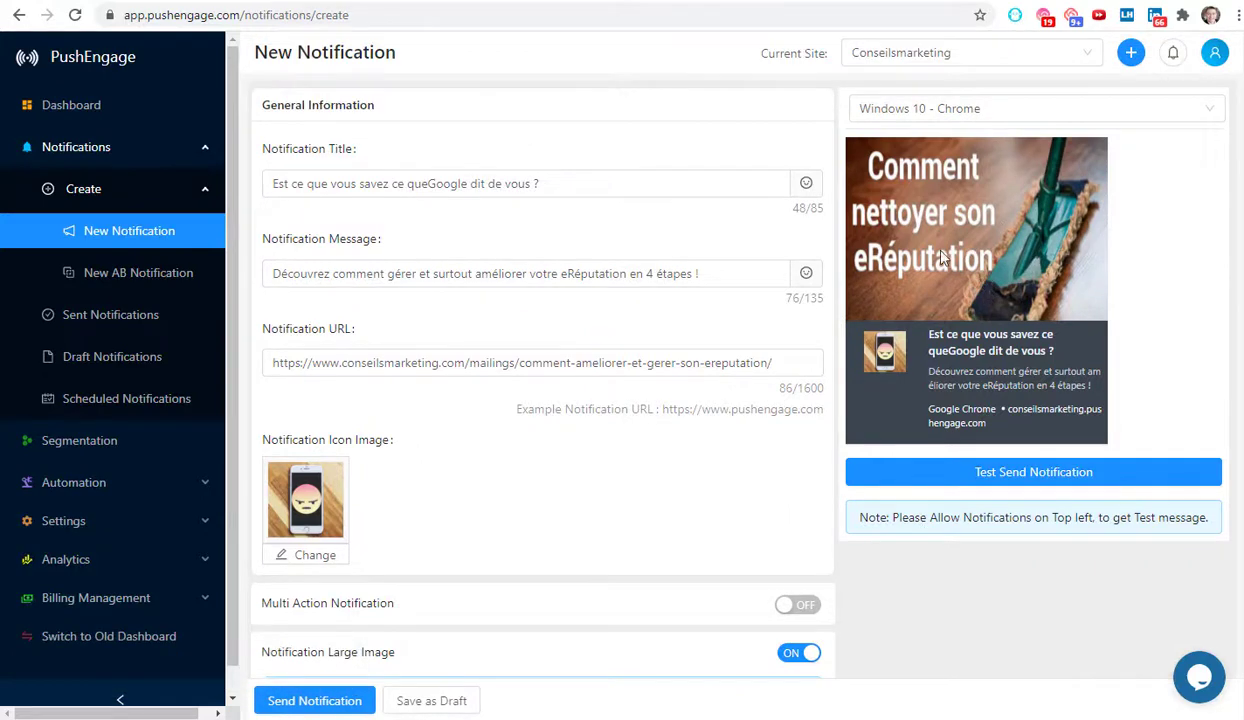
click(1069, 117)
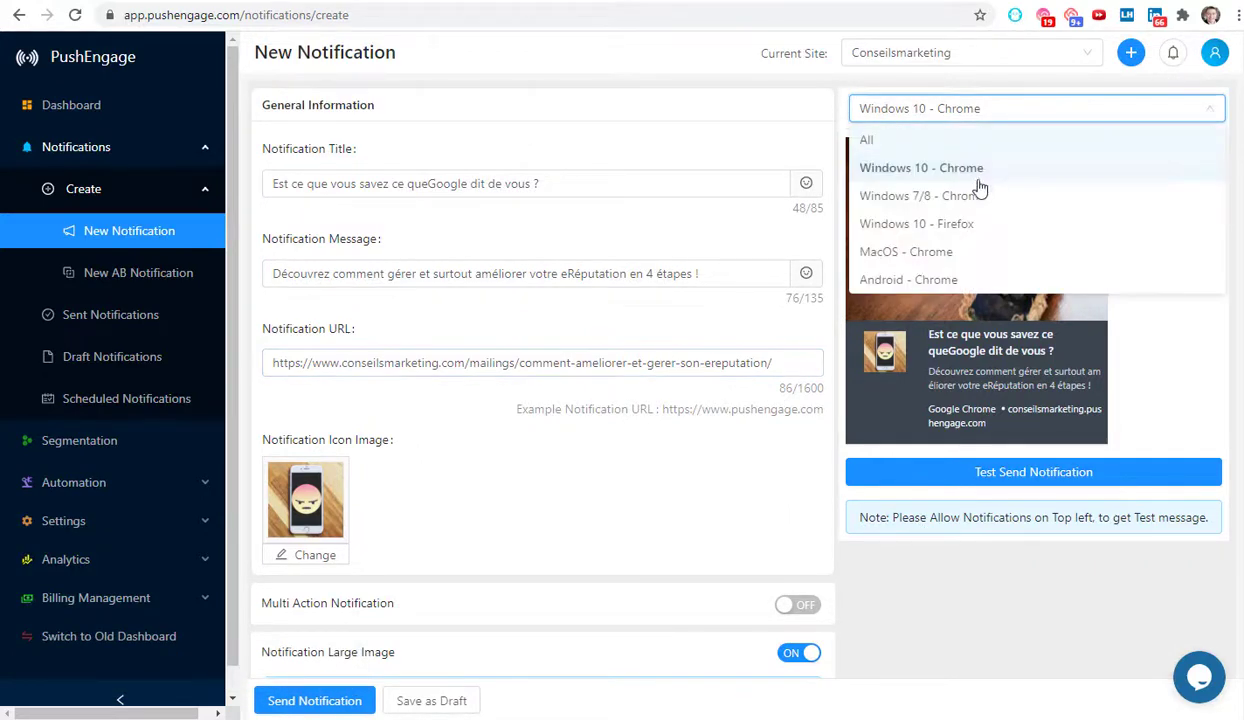
click(972, 194)
click(1024, 122)
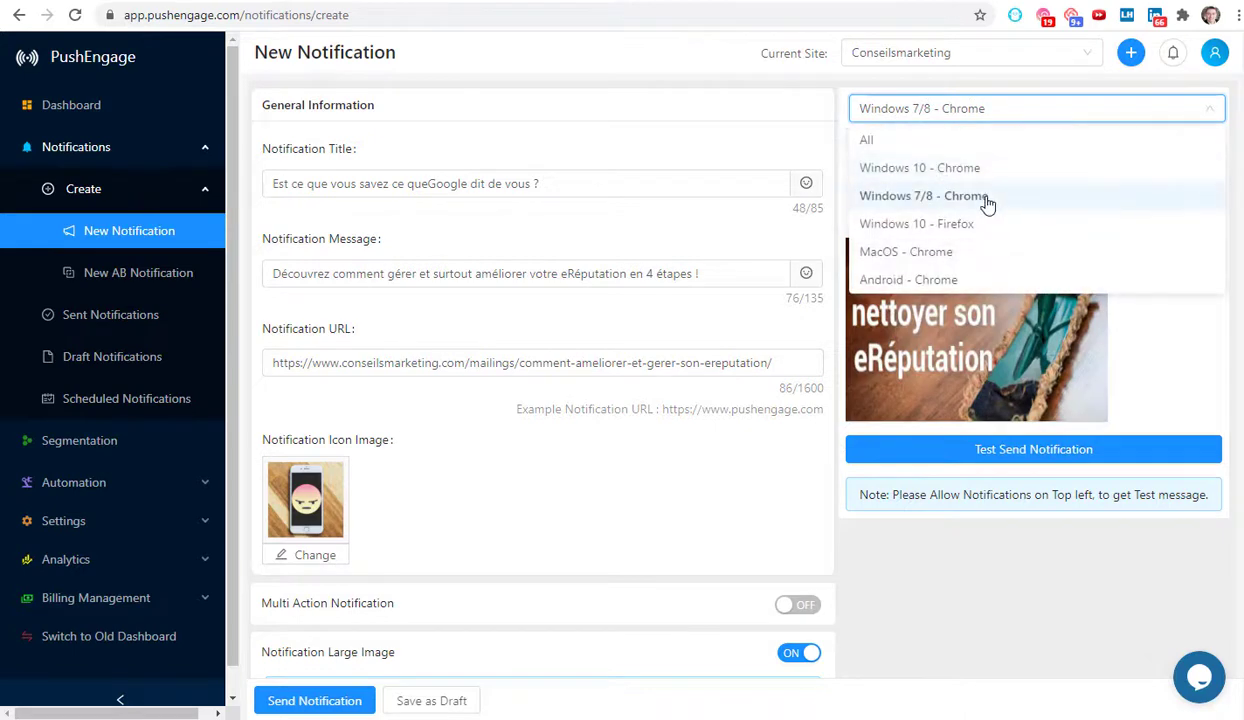
click(978, 228)
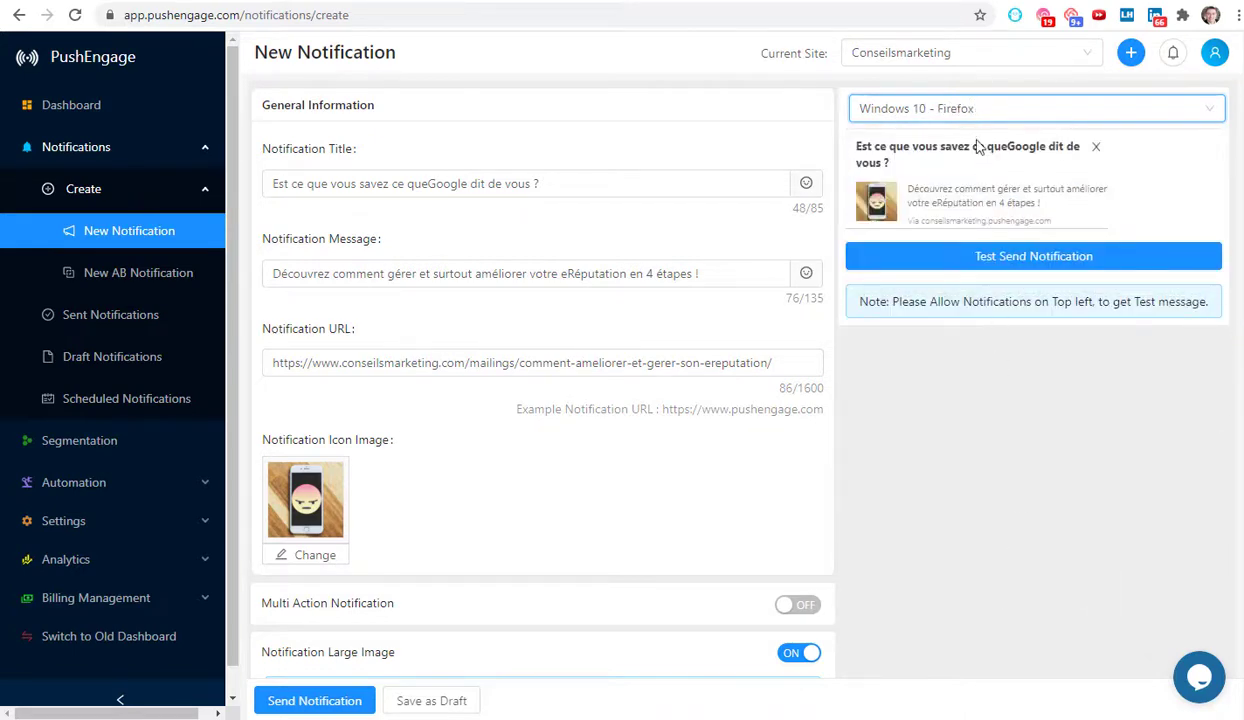
click(947, 110)
click(950, 252)
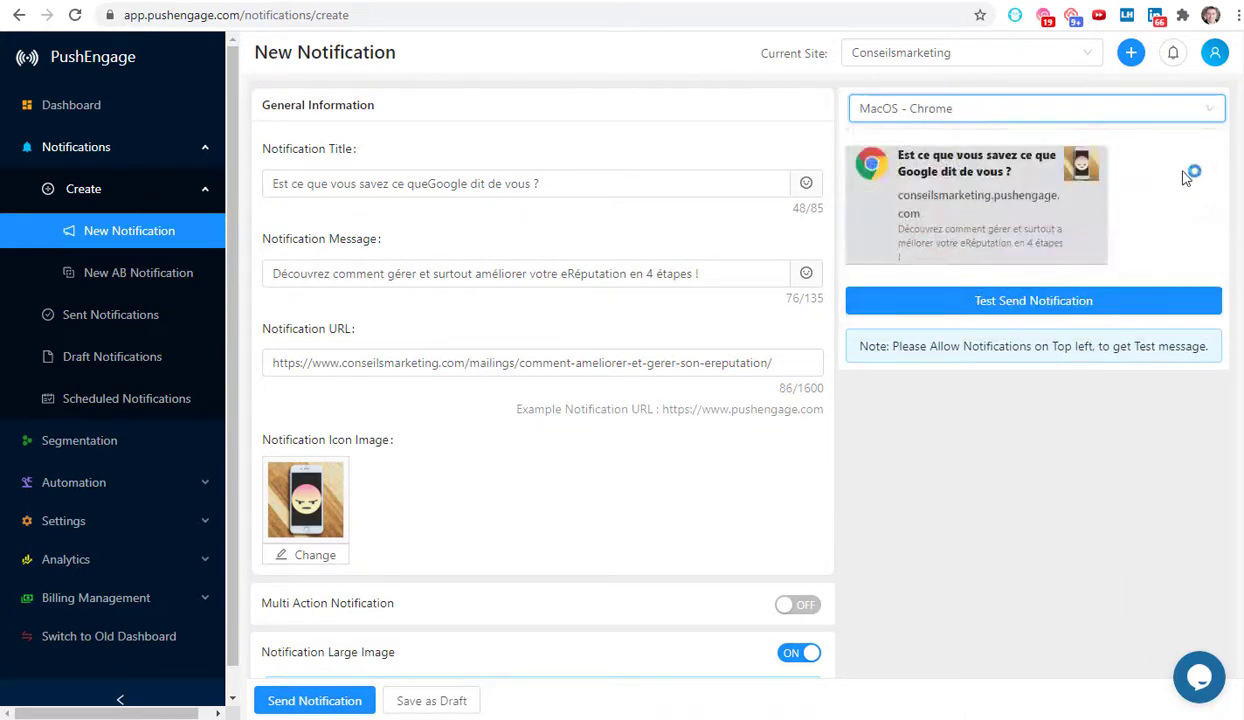
click(1086, 111)
click(943, 278)
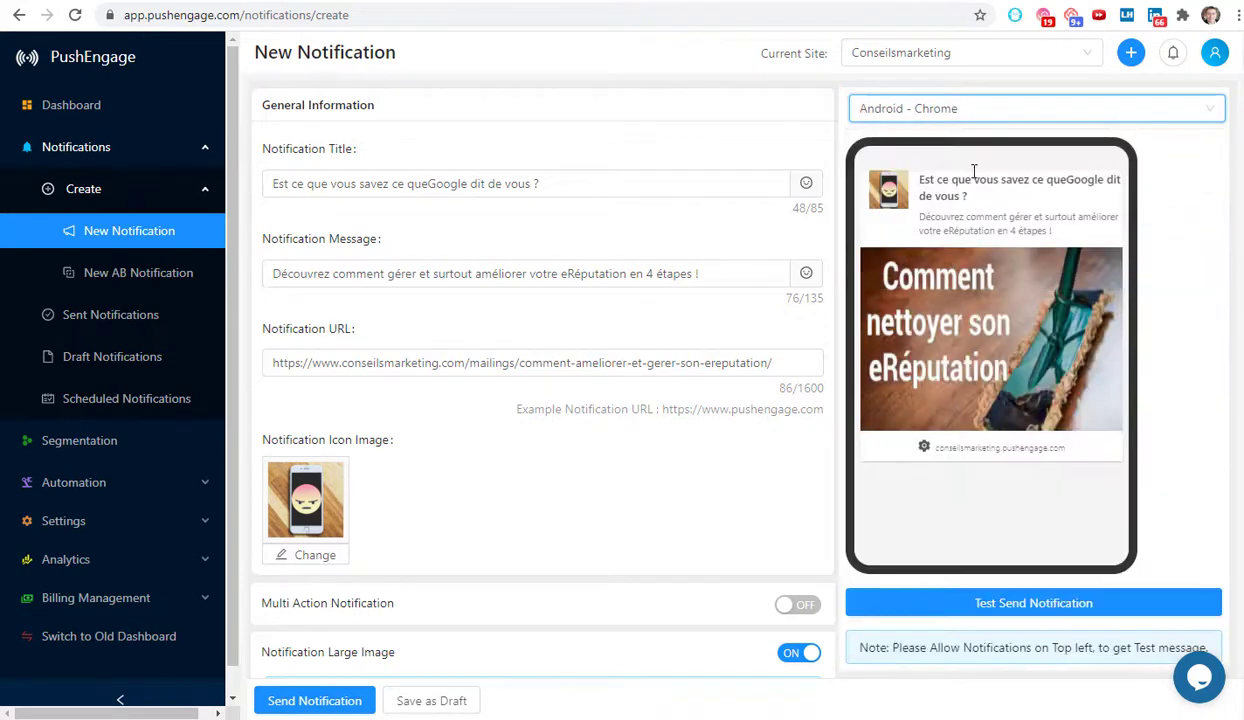
click(1046, 110)
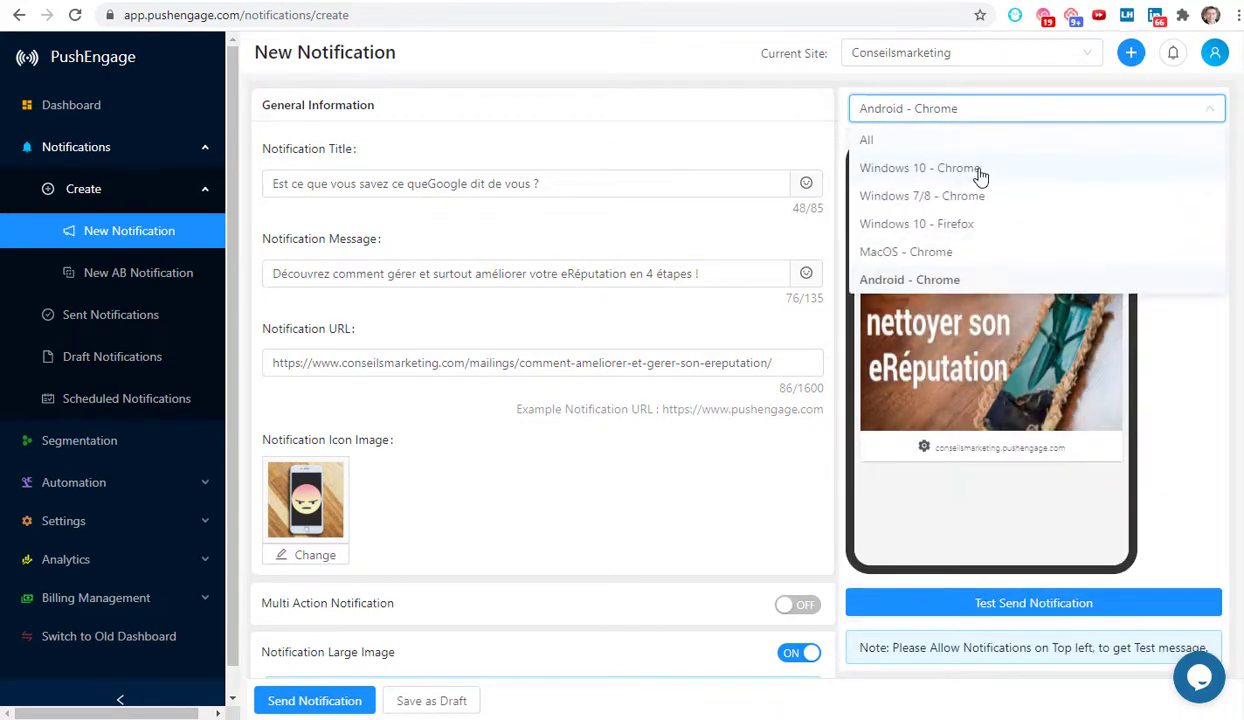
click(977, 168)
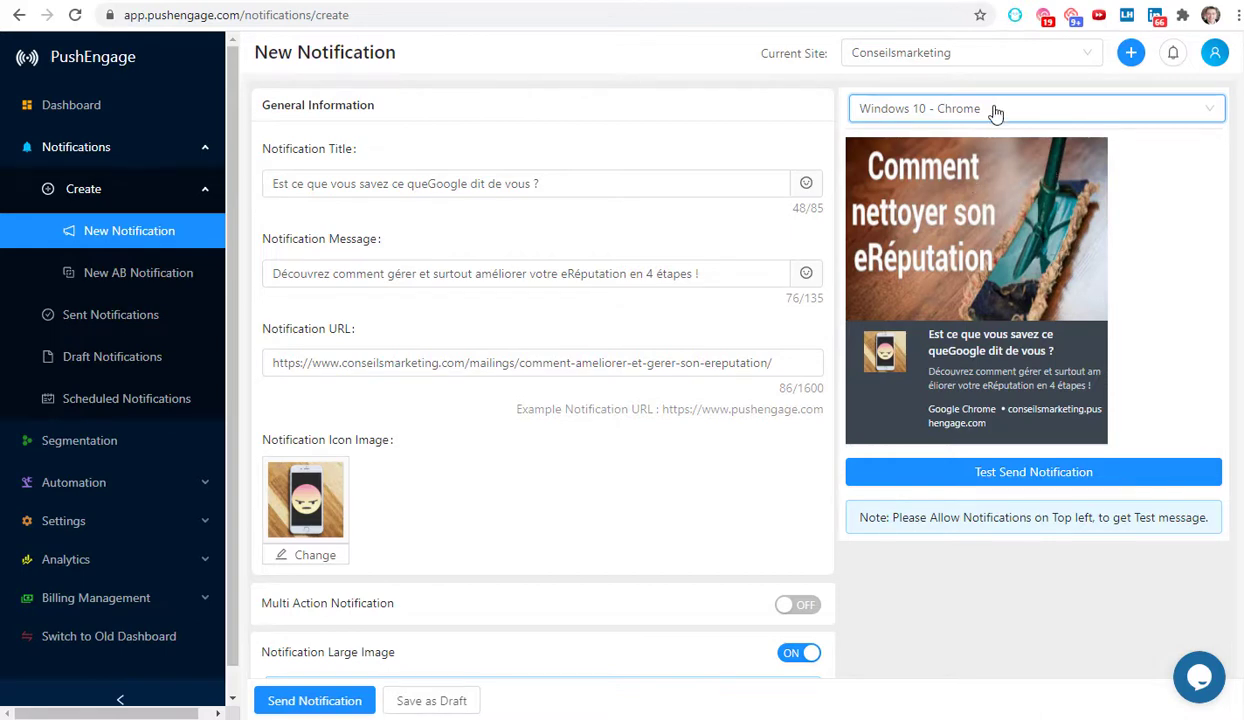
Step: Review the large image's recommended size, the notification duration option and the UTM parameter settings
scroll(536, 391, down, 4)
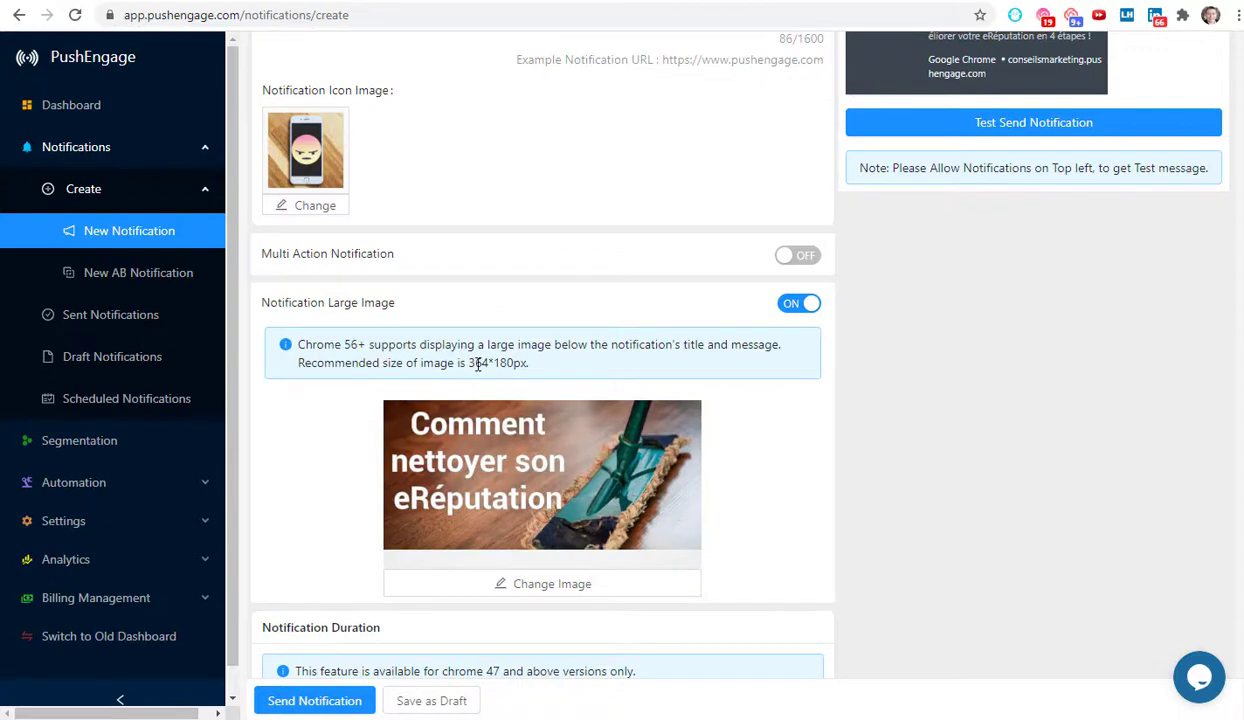
drag(470, 364, 522, 364)
scroll(1015, 396, down, 3)
scroll(1015, 396, down, 2)
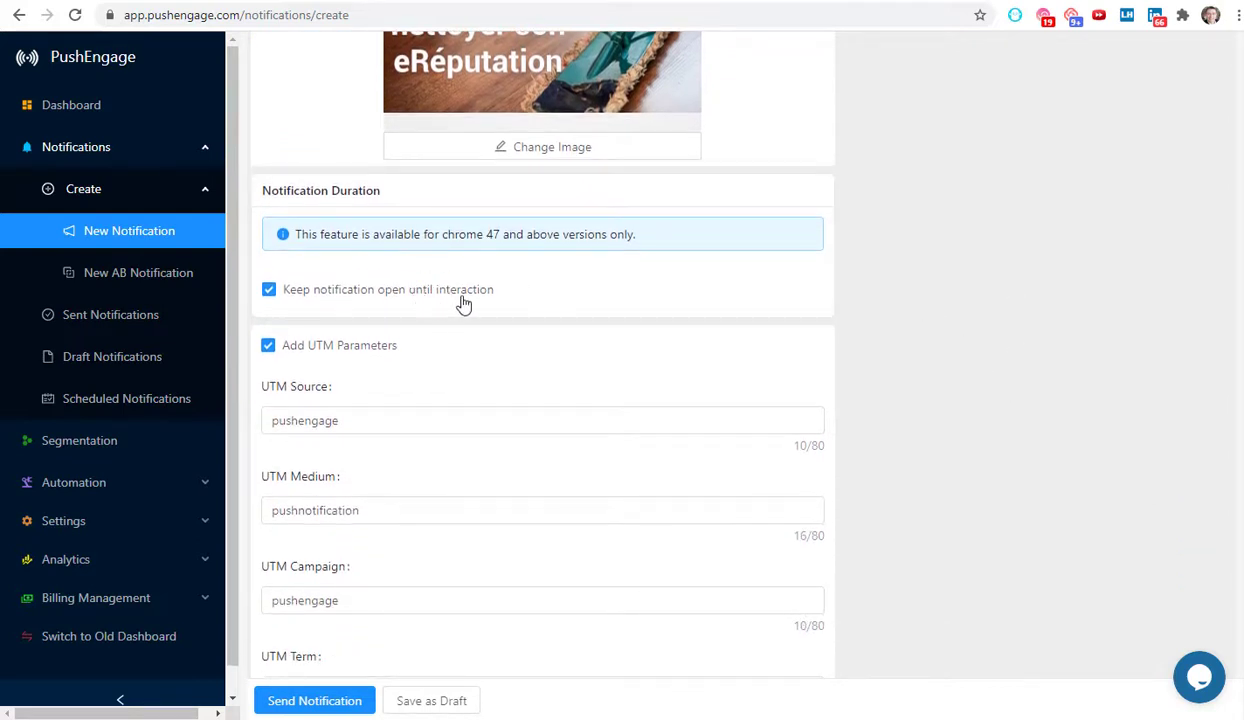
scroll(470, 285, down, 1)
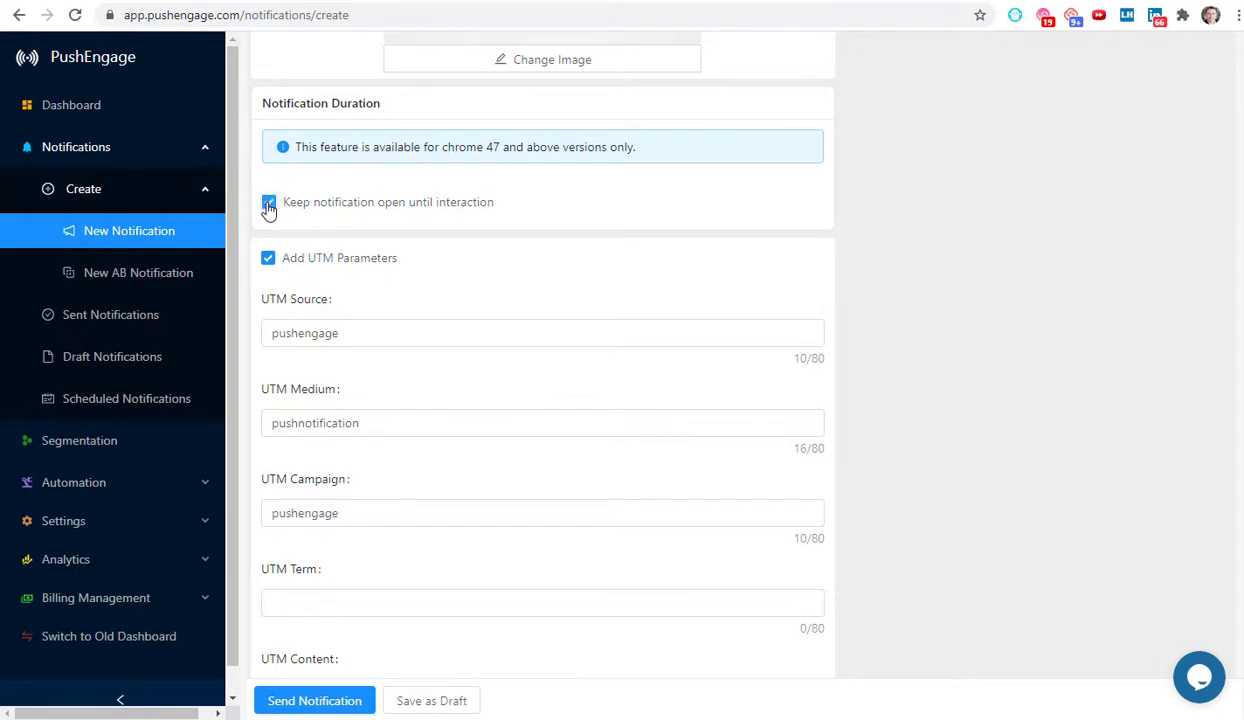
Step: Check the notification preview once more and examine the UTM source, medium and campaign values
scroll(847, 300, up, 10)
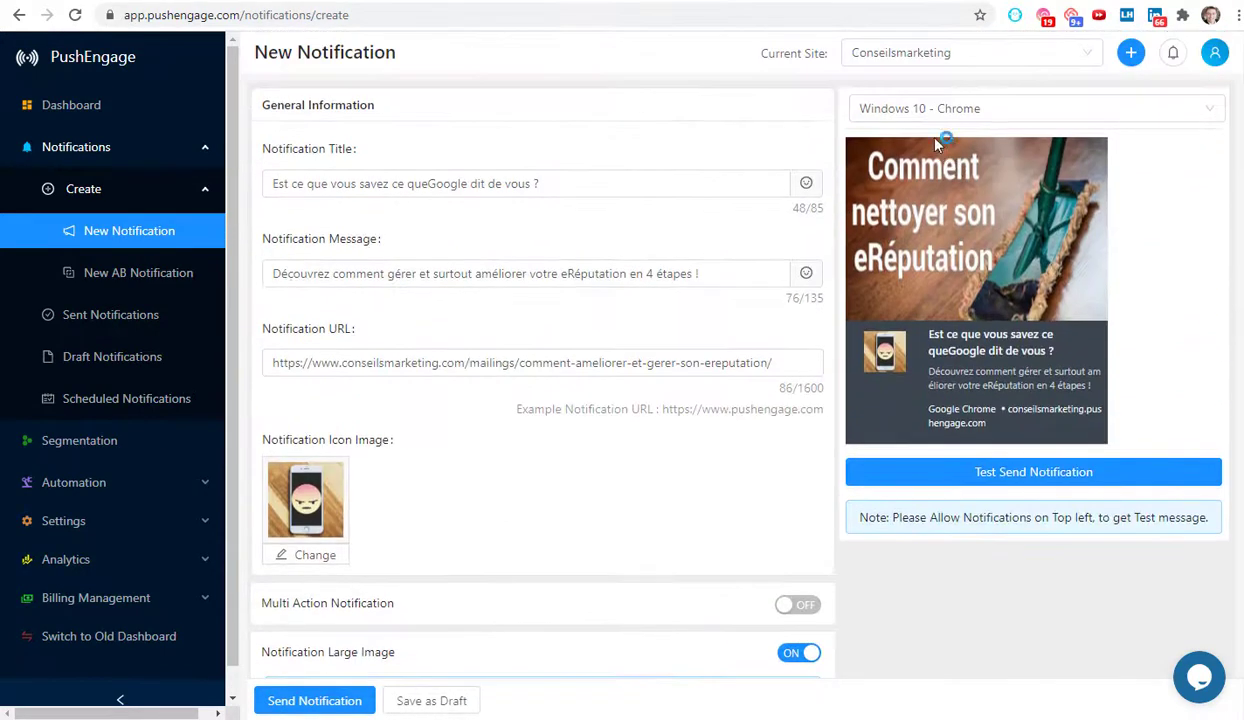
scroll(439, 472, down, 4)
scroll(494, 404, down, 6)
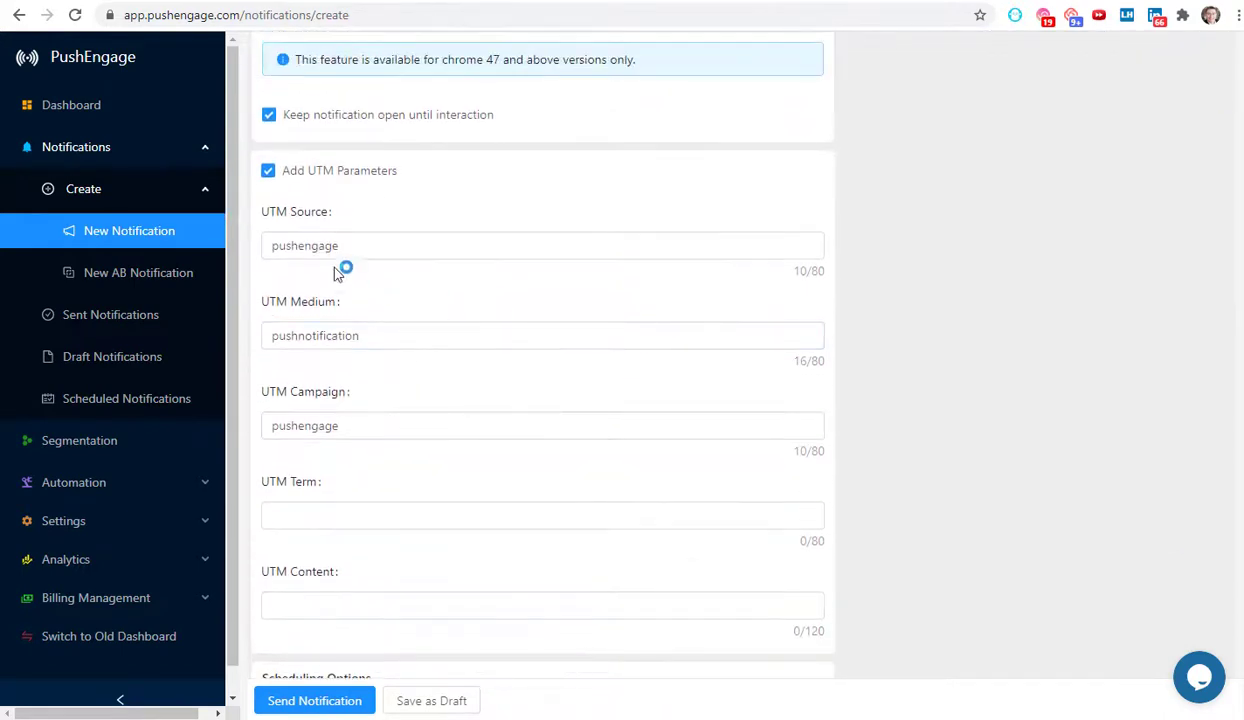
click(355, 245)
drag(355, 245, 205, 244)
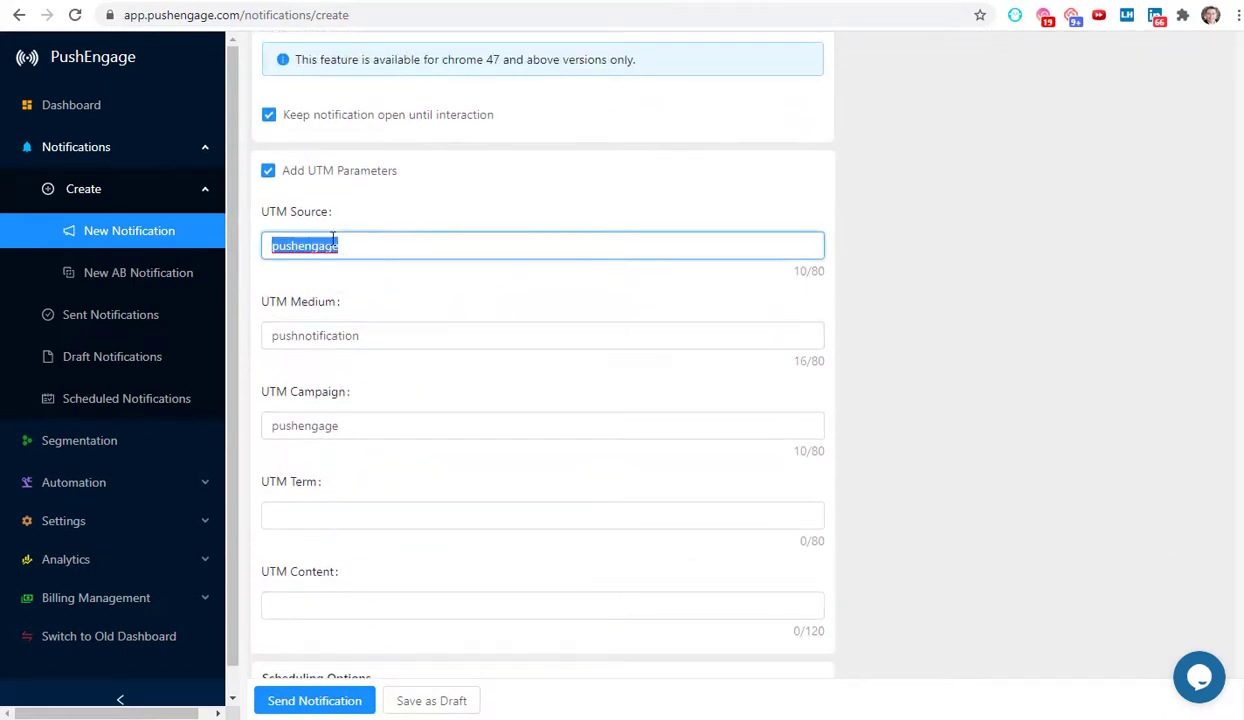
scroll(440, 258, down, 2)
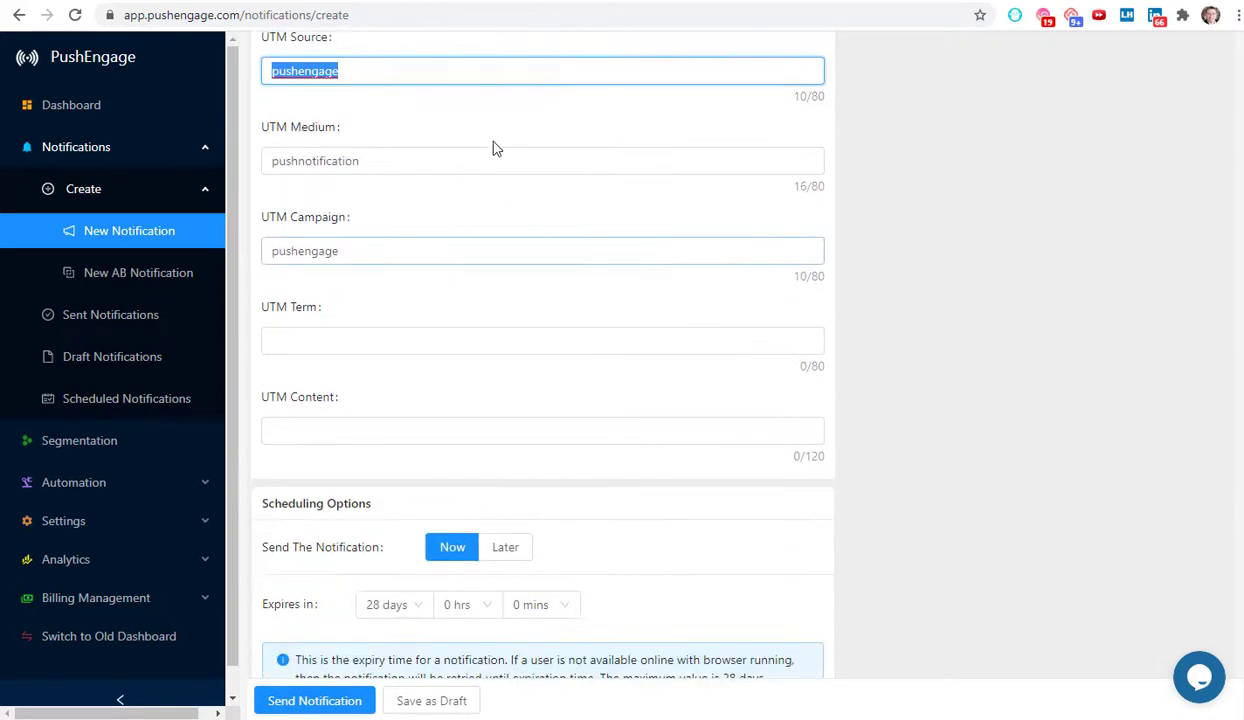
Step: Set the notification's expiry to 2 days and change it to 3 days in the scheduling options
scroll(375, 140, down, 2)
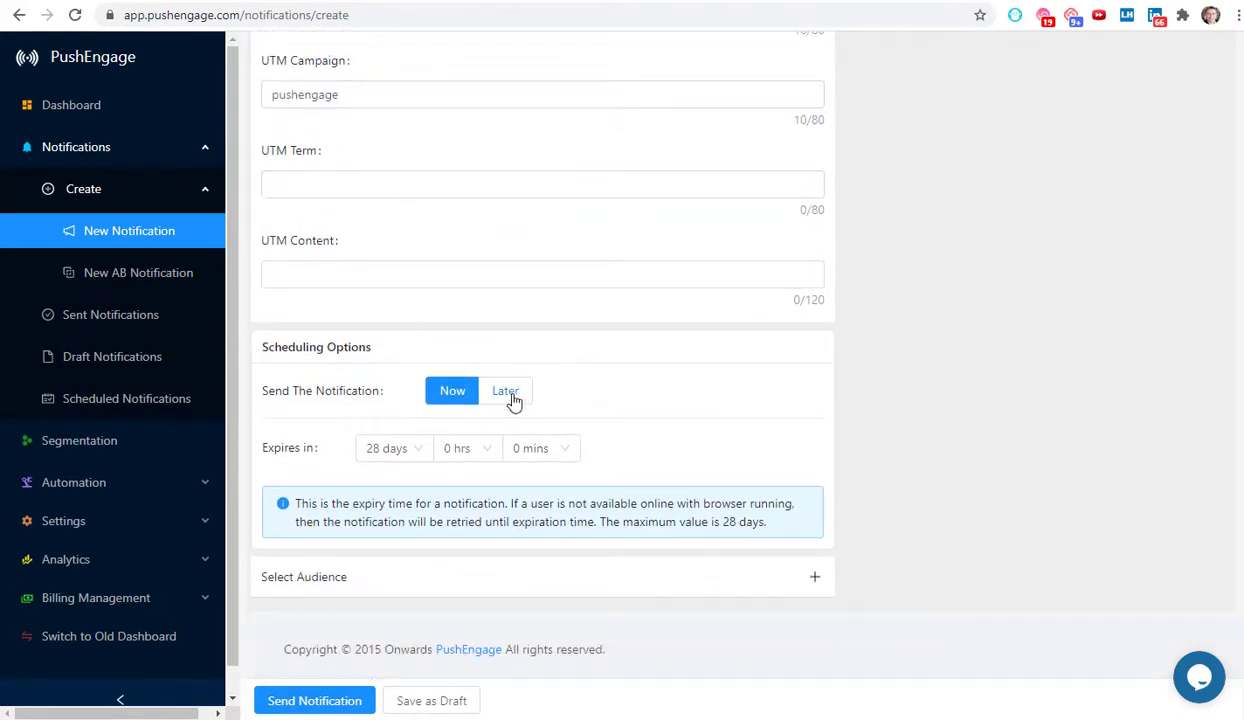
click(420, 450)
scroll(408, 520, up, 6)
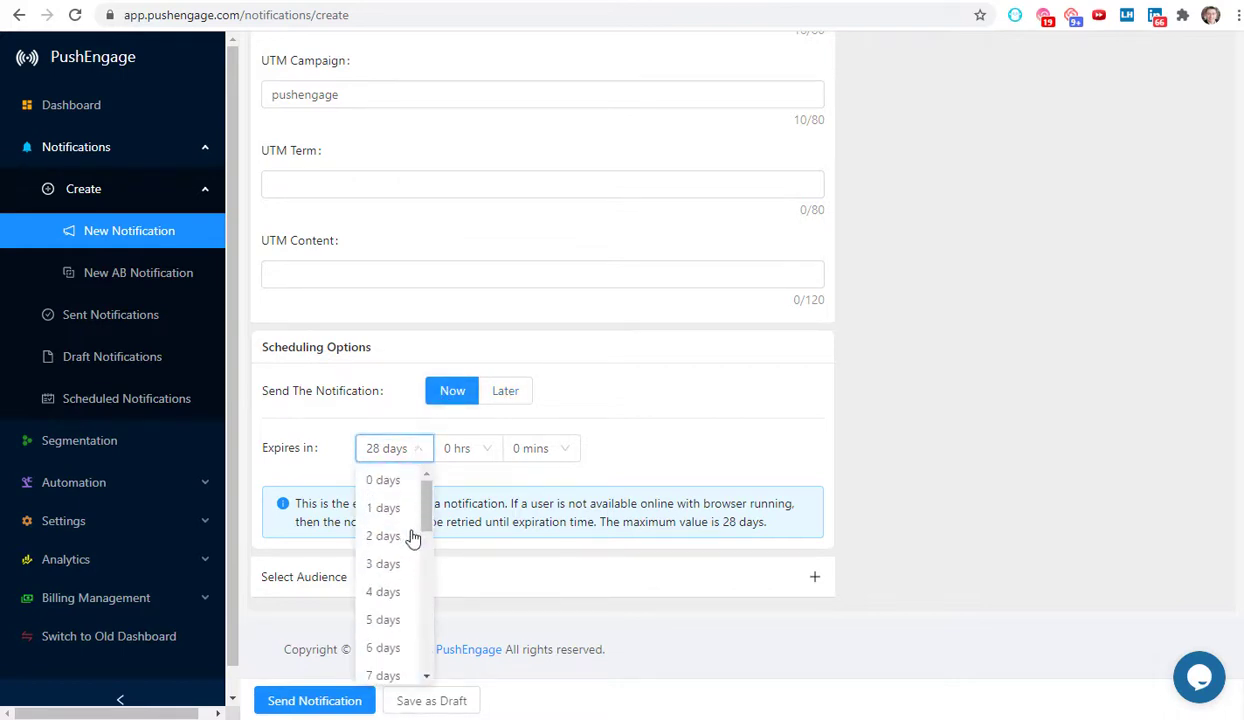
click(395, 538)
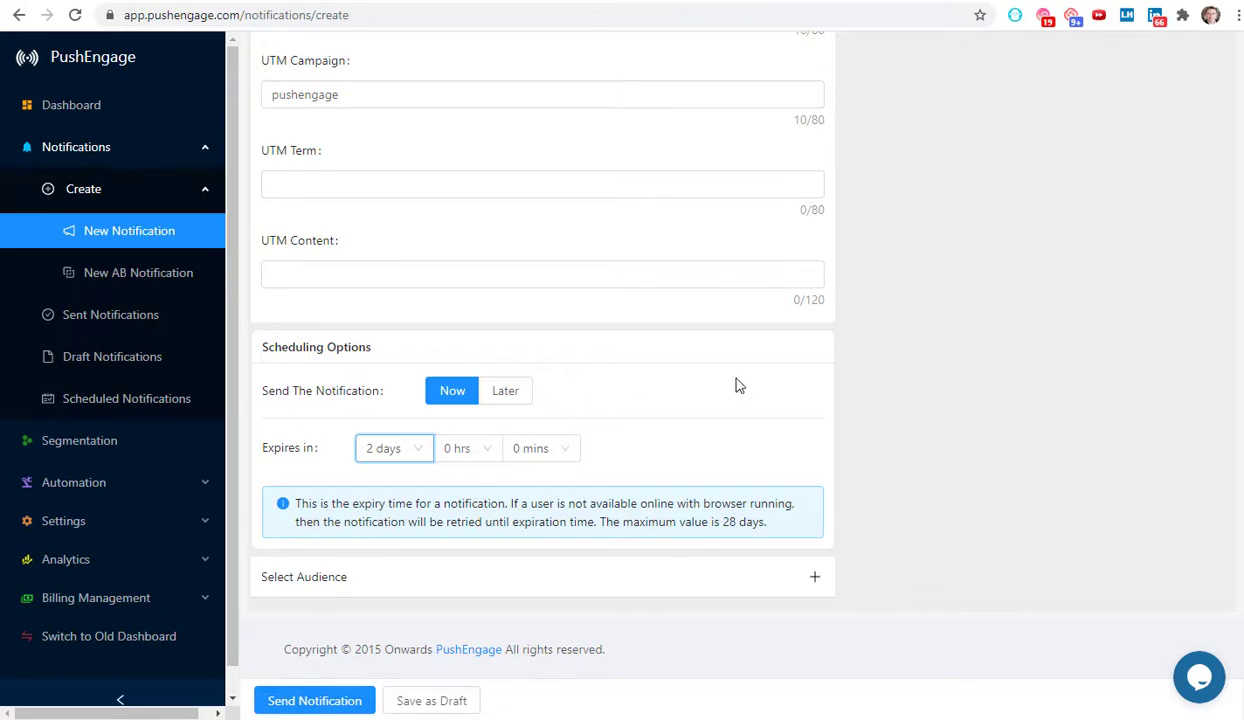
click(422, 465)
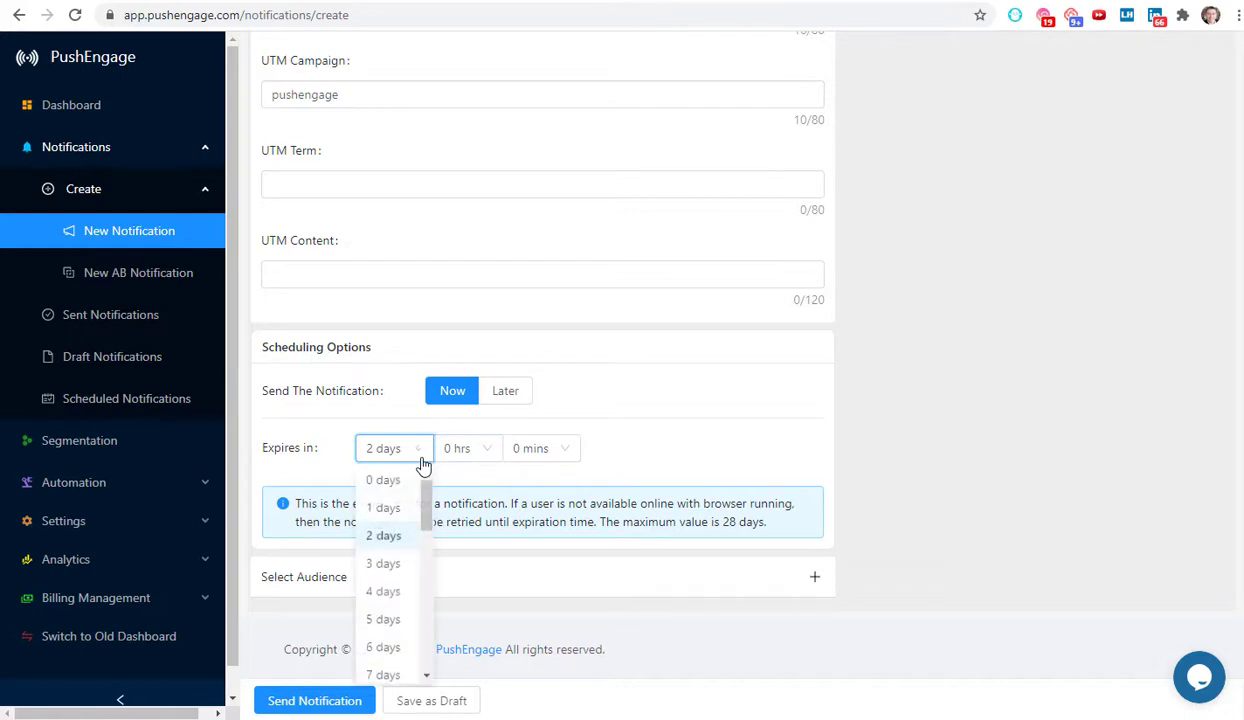
click(397, 565)
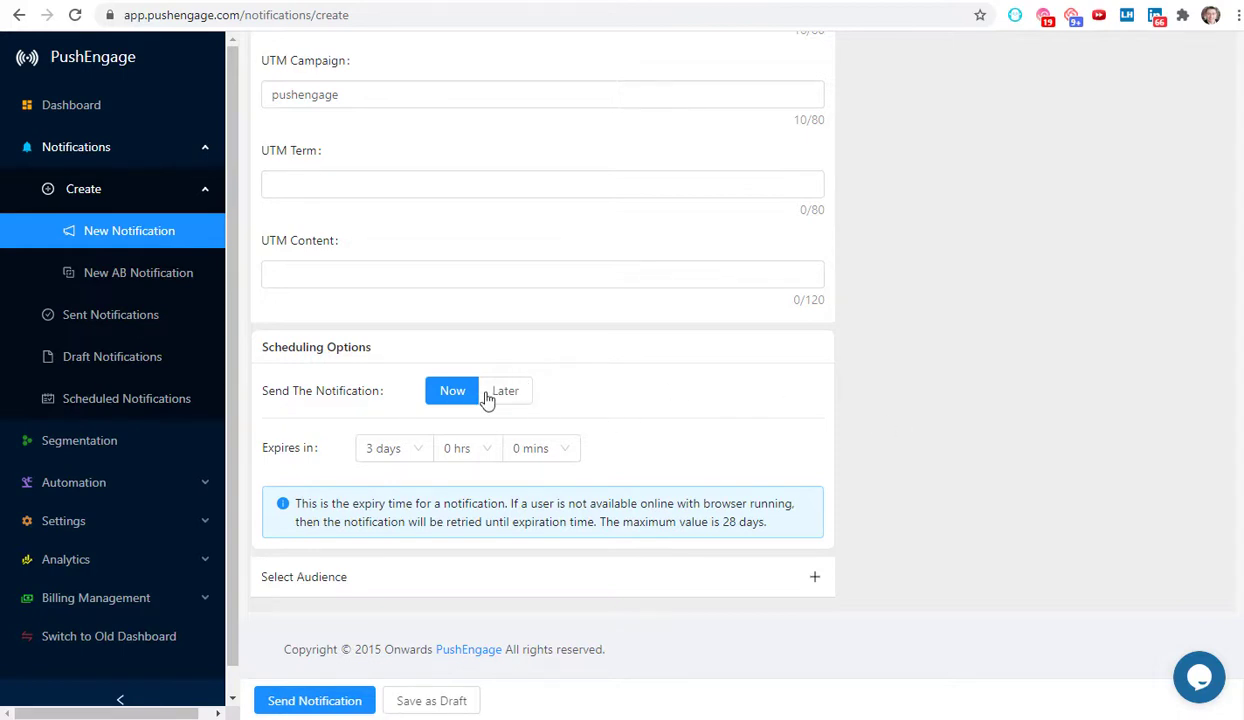
Step: Check the audience's subscription date range and segment options, leave them unfiltered, and send the notification immediately
click(815, 578)
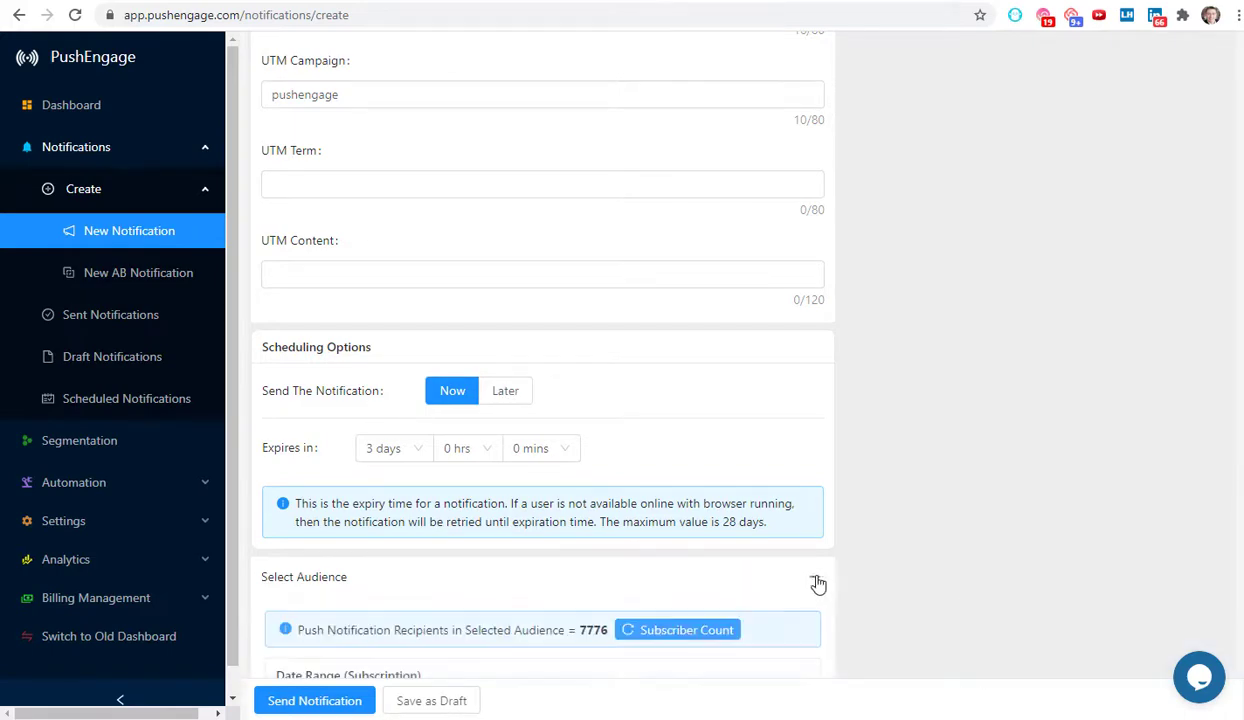
scroll(925, 528, down, 3)
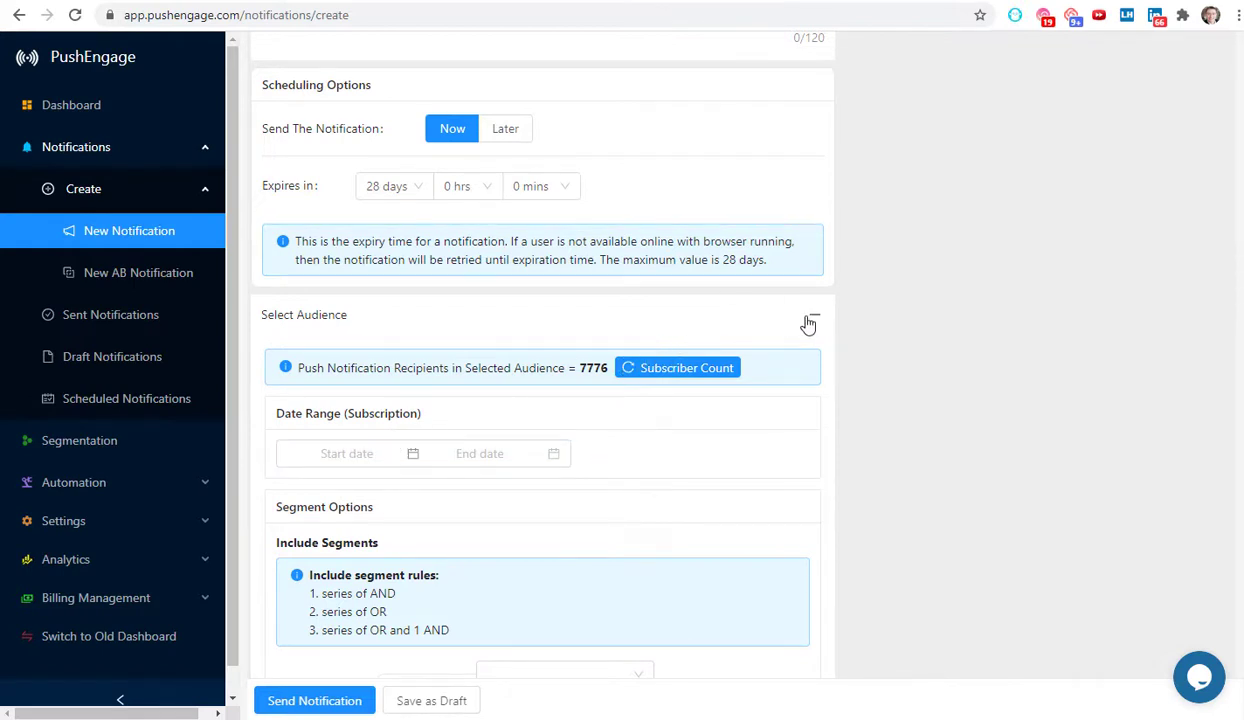
scroll(825, 356, down, 1)
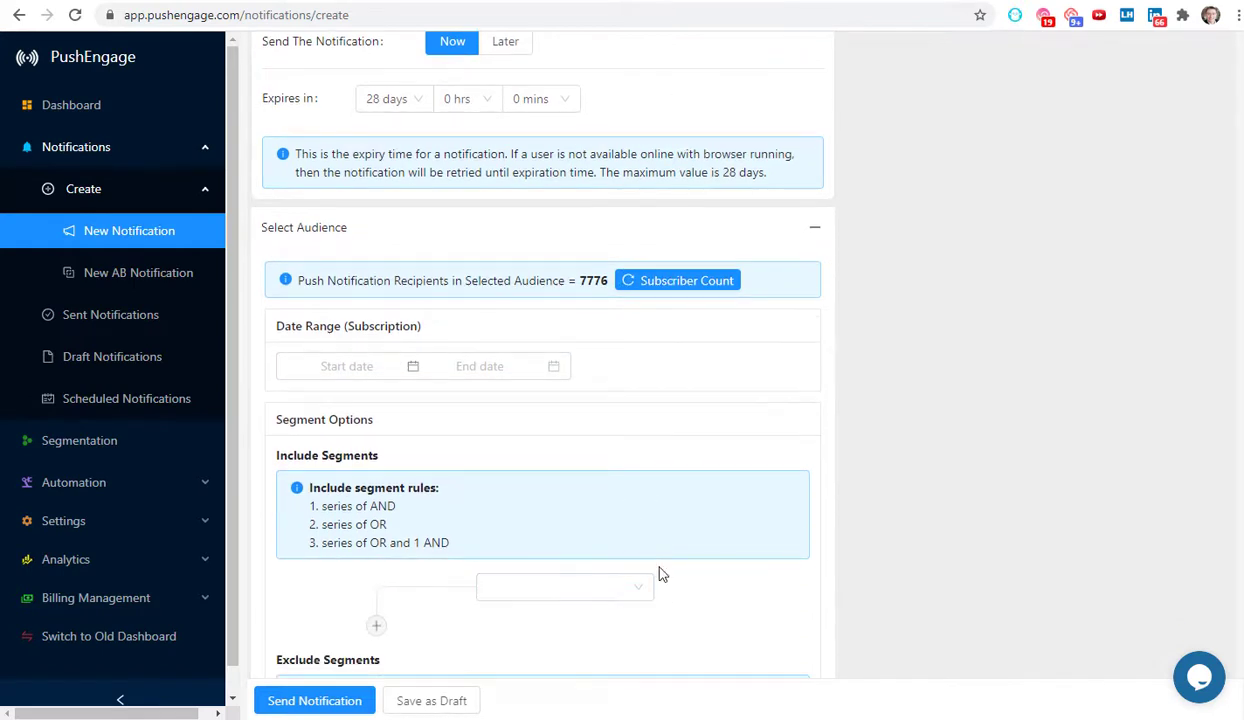
click(811, 232)
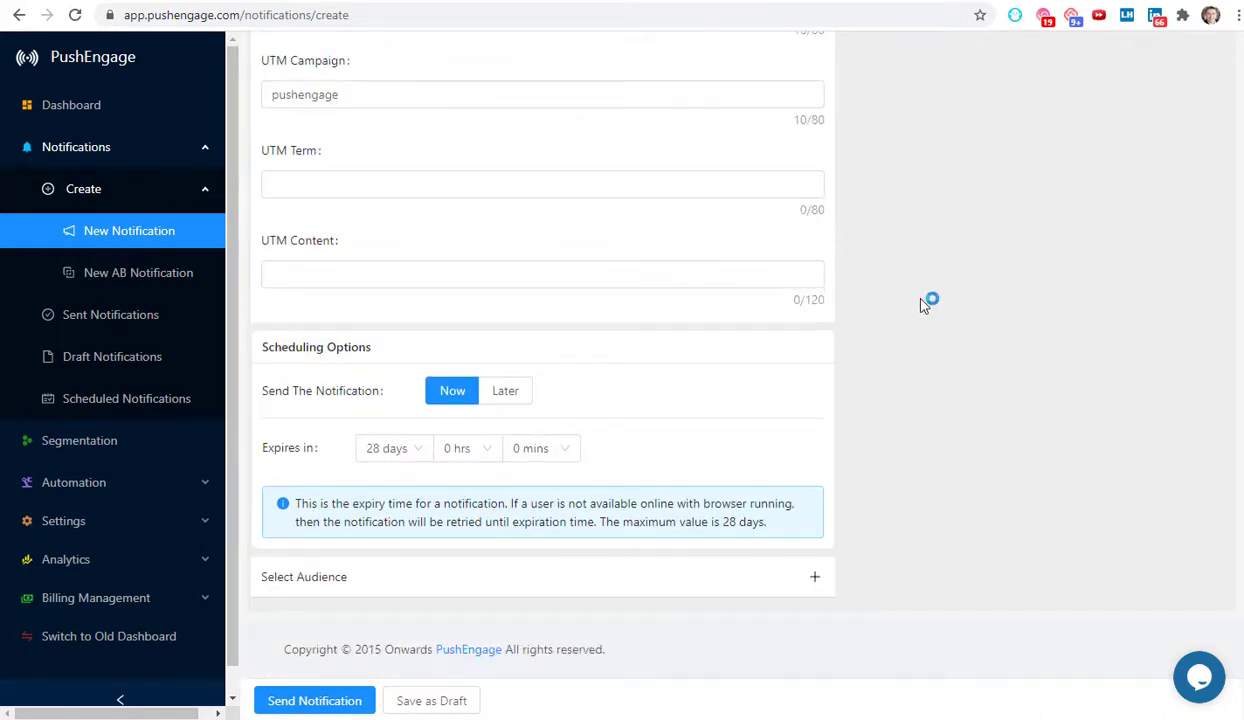
click(312, 700)
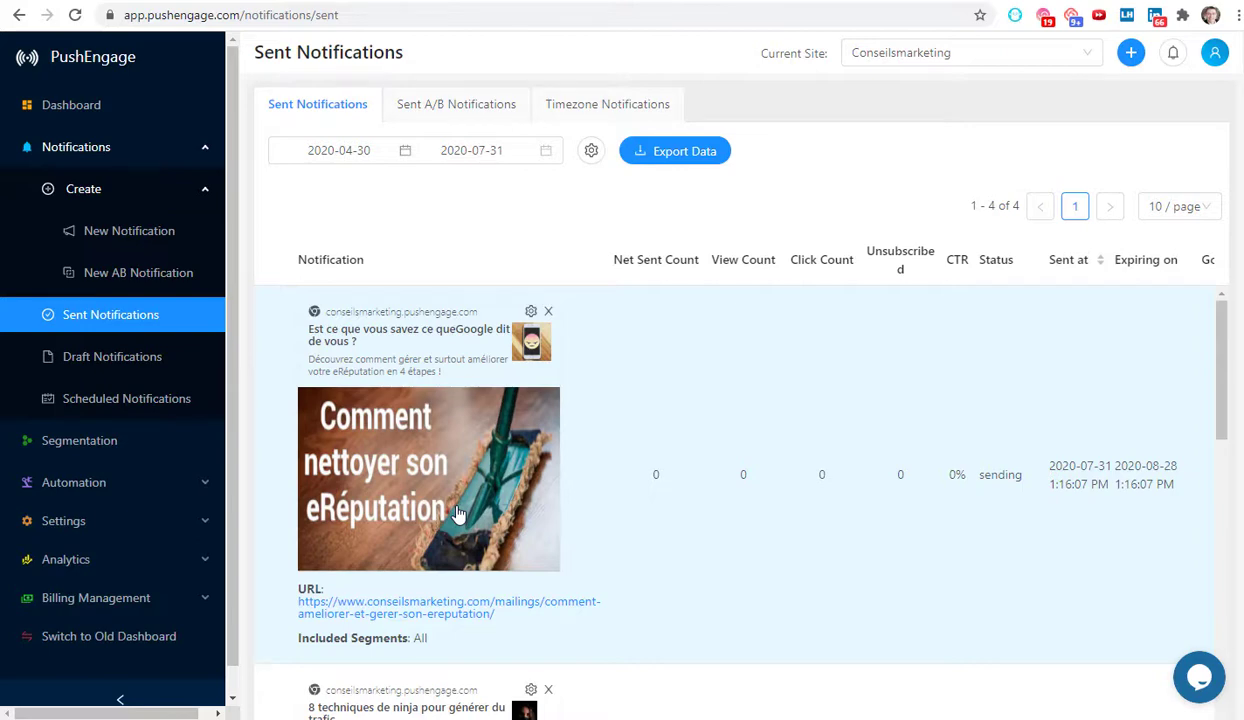
Step: Compare the sent, view, click, unsubscribe and CTR figures of the previously sent notifications
scroll(661, 328, down, 5)
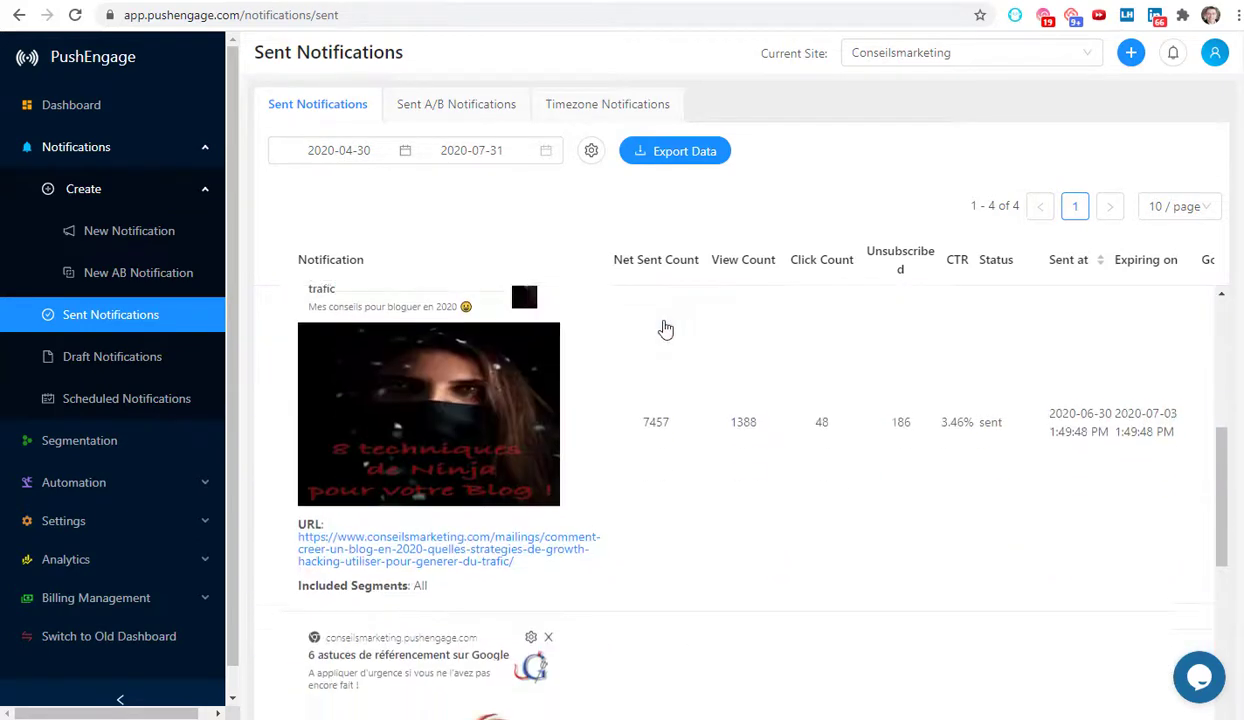
scroll(665, 328, down, 5)
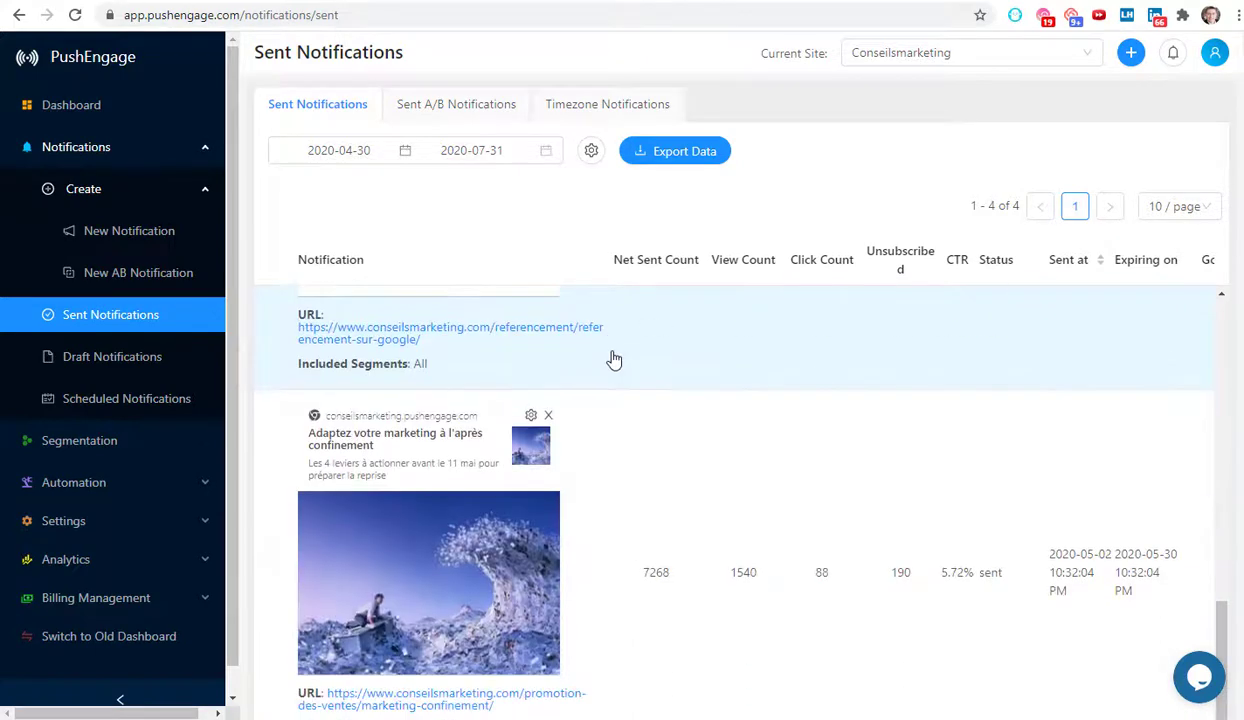
scroll(591, 411, down, 2)
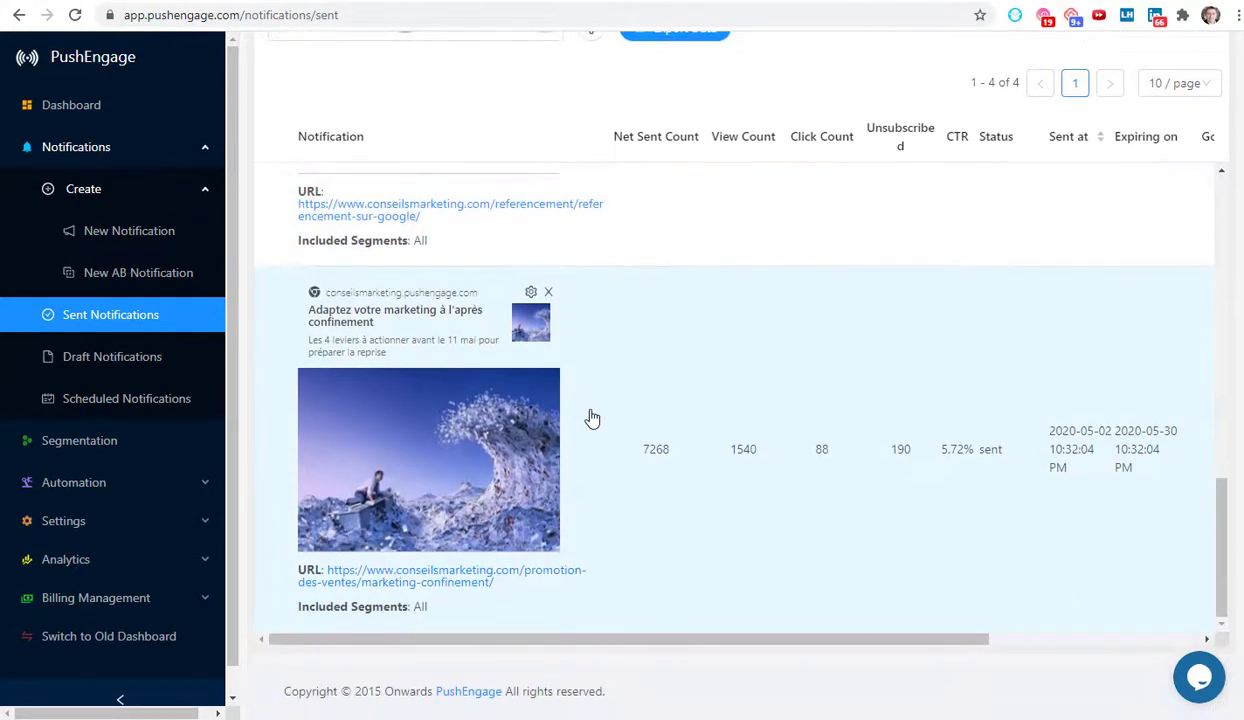
scroll(592, 398, up, 10)
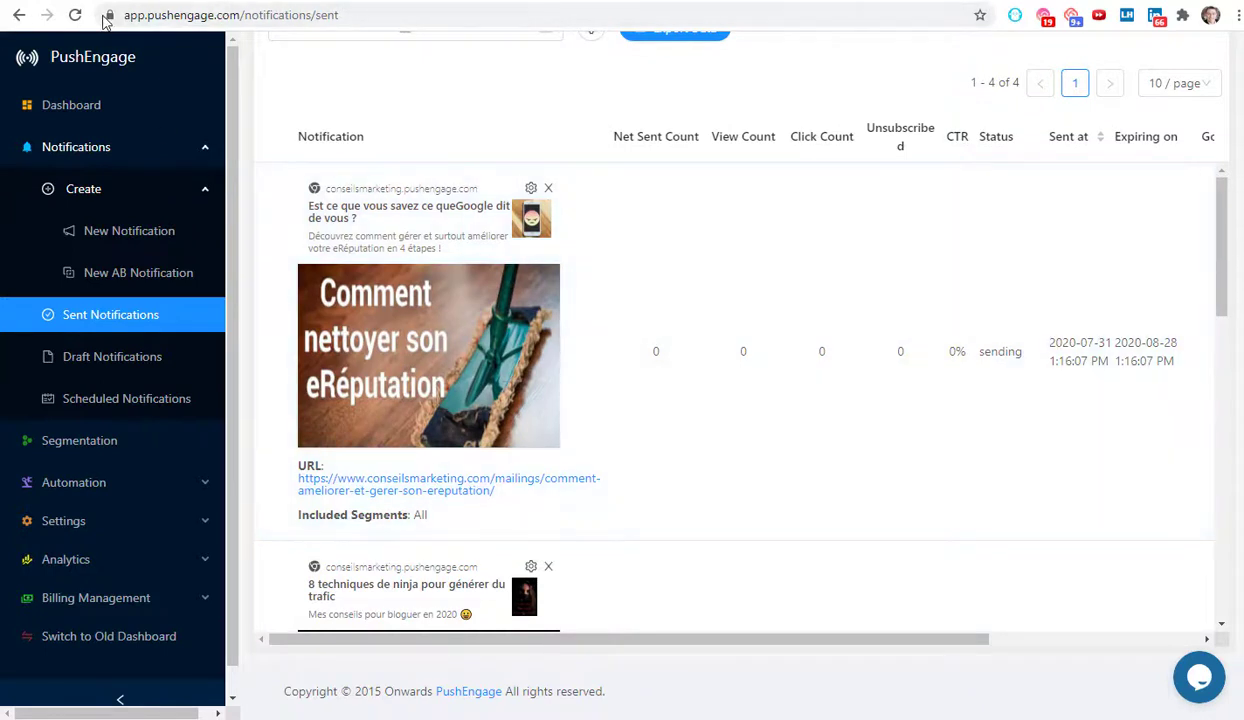
Step: Reload the sent notifications list repeatedly to check the eReputation notification's status, views, clicks and unsubscribes
click(75, 15)
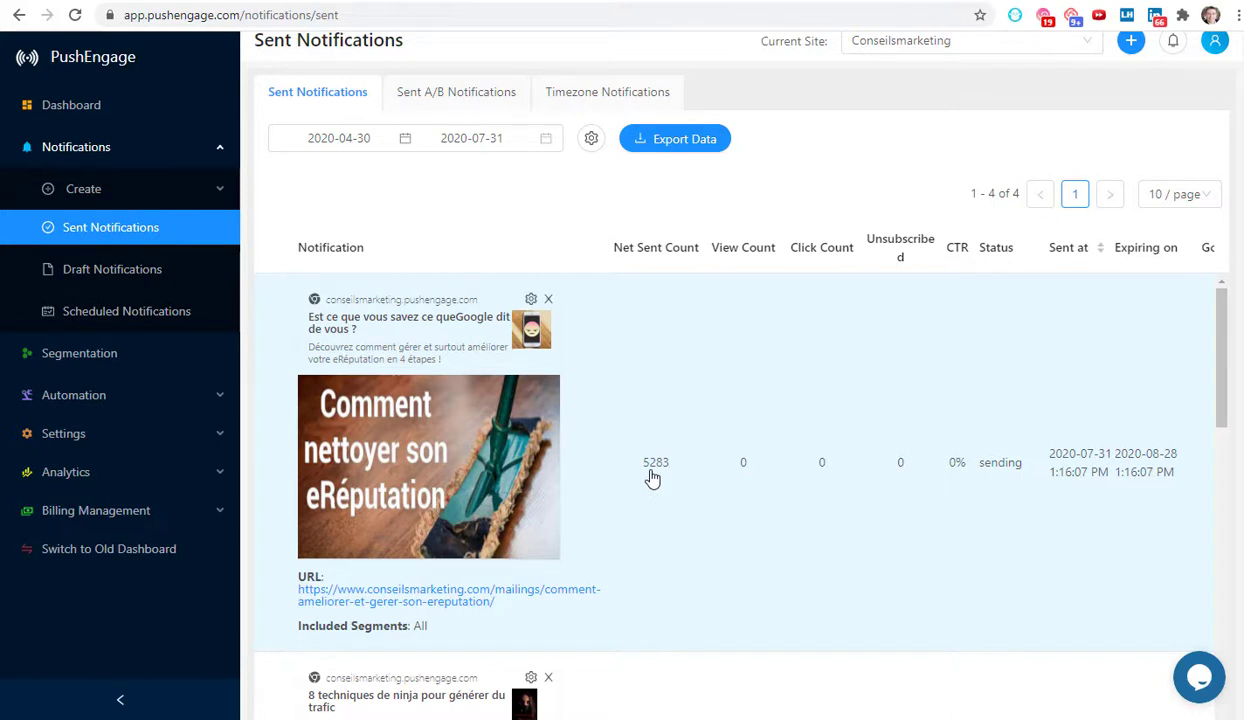
scroll(865, 388, up, 1)
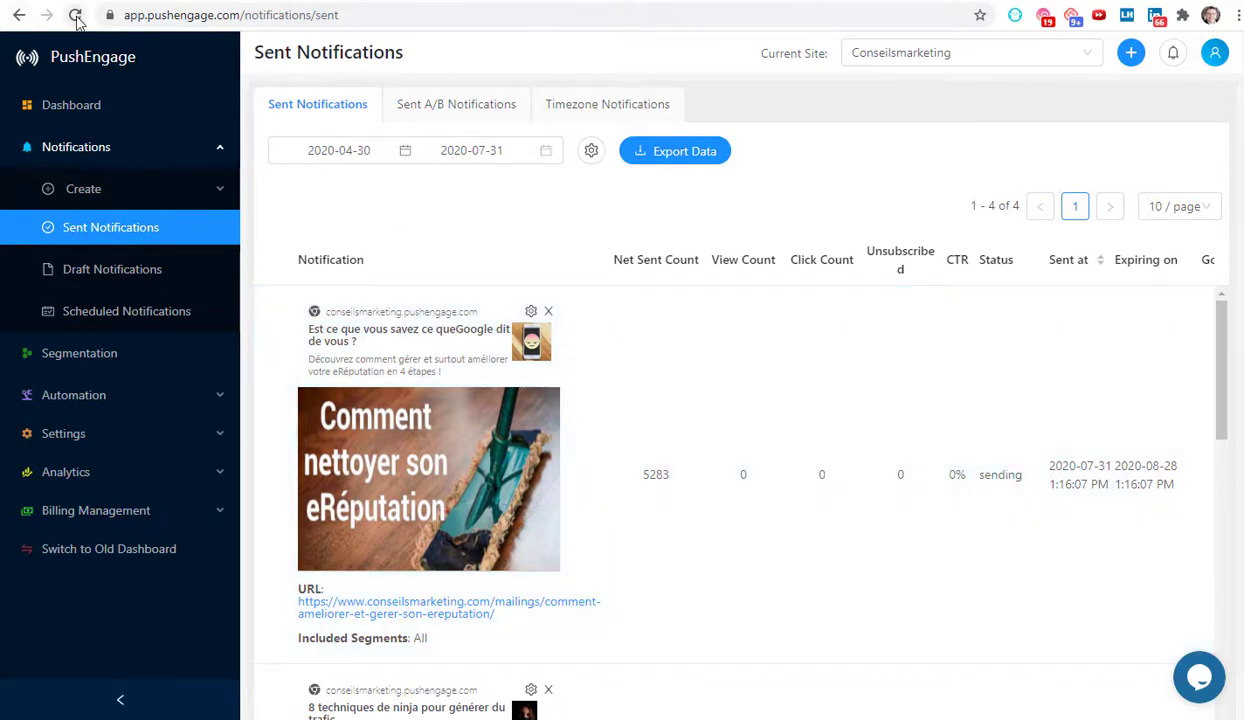
click(76, 16)
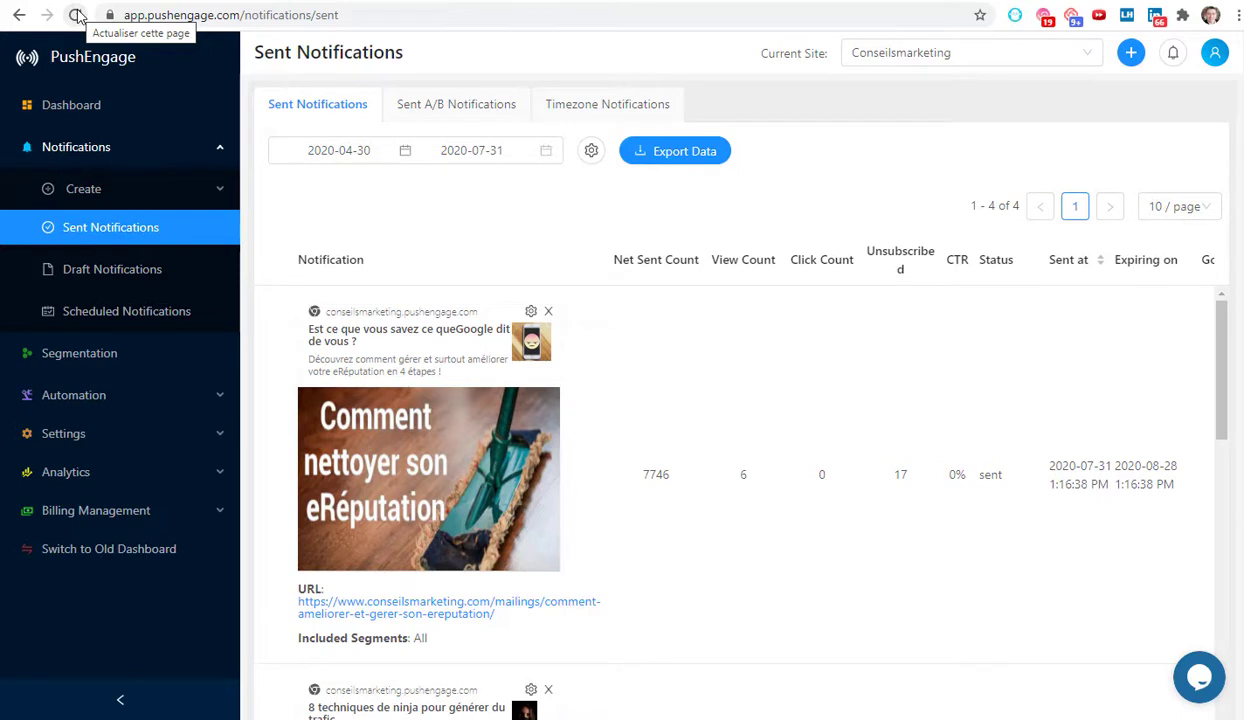
click(77, 15)
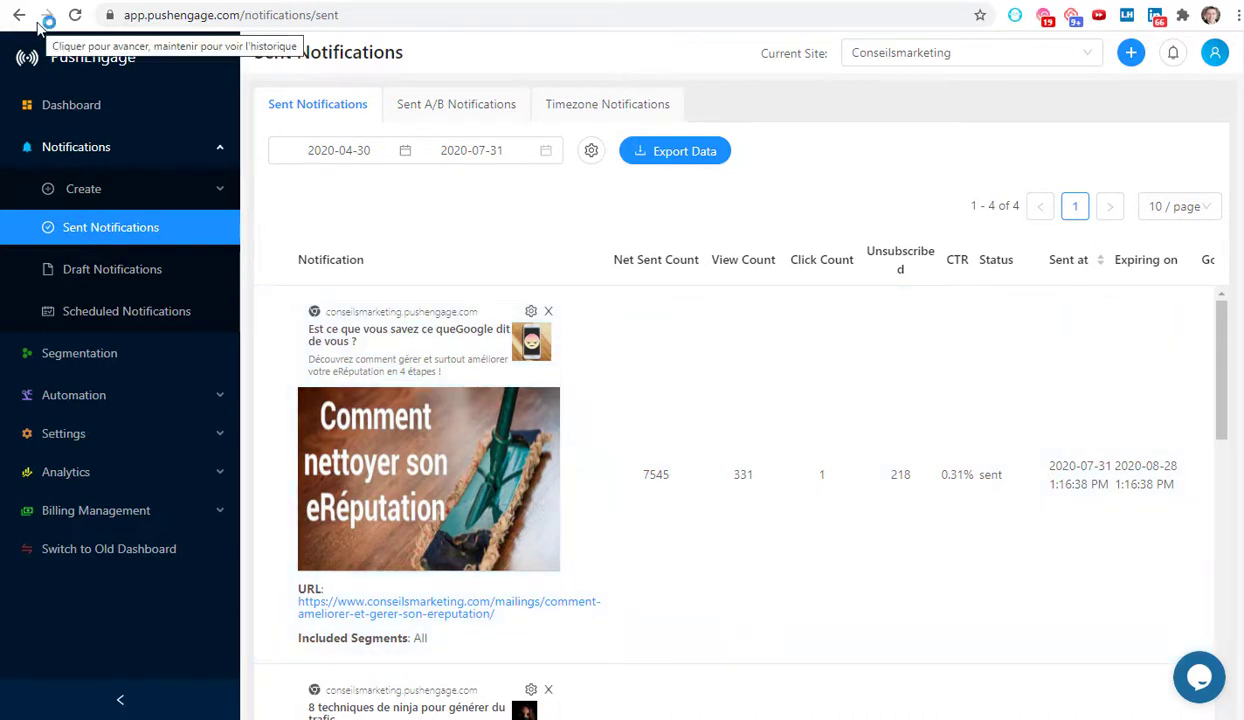
click(44, 18)
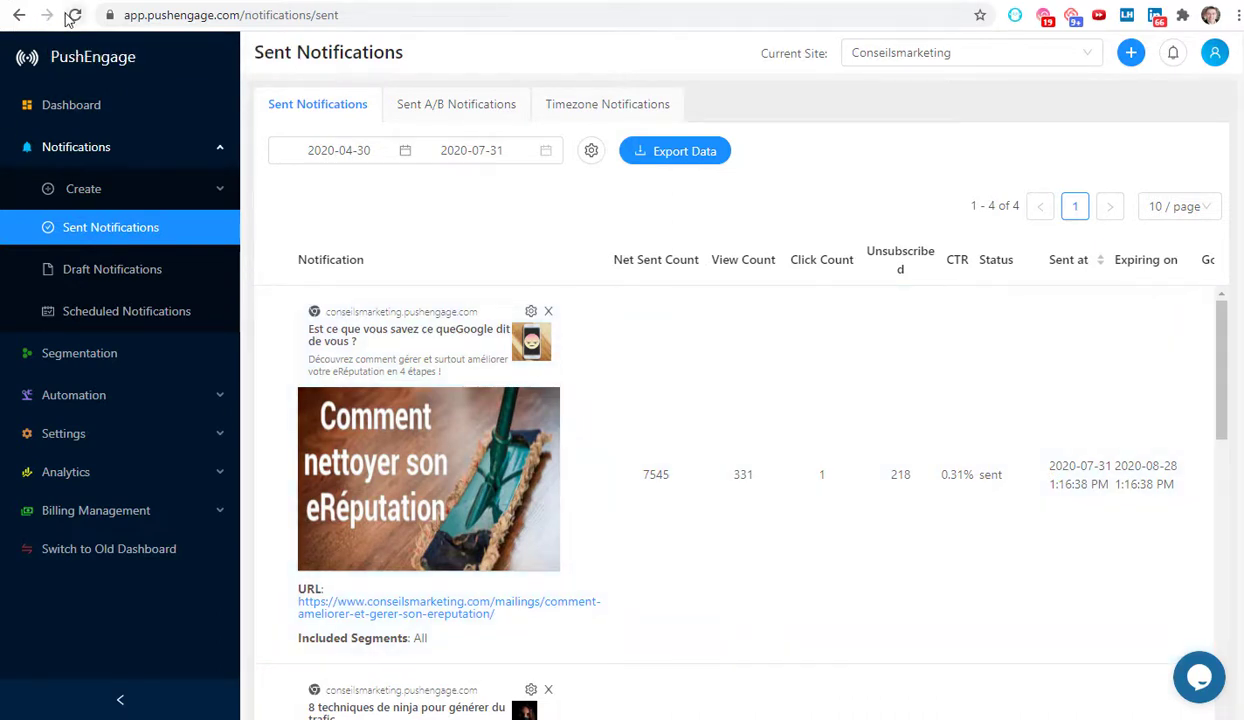
click(72, 16)
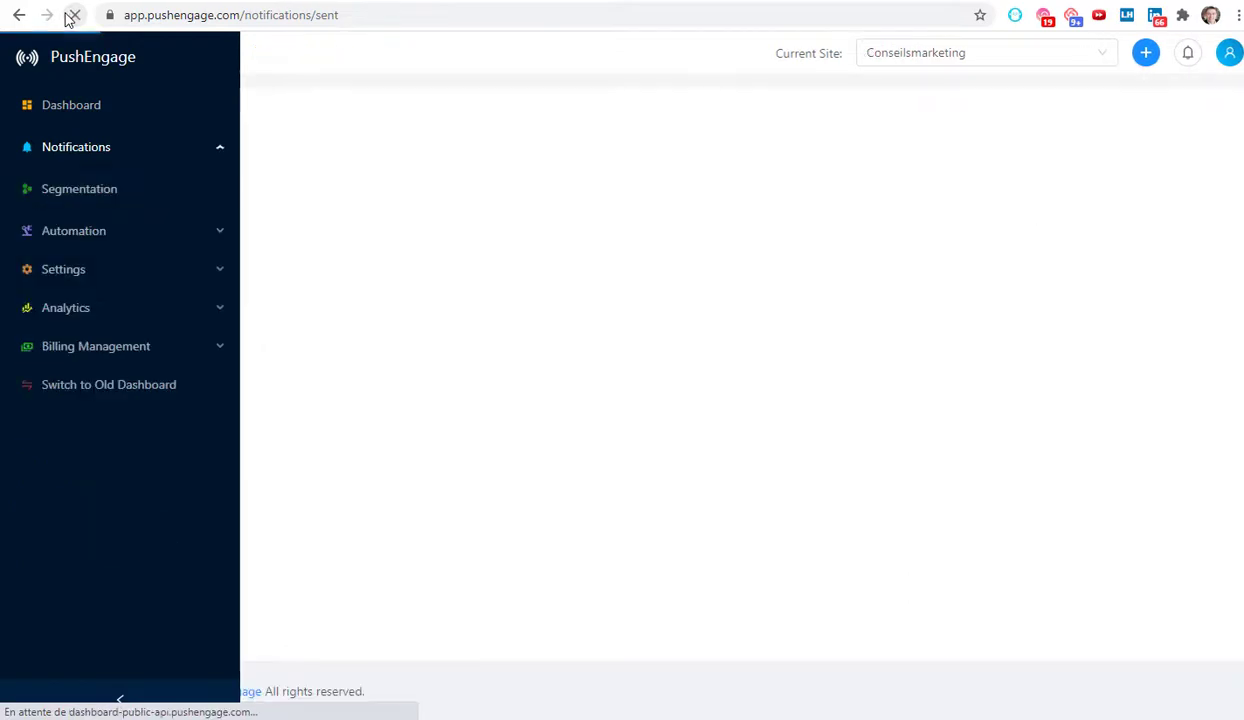